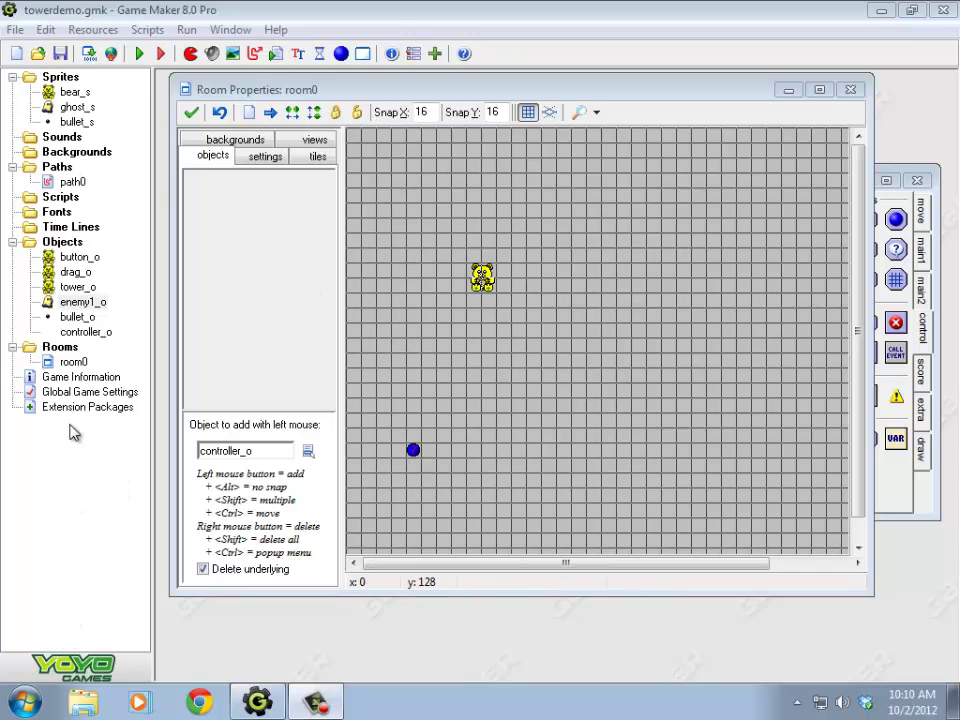
Step: Review the actions in the Create and Alarm 0 events of the controller_o object
double_click(84, 332)
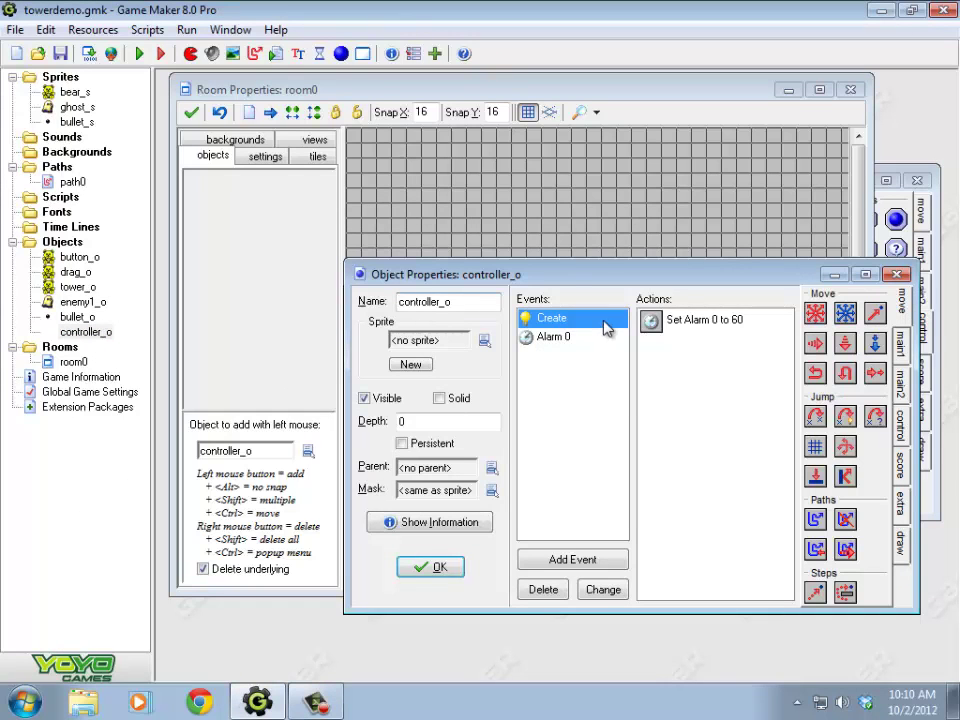
click(704, 322)
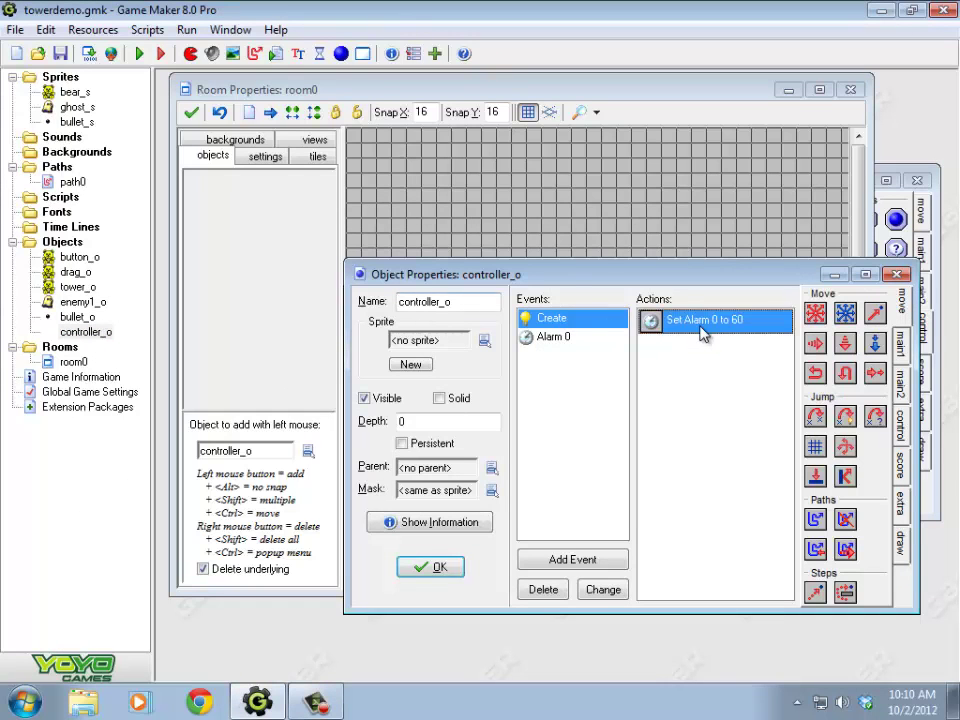
click(566, 340)
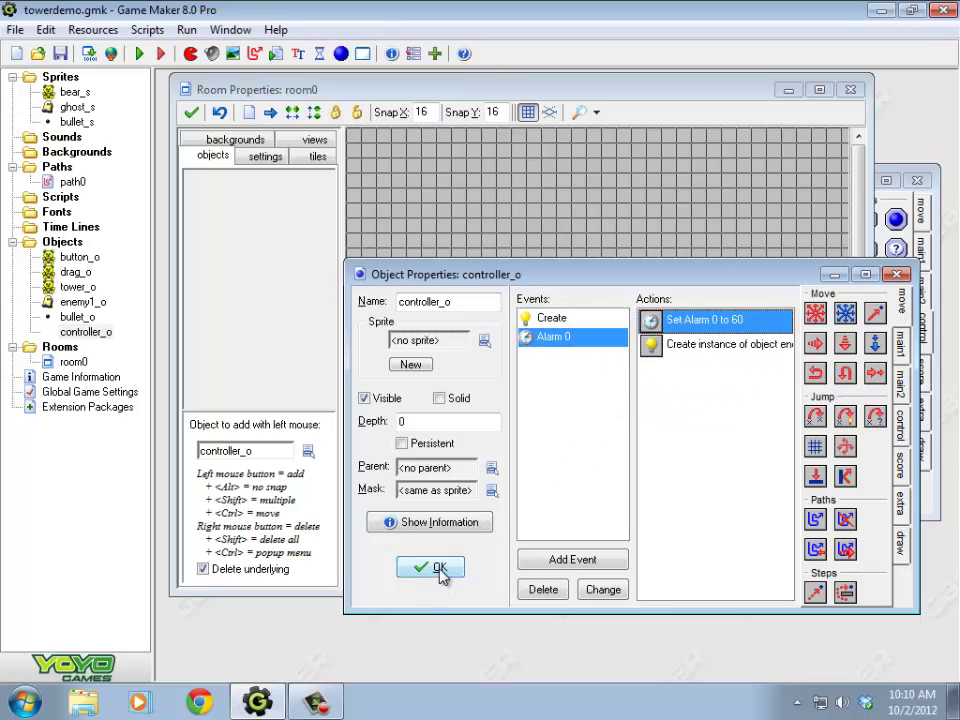
click(438, 568)
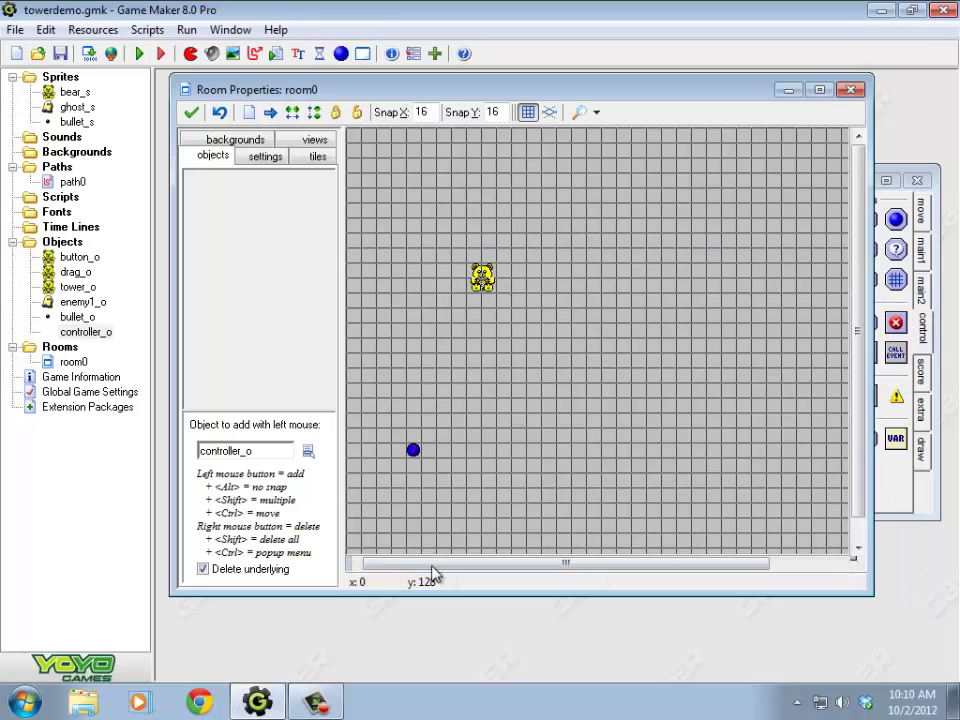
Step: Delete the controller_o object from the project and refresh the room's object settings
right_click(86, 333)
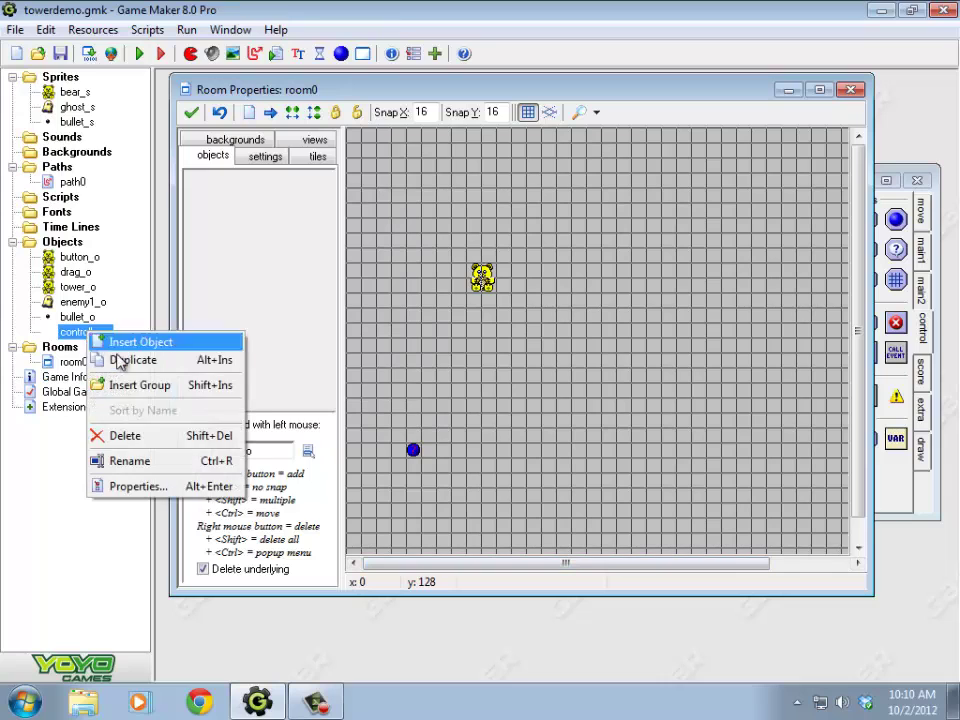
click(142, 435)
click(441, 394)
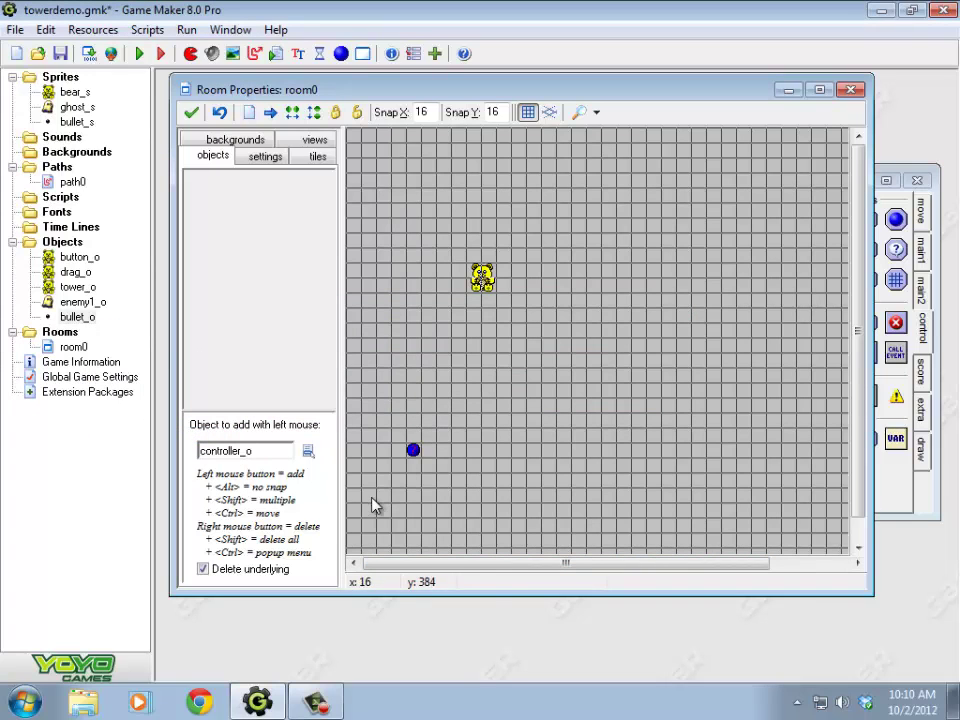
click(262, 157)
click(219, 156)
Step: Create a new sprite from the Ball1.ico image and name it nextwave_s
right_click(62, 77)
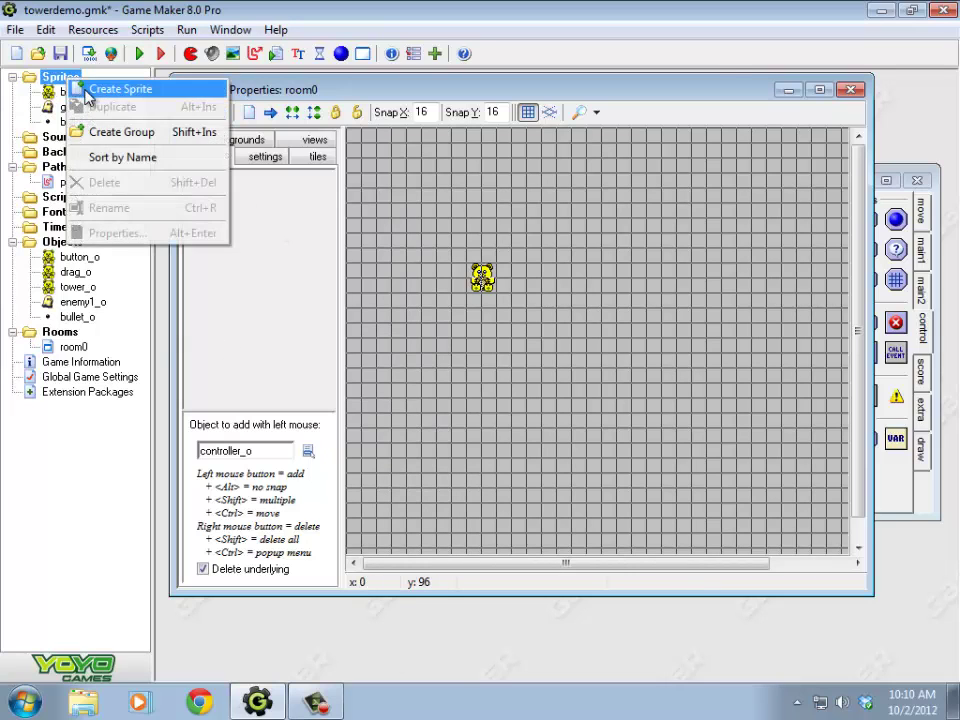
click(116, 88)
click(263, 152)
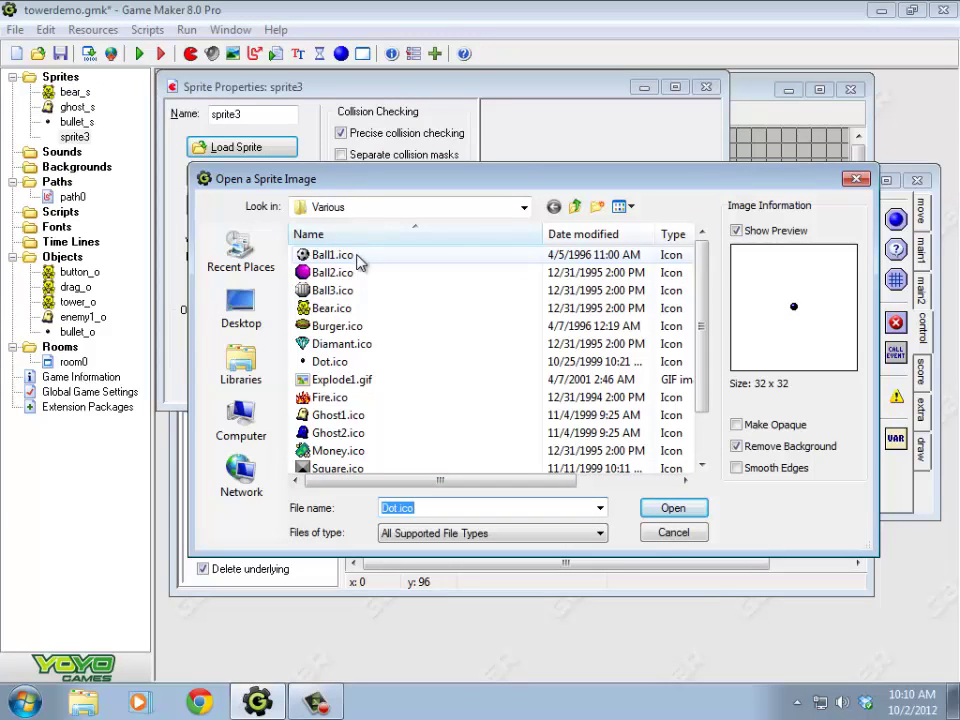
click(340, 256)
click(675, 509)
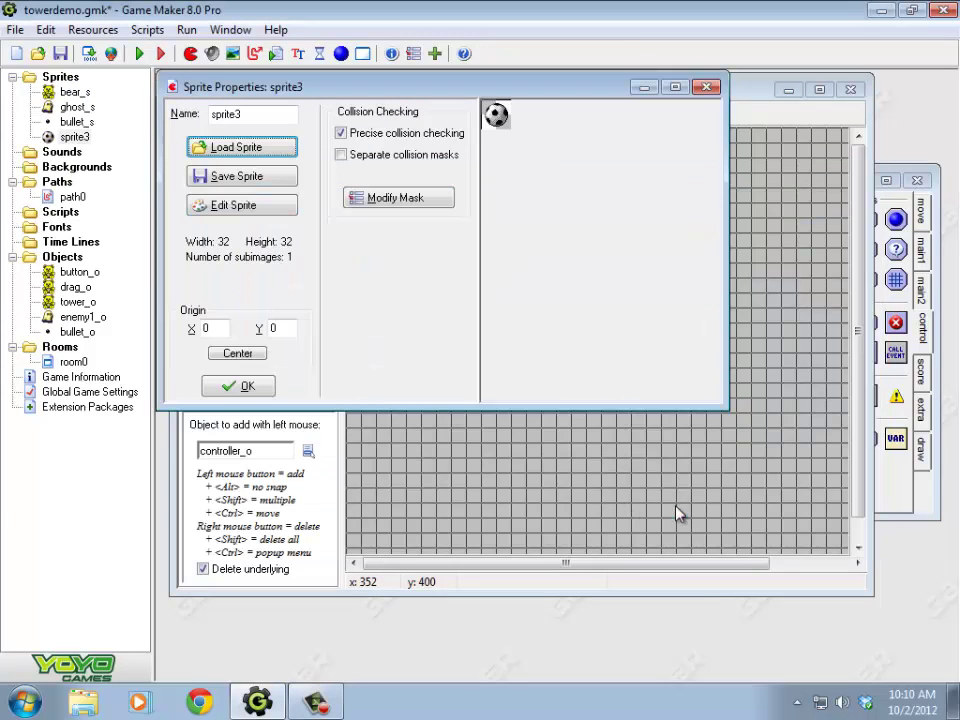
double_click(242, 114)
text(next)
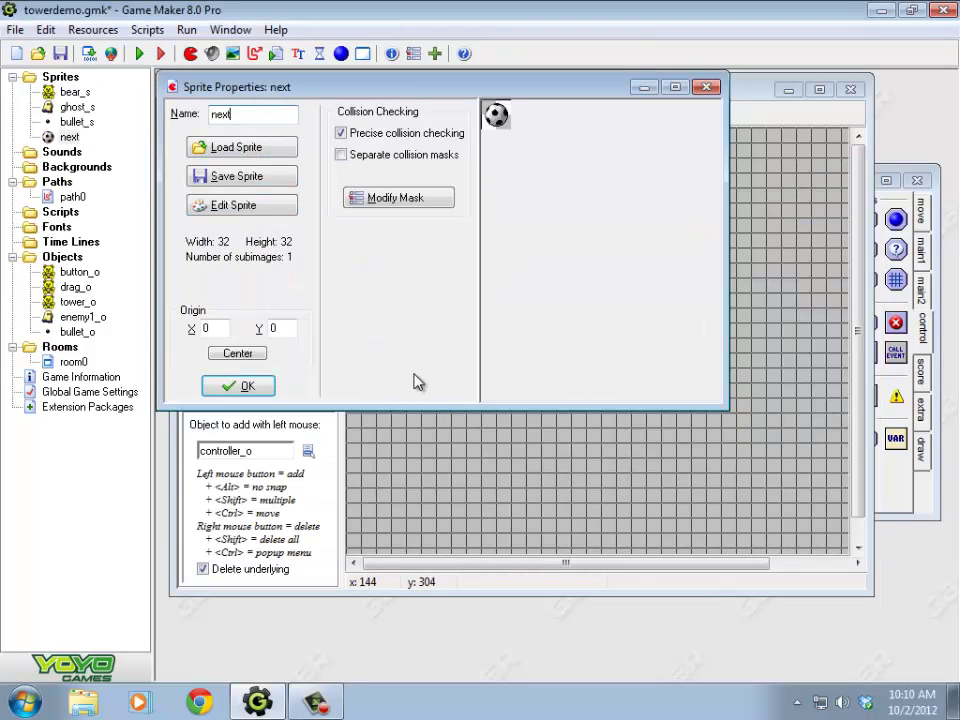
text(wave_s)
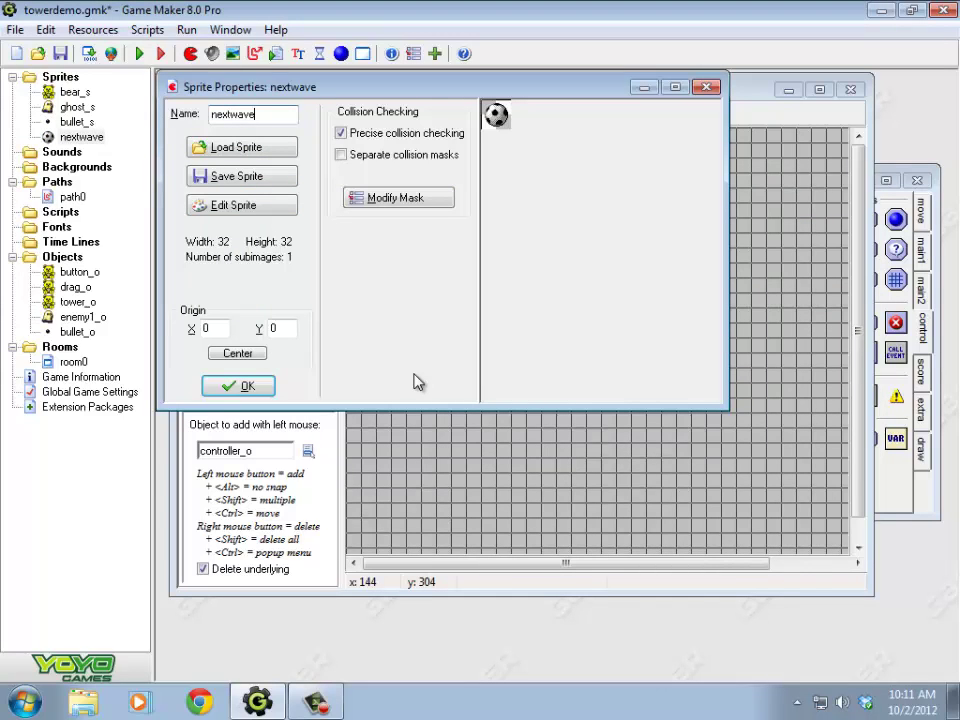
click(262, 390)
Step: Create a new object named nextwave_o and assign it the nextwave_s sprite
right_click(72, 257)
click(118, 263)
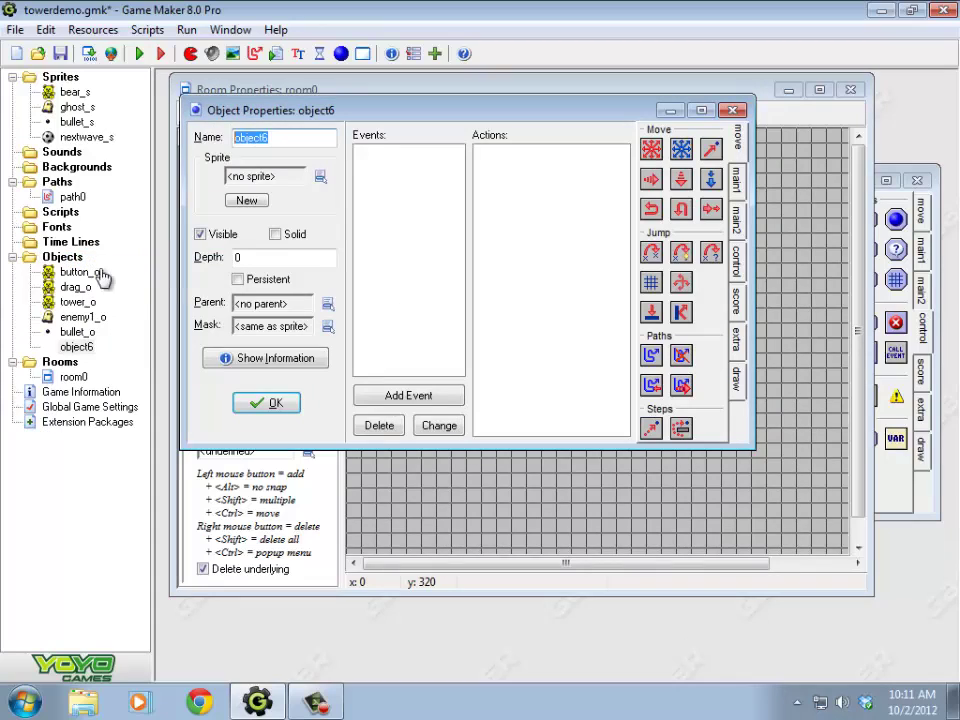
text(nextwave_o)
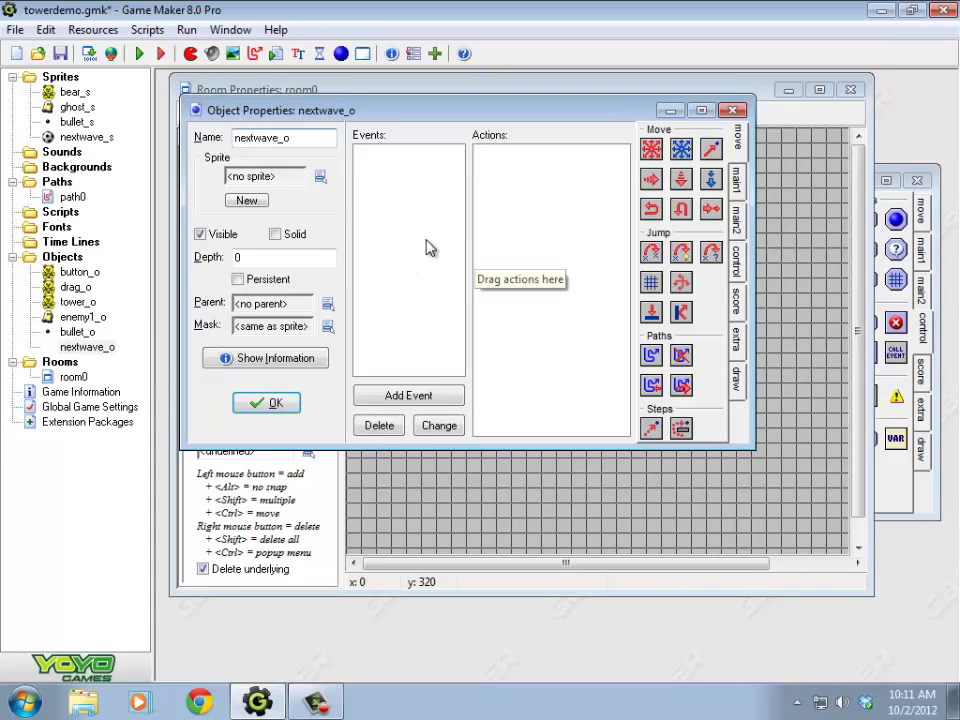
click(320, 176)
click(407, 272)
click(320, 176)
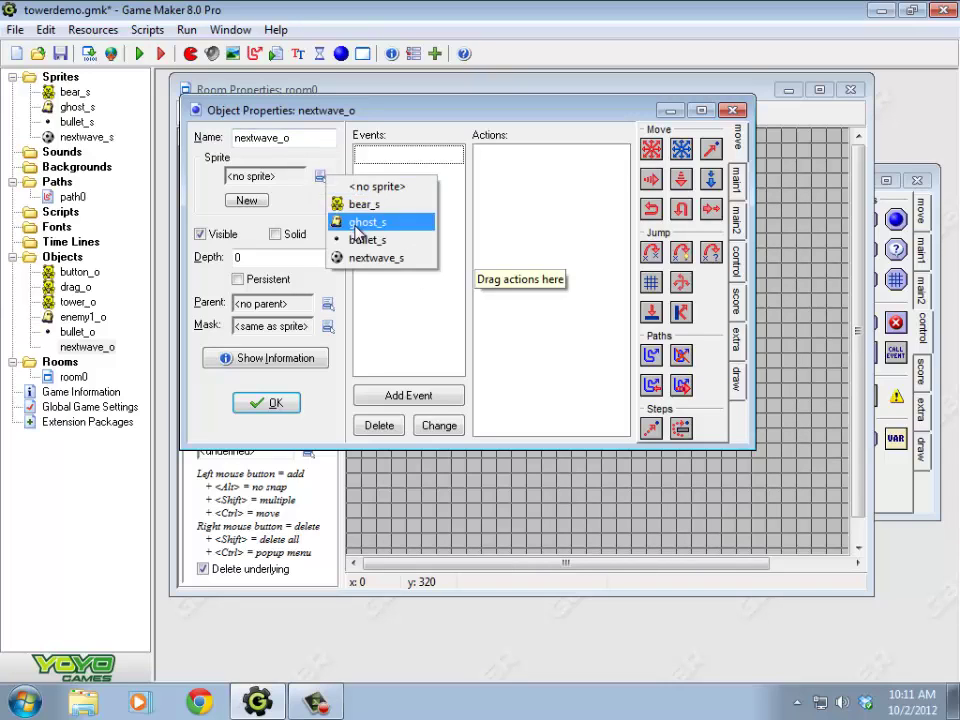
click(360, 257)
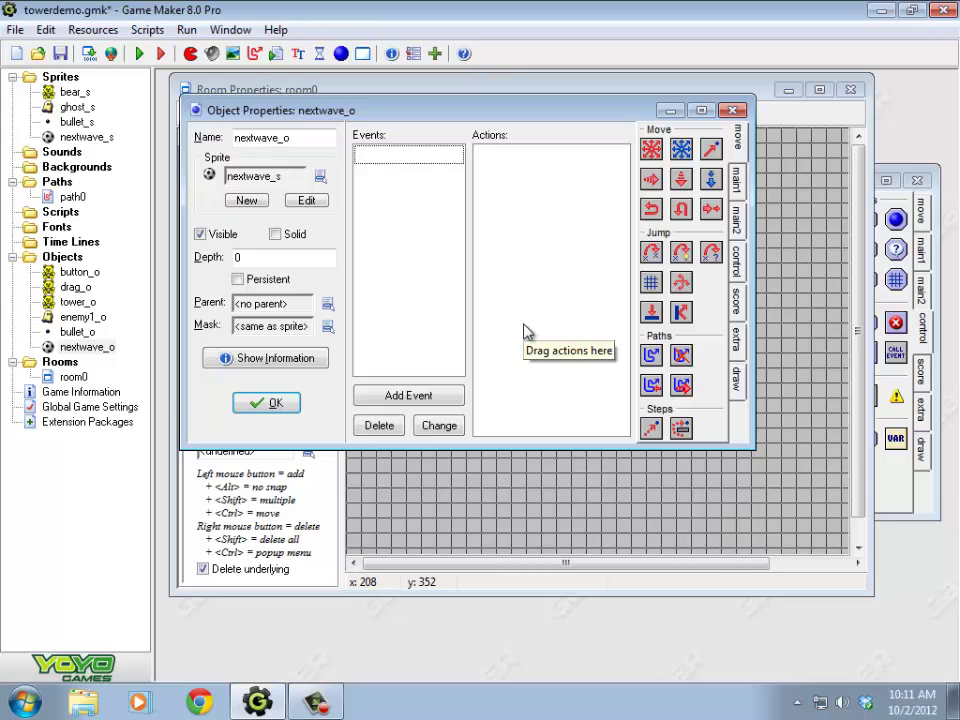
click(578, 89)
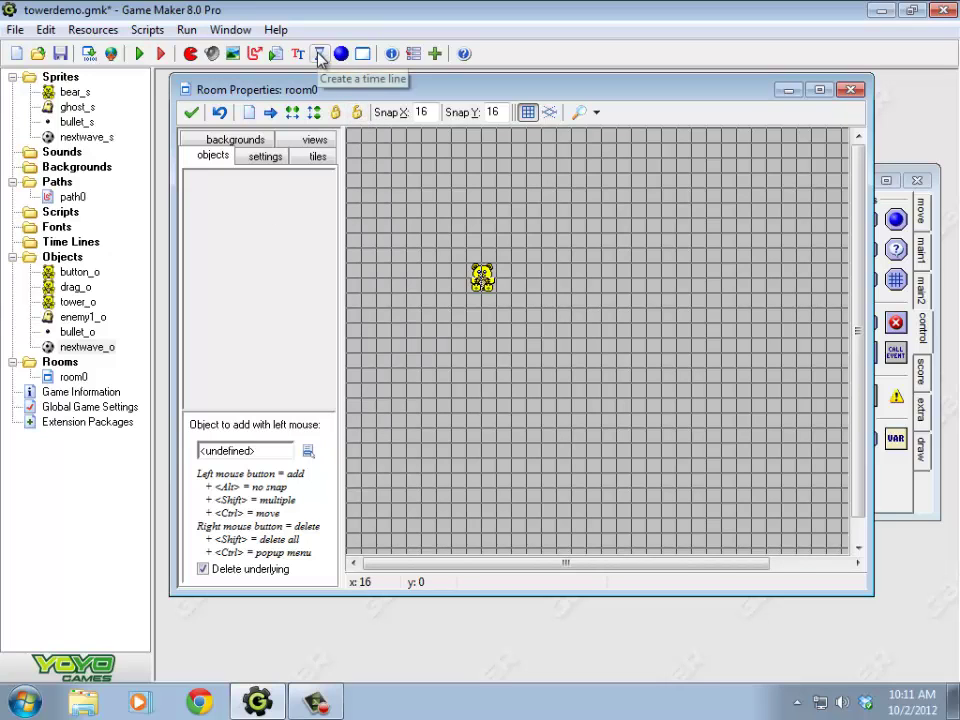
Step: Create a new time line and name it wave1
click(75, 242)
right_click(75, 242)
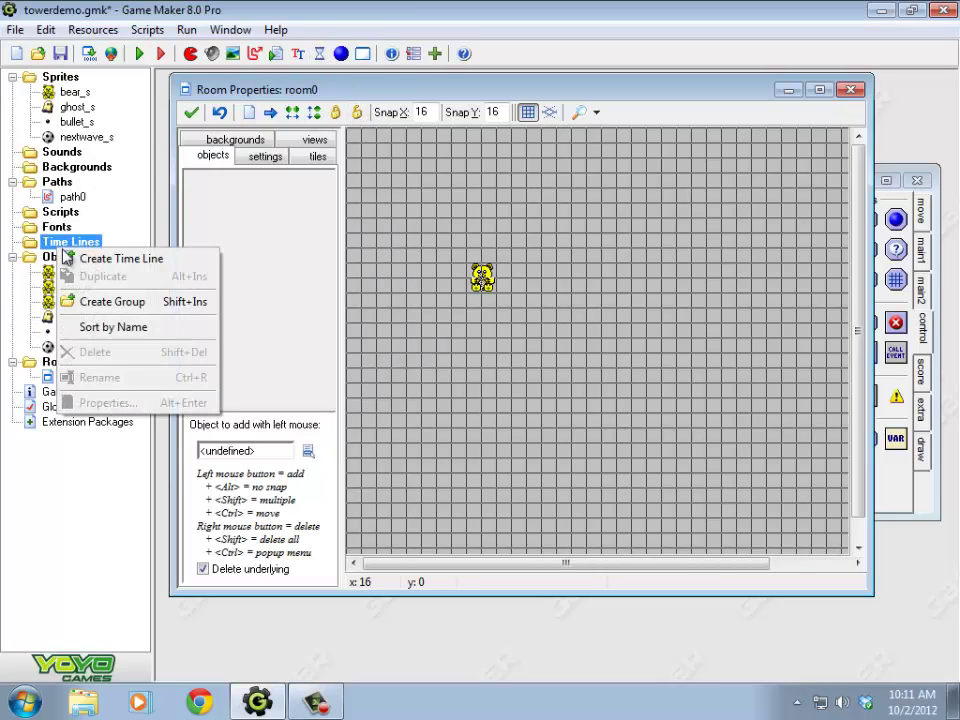
click(120, 255)
double_click(313, 186)
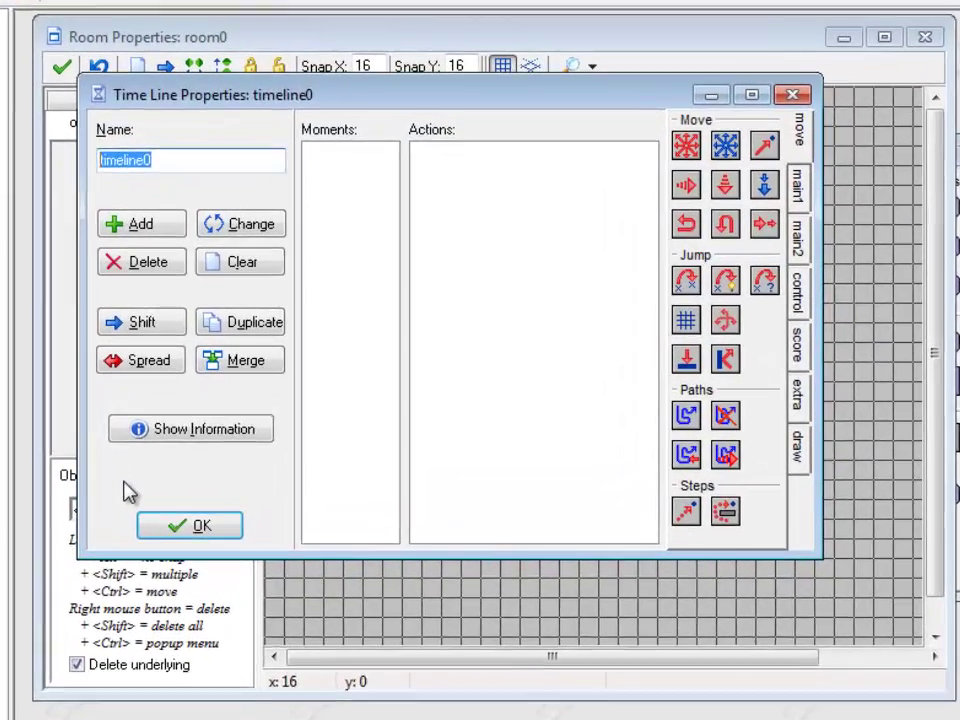
text(wave1)
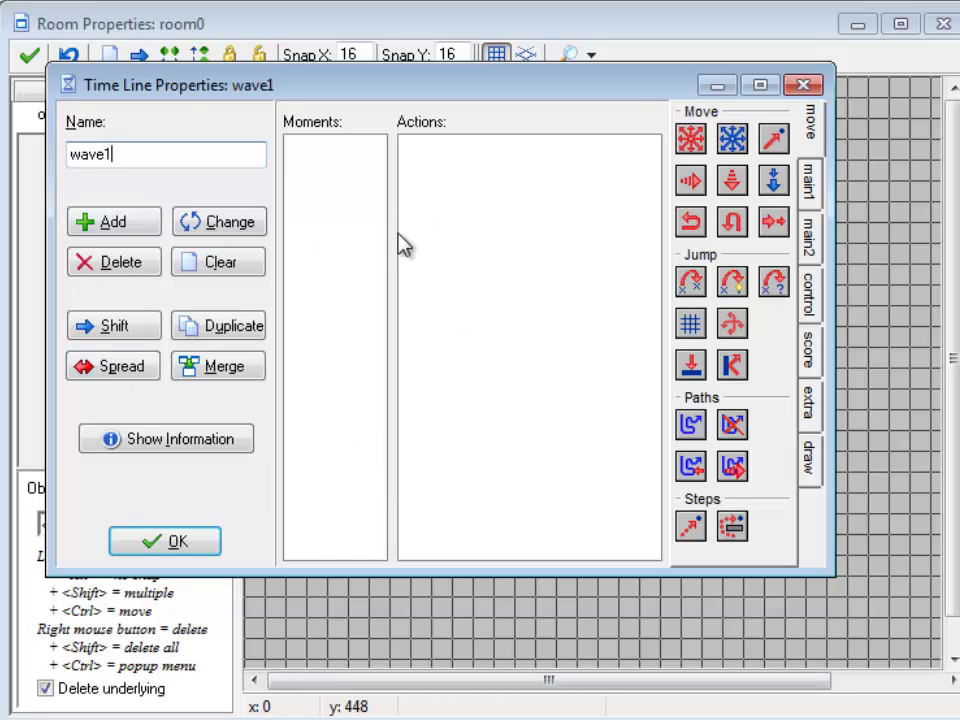
Step: Add a moment at step 30 to the wave1 time line with an action creating an instance of enemy1_o
click(128, 228)
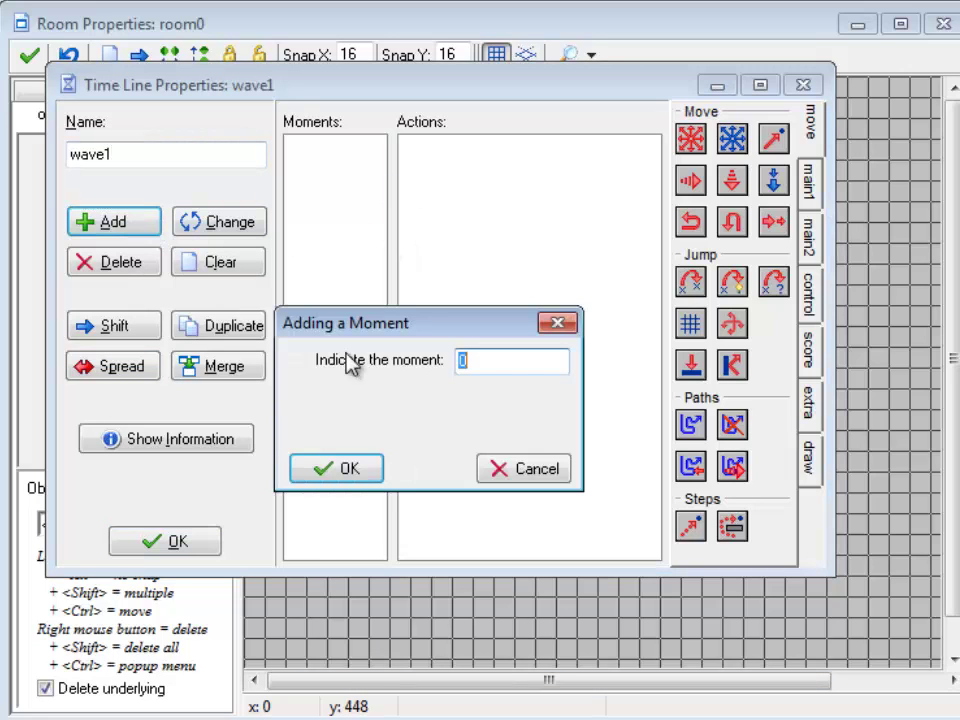
text(30)
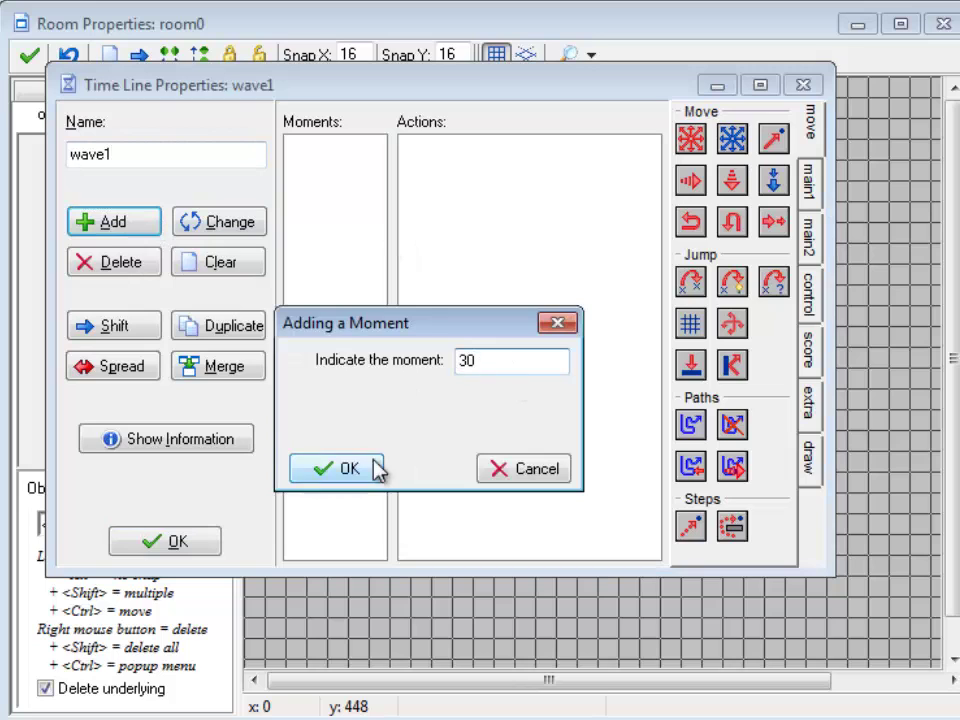
click(373, 467)
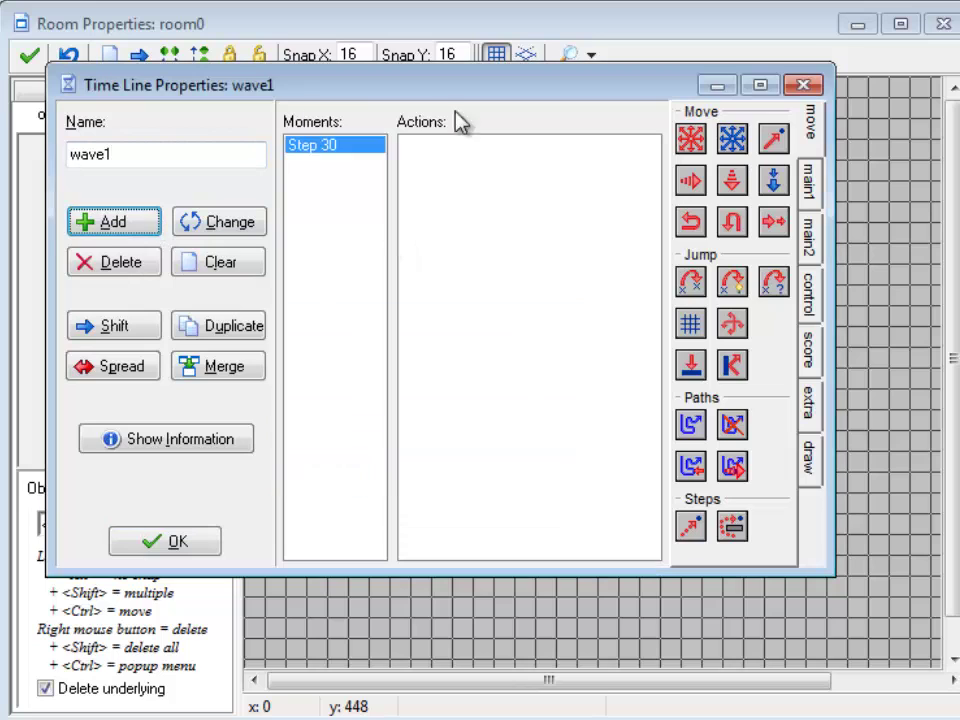
click(814, 195)
drag(690, 138, 550, 235)
click(403, 380)
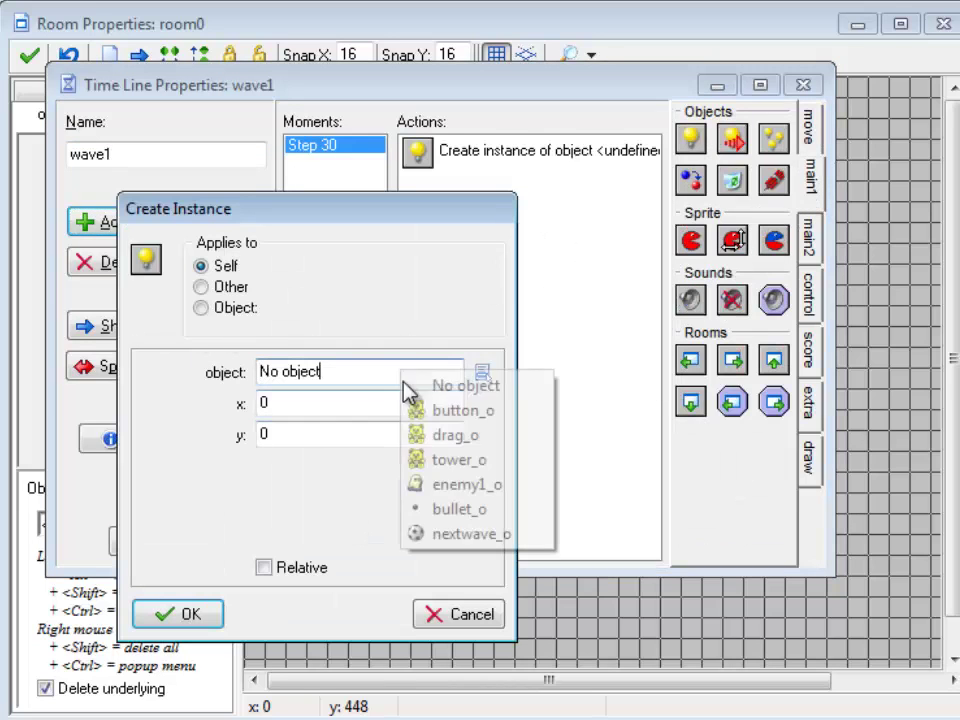
click(424, 486)
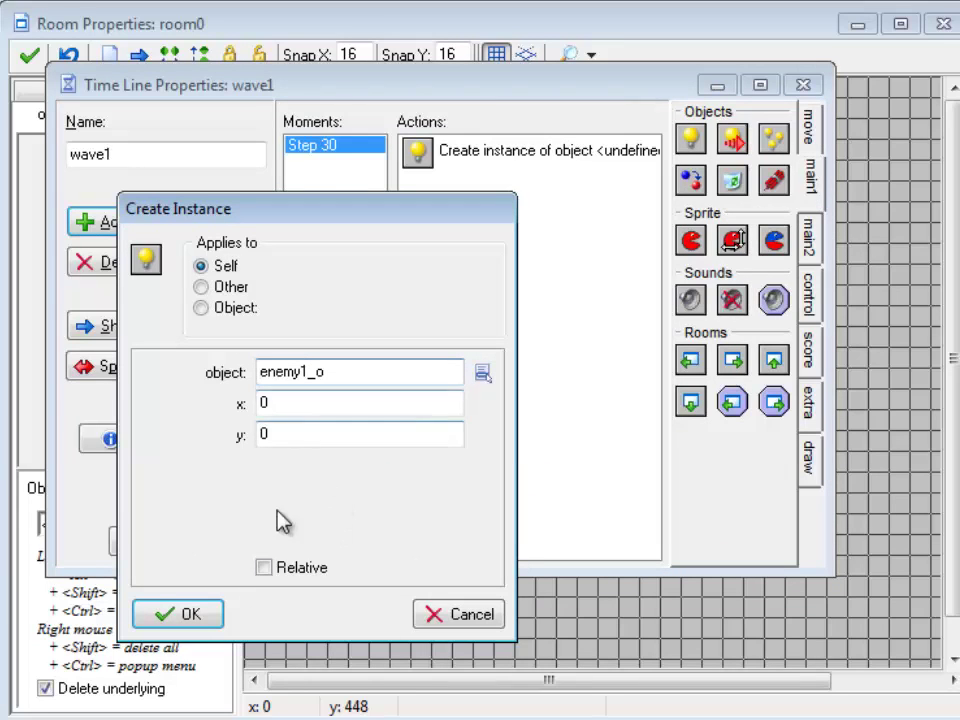
click(185, 612)
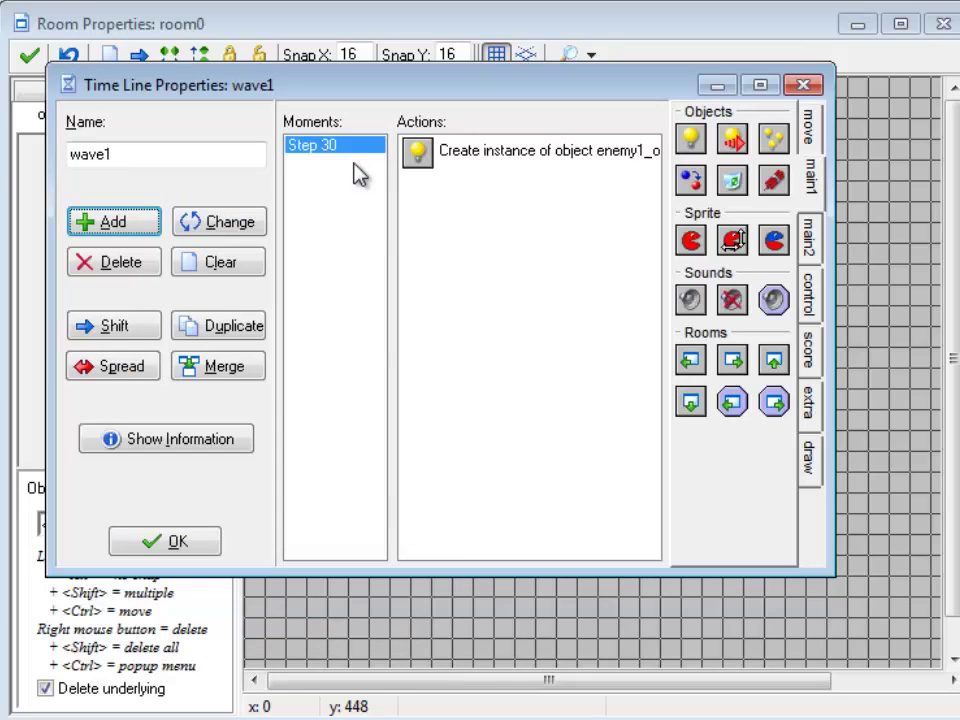
Step: Add a moment at step 60 to the wave1 time line with an action creating an instance of enemy1_o
click(124, 219)
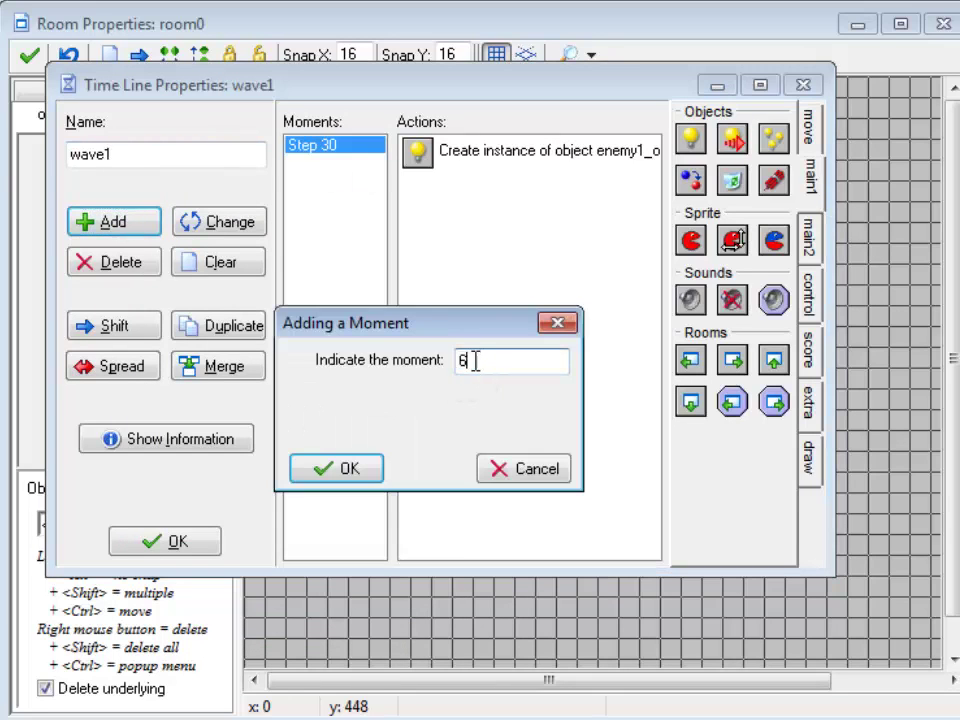
click(352, 472)
drag(691, 139, 628, 255)
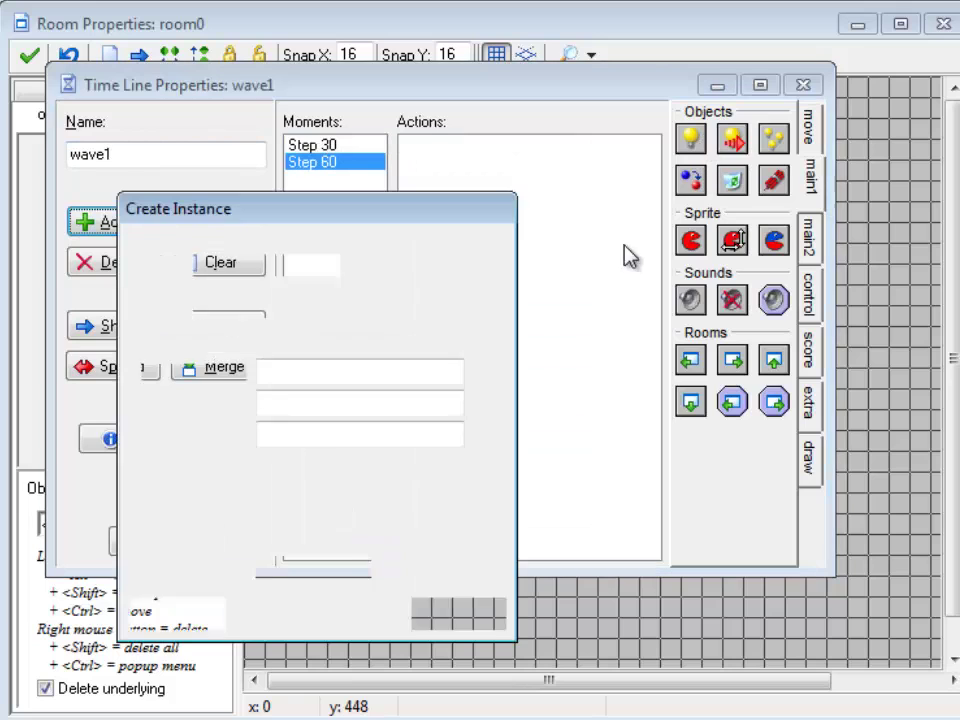
click(357, 376)
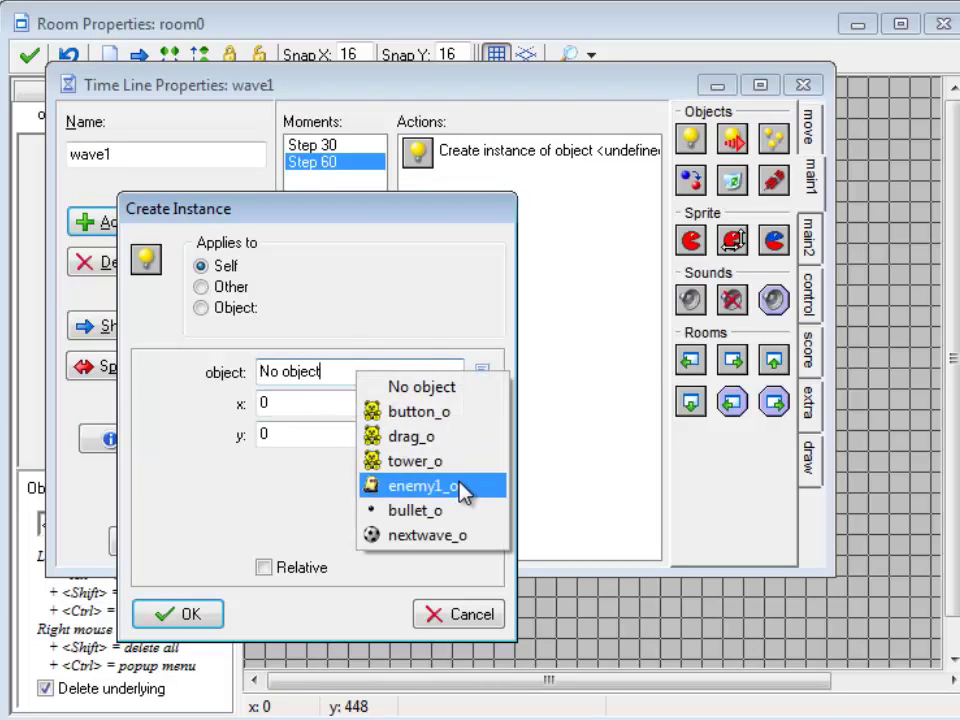
click(422, 487)
click(190, 615)
Step: Add a moment at step 90 to the wave1 time line with an action creating an instance of enemy1_o
click(111, 222)
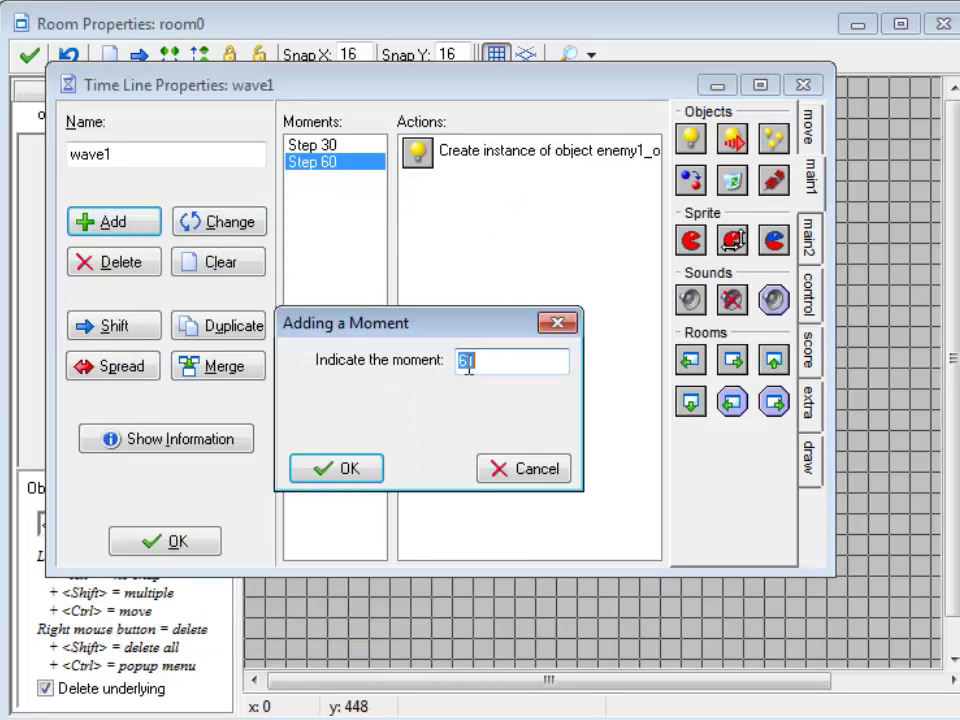
text(90)
click(333, 478)
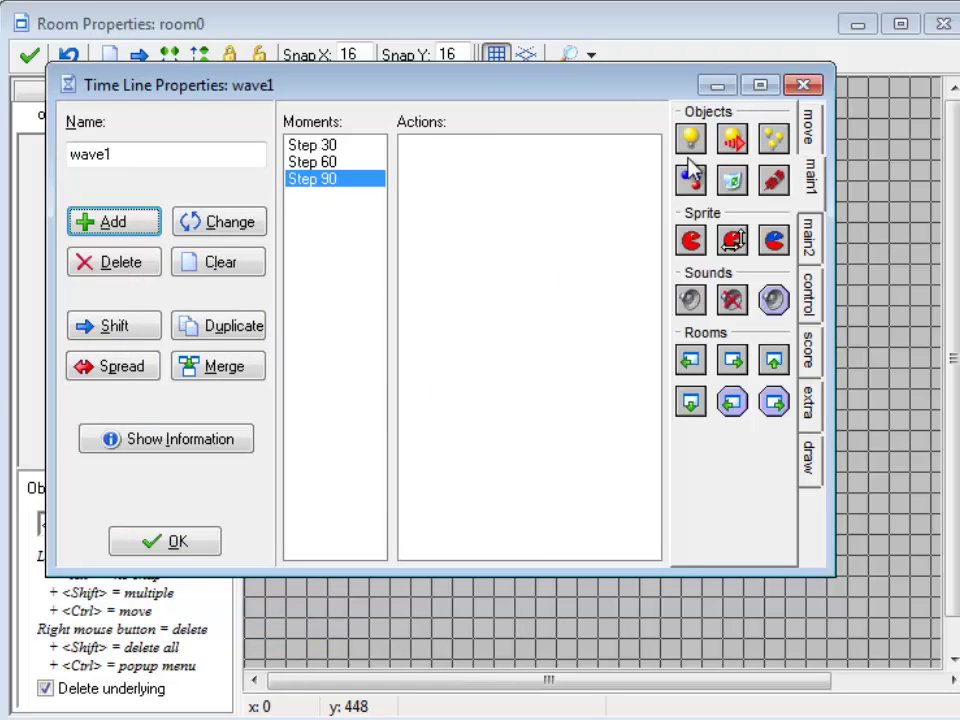
drag(690, 150, 540, 261)
click(409, 366)
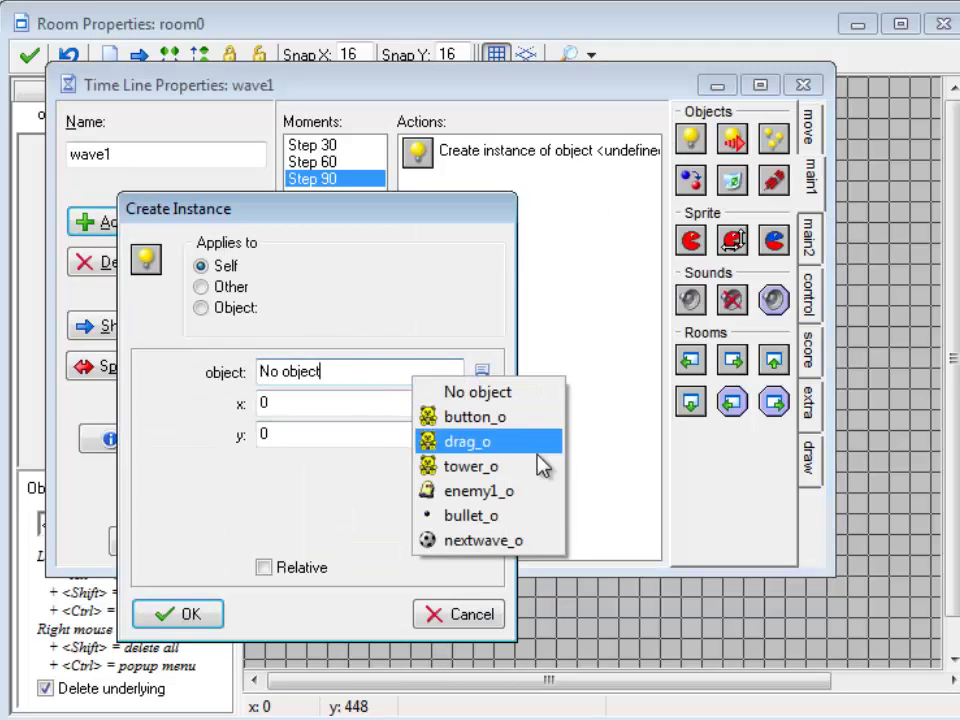
click(515, 490)
click(216, 610)
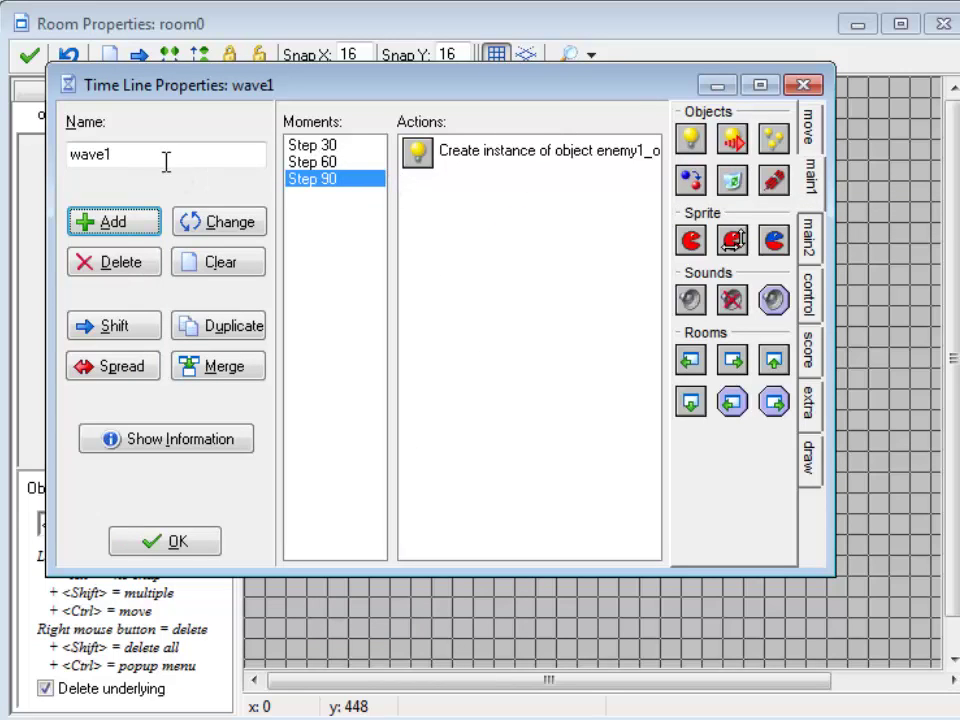
Step: Check the actions at steps 30, 60 and 90 of the wave1 time line and accept the time line
click(338, 148)
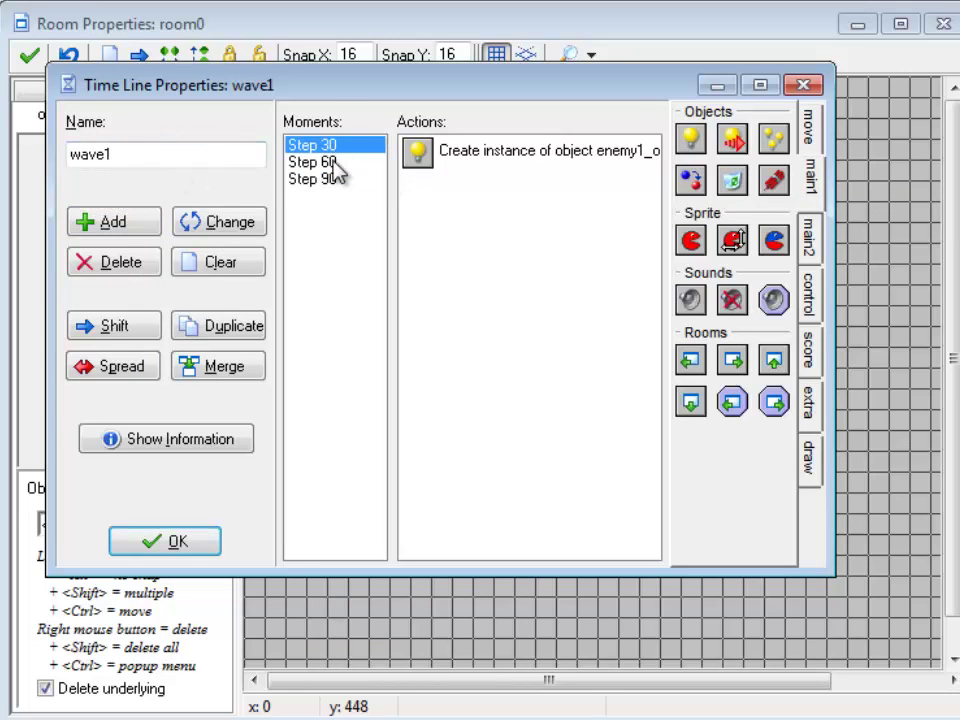
click(333, 164)
click(333, 179)
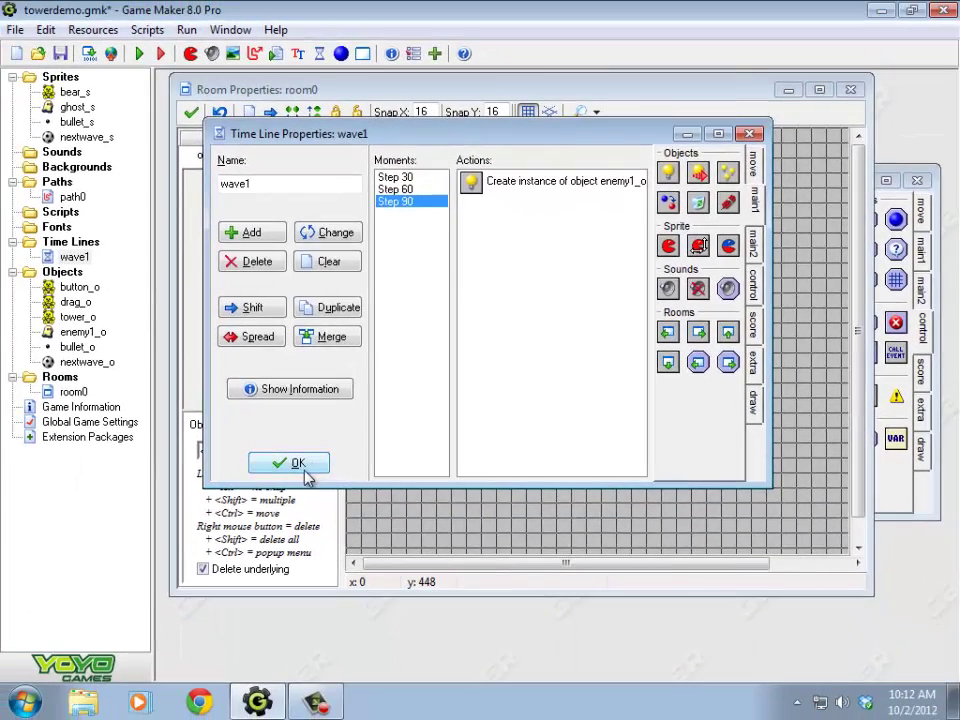
click(297, 464)
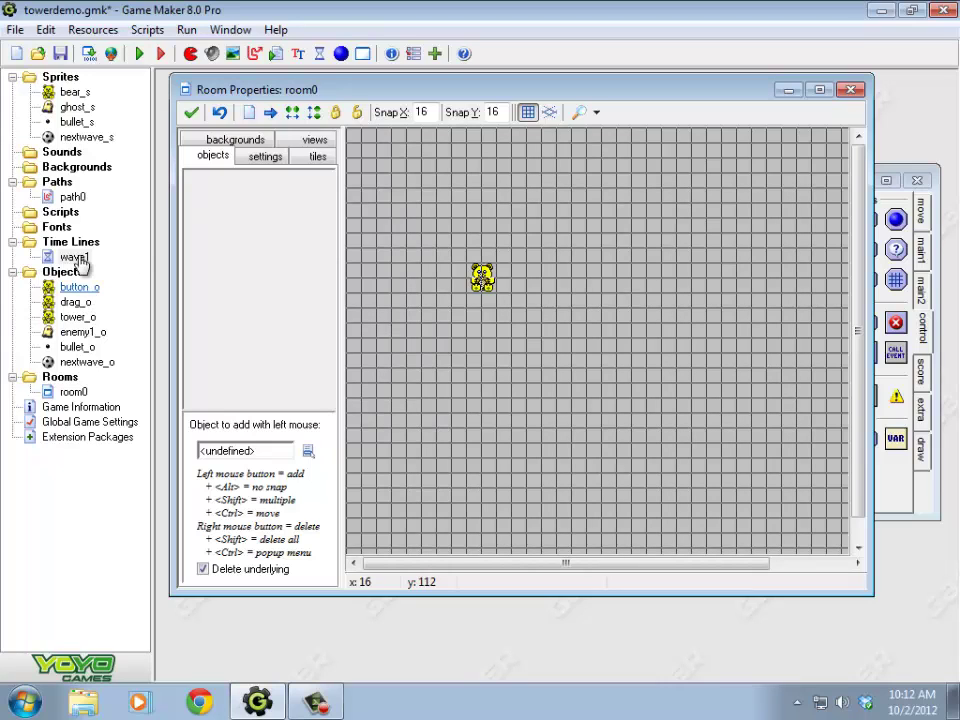
Step: Add a Left Pressed mouse event to the nextwave_o object
double_click(87, 362)
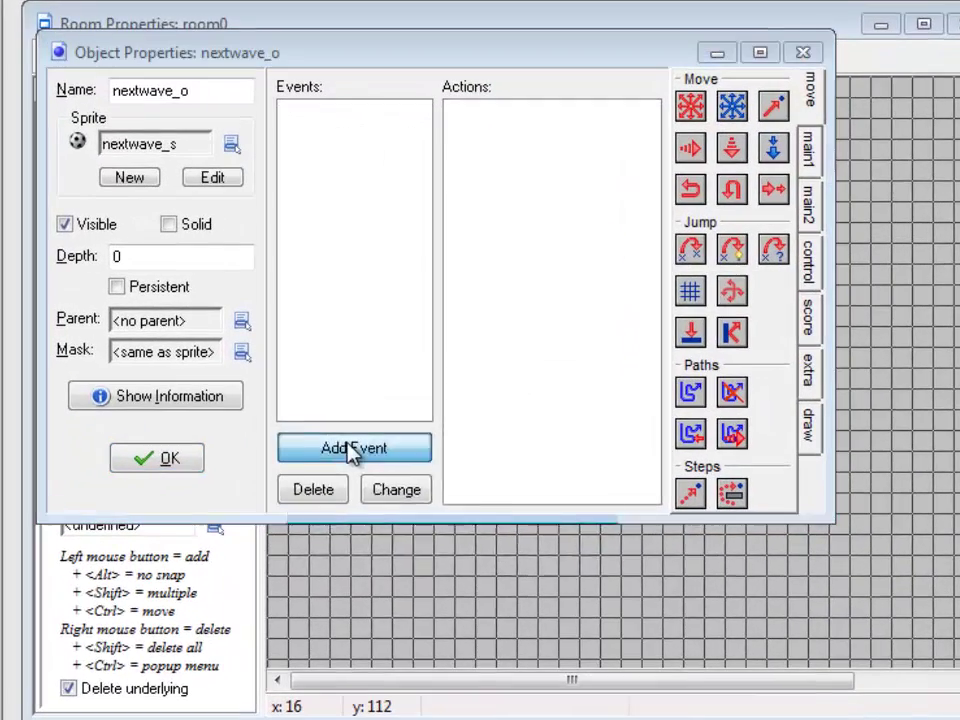
click(352, 452)
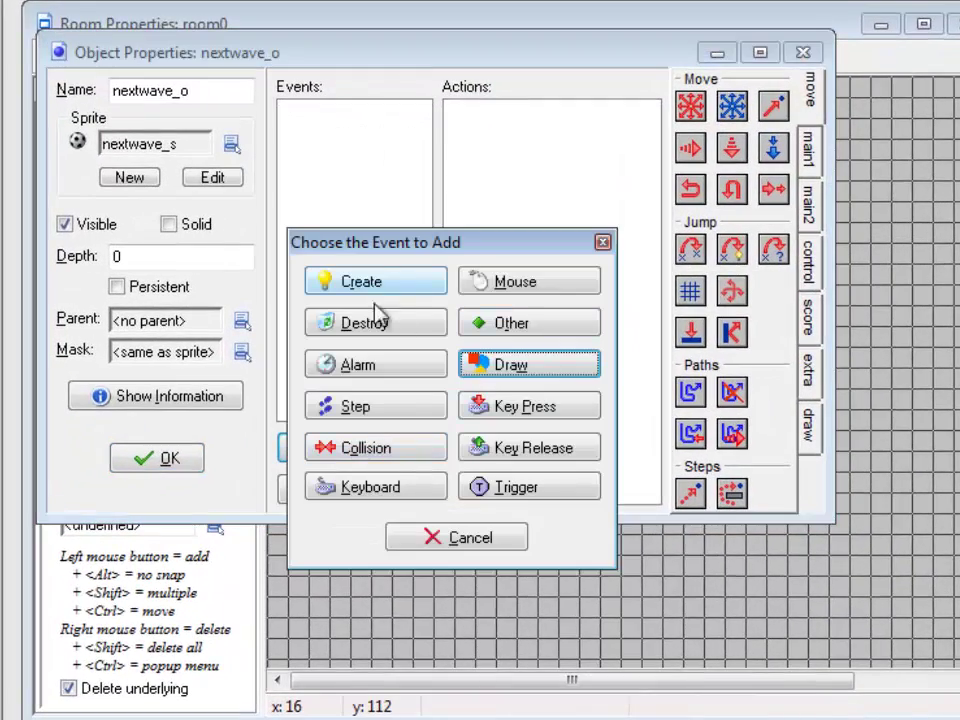
click(536, 281)
click(681, 439)
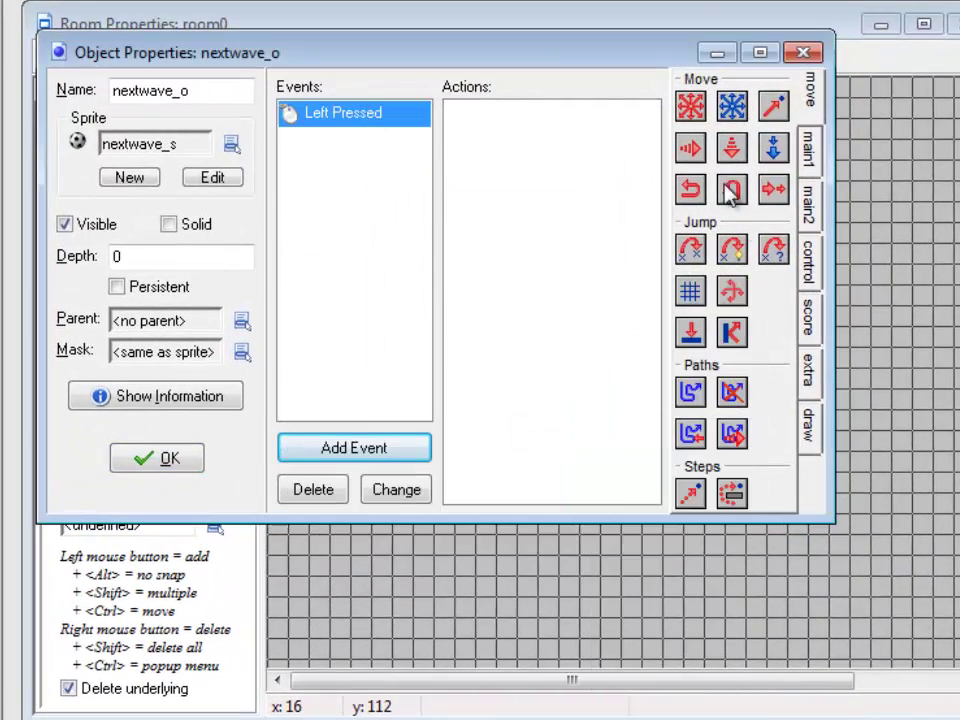
Step: Add a Set Time Line action to the Left Pressed event using wave1 at position 0, and close the nextwave_o properties
click(808, 148)
click(810, 210)
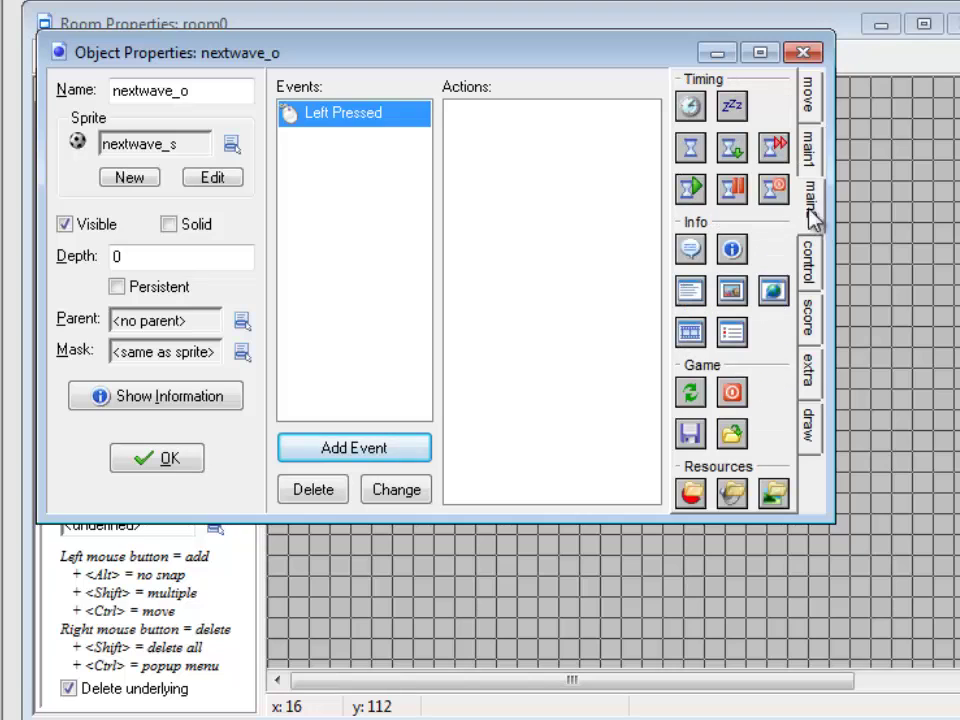
drag(700, 155, 450, 208)
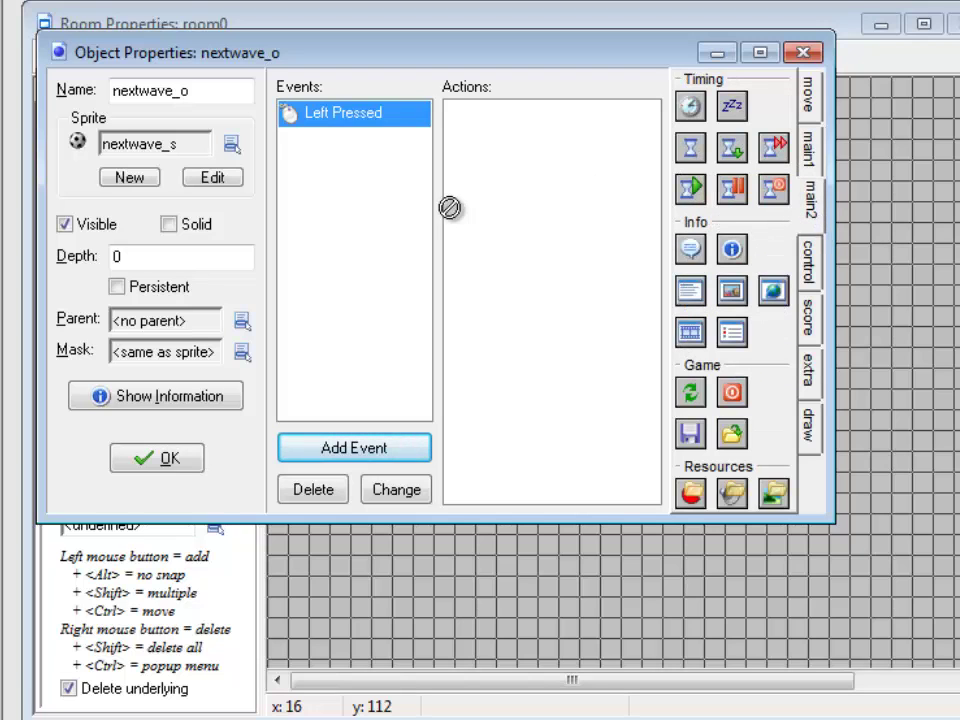
drag(685, 156, 550, 250)
click(506, 372)
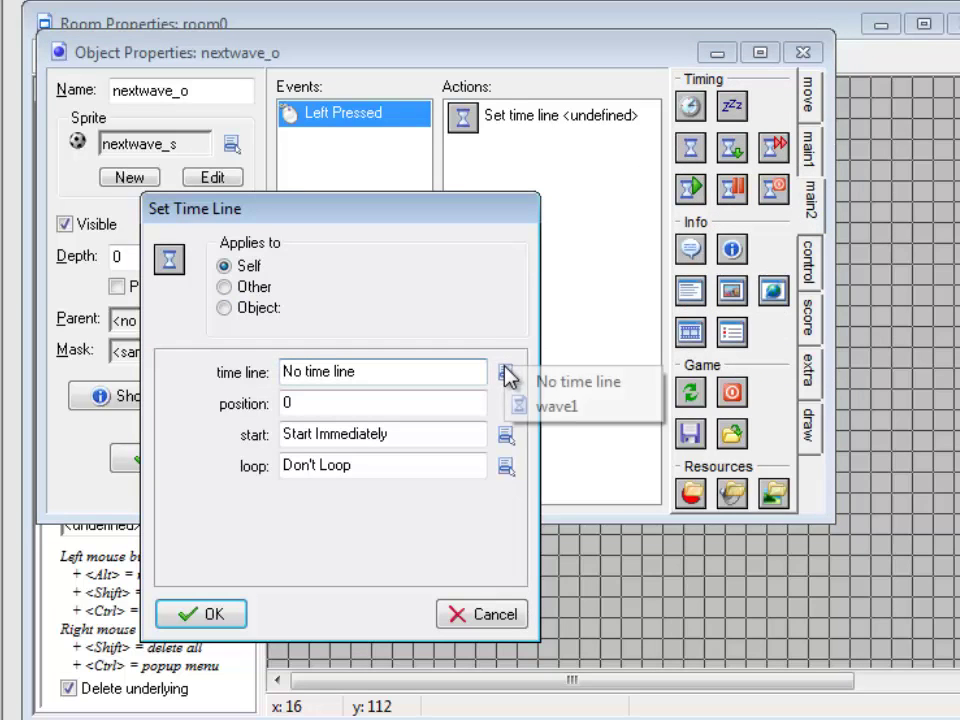
click(579, 406)
click(302, 401)
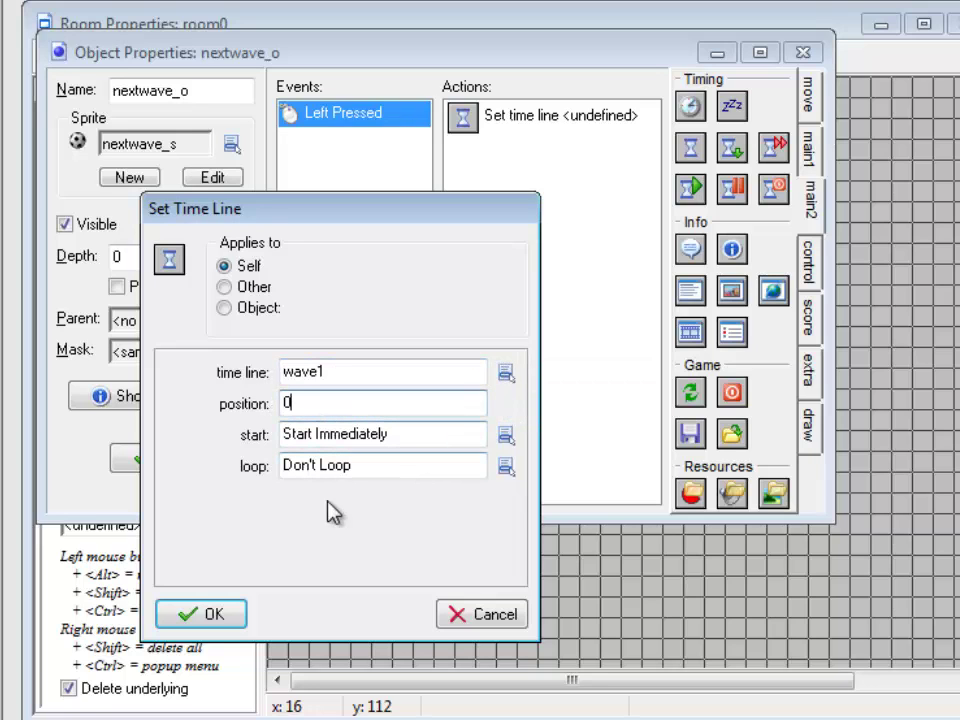
click(229, 608)
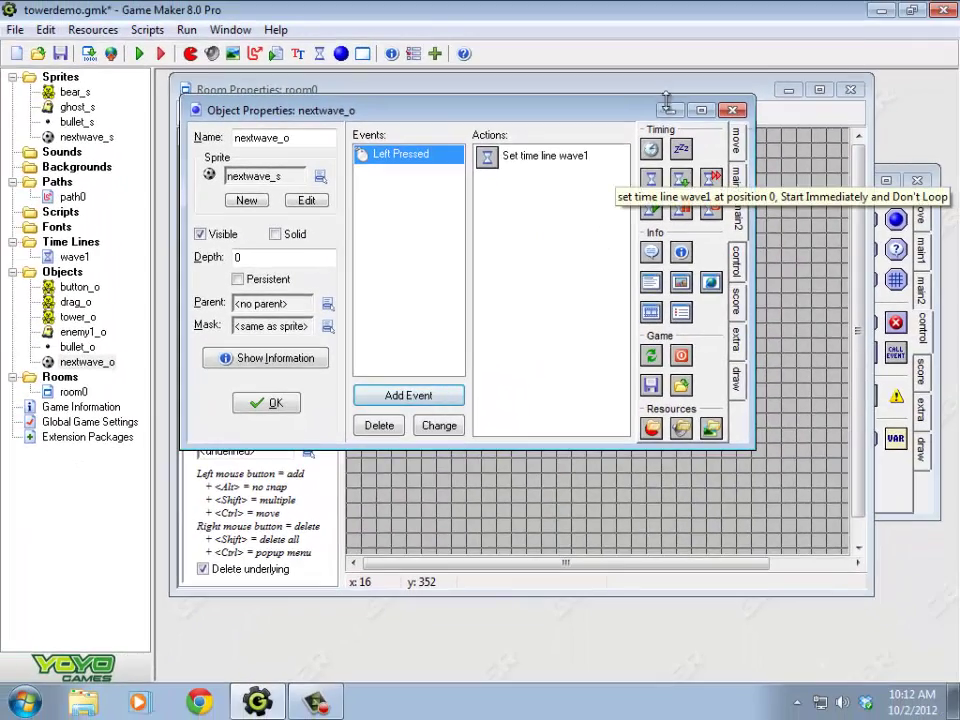
click(799, 66)
Step: Place a nextwave_o instance near the upper-left corner of room0 and test-run the game
click(252, 451)
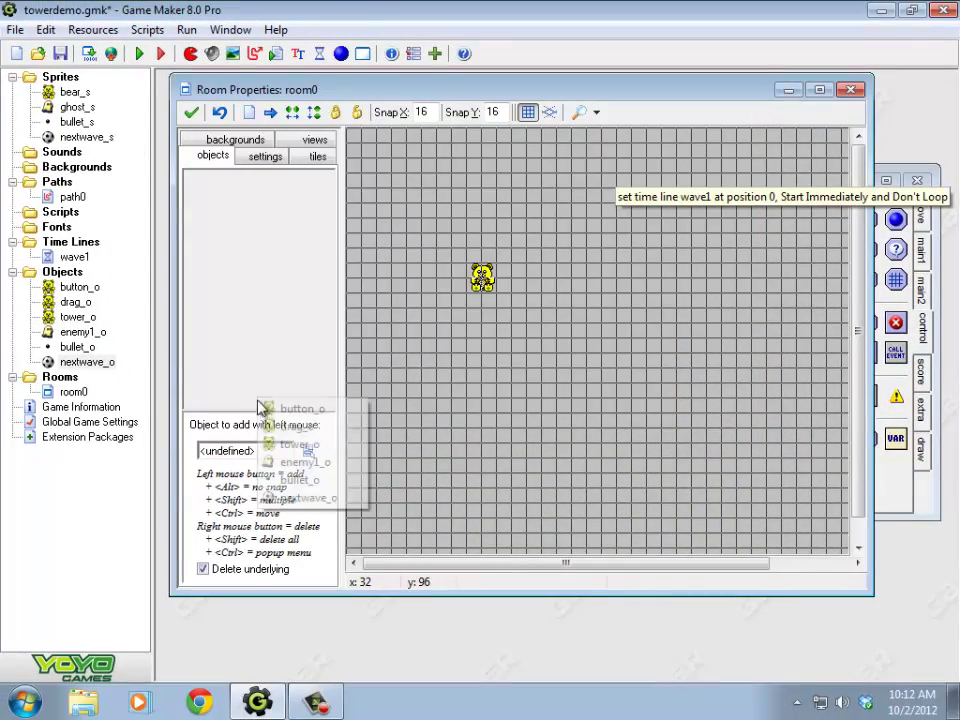
click(300, 497)
click(376, 172)
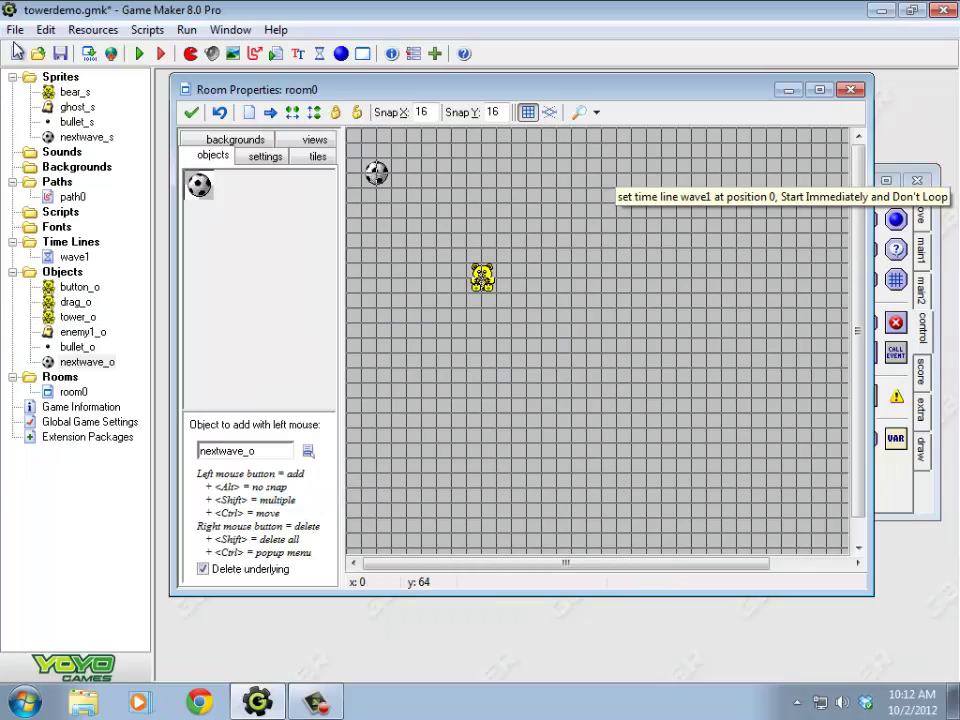
click(139, 53)
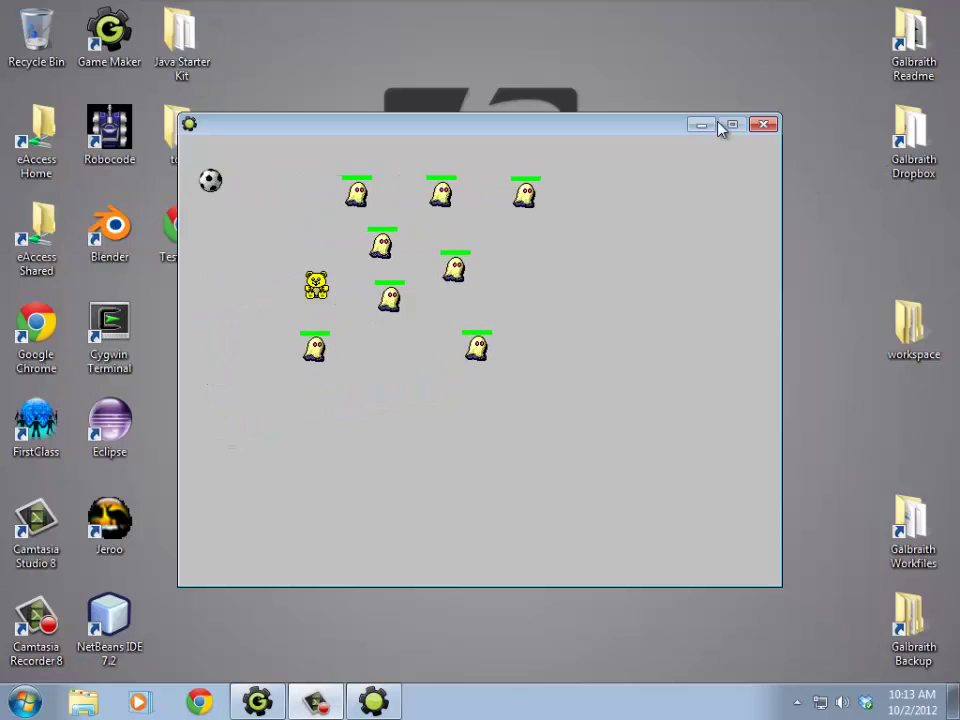
click(763, 124)
Step: Add a Create event to nextwave_o with a Set Variable action setting sendwave to 1
double_click(64, 362)
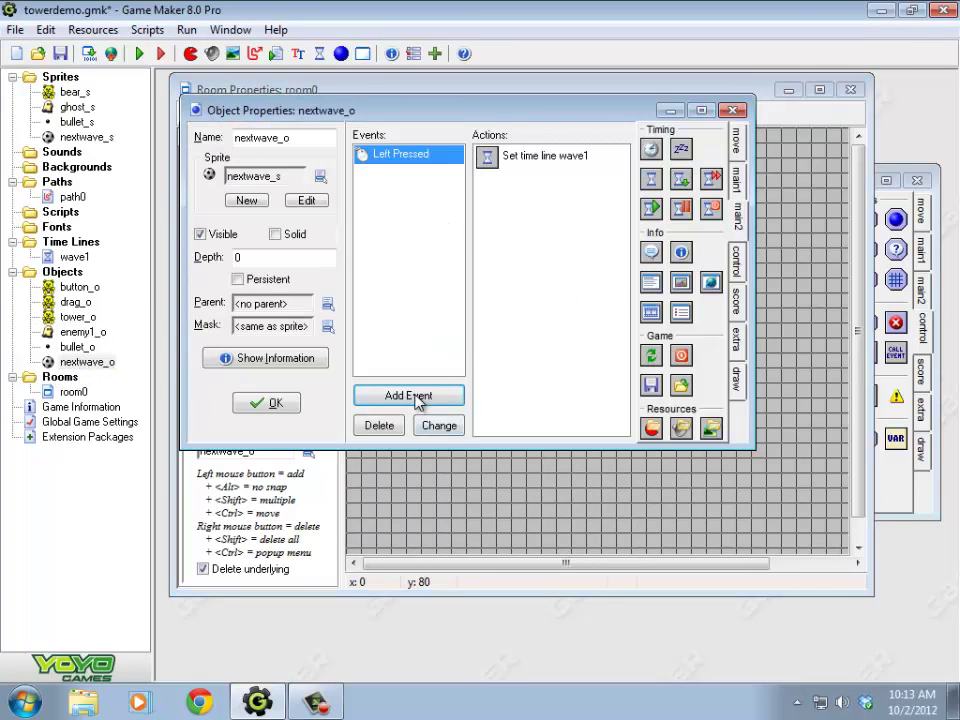
click(408, 396)
click(414, 274)
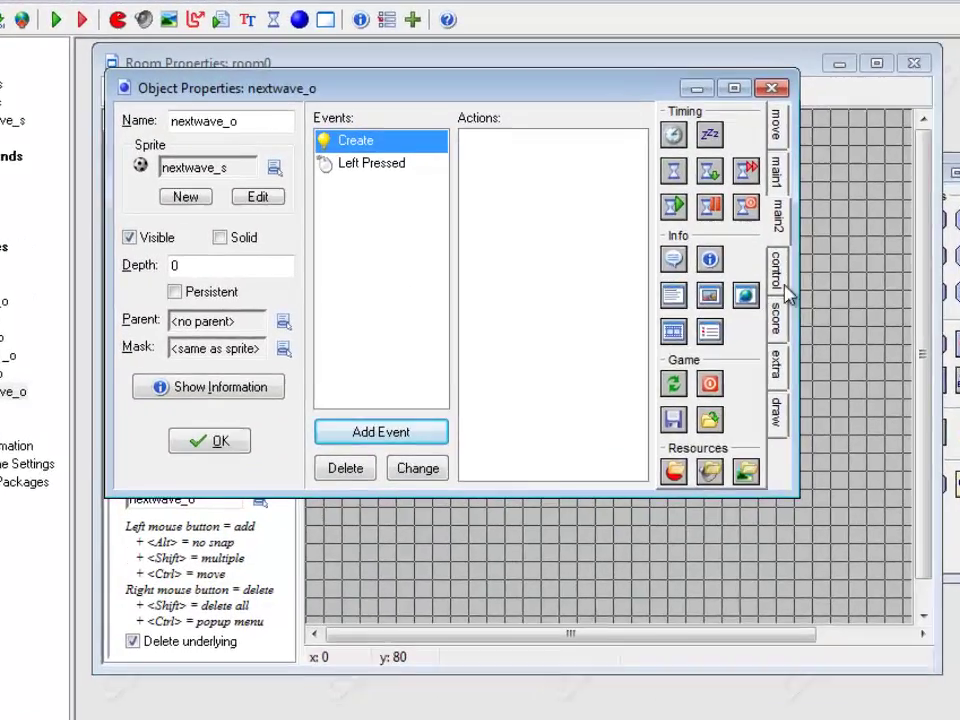
click(786, 287)
drag(670, 396, 568, 311)
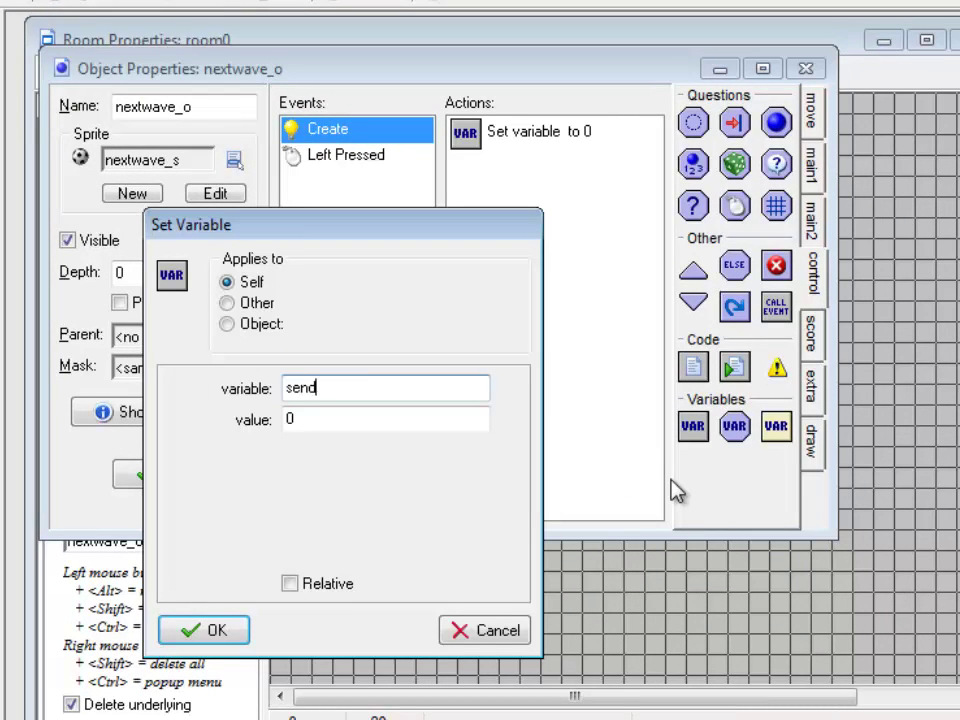
key(Tab)
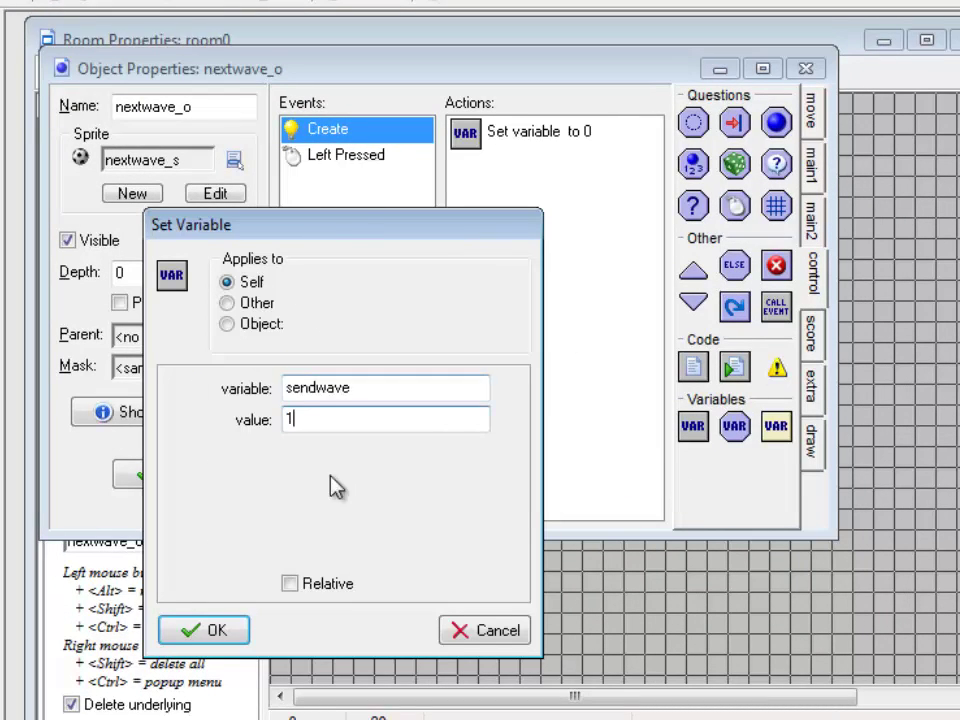
click(216, 630)
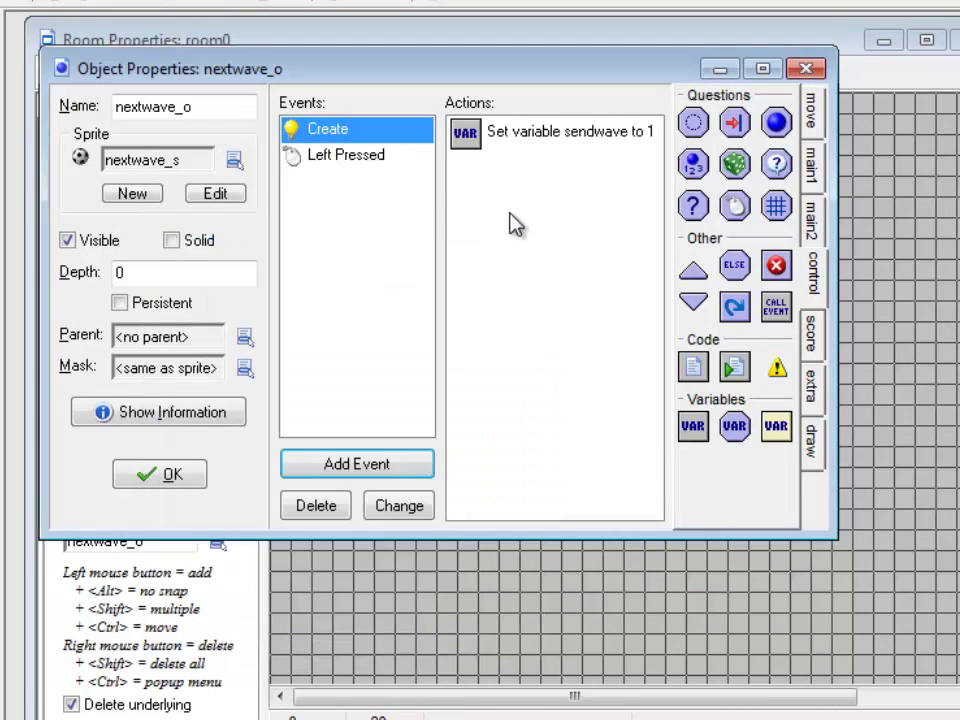
Step: Add a Test Variable action before the time line action in the Left Pressed event, checking that sendwave is equal to 1
click(362, 160)
drag(735, 426, 546, 150)
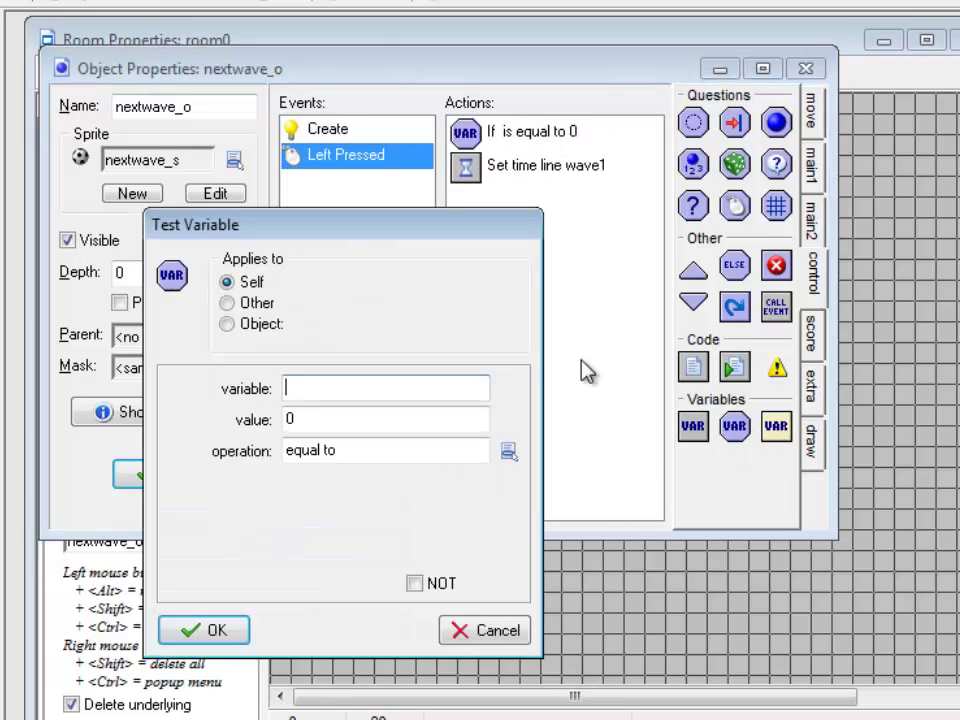
text(sendwave)
key(Tab)
text(1)
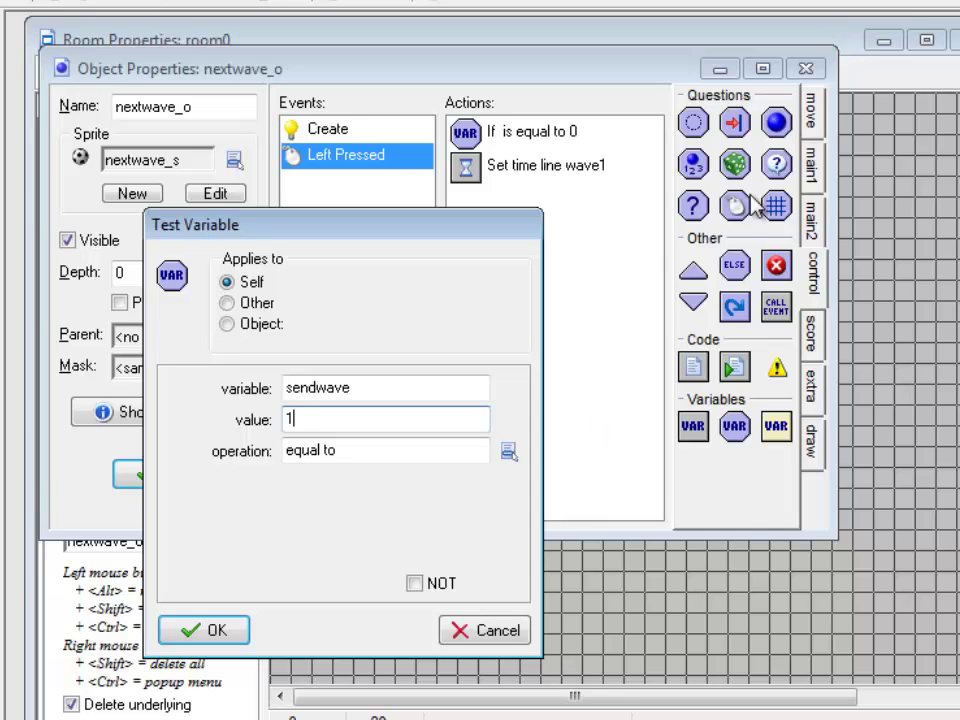
click(221, 632)
Step: Enclose the time line action in a block and place a Set Variable action setting sendwave to 0 before it
drag(693, 270, 527, 180)
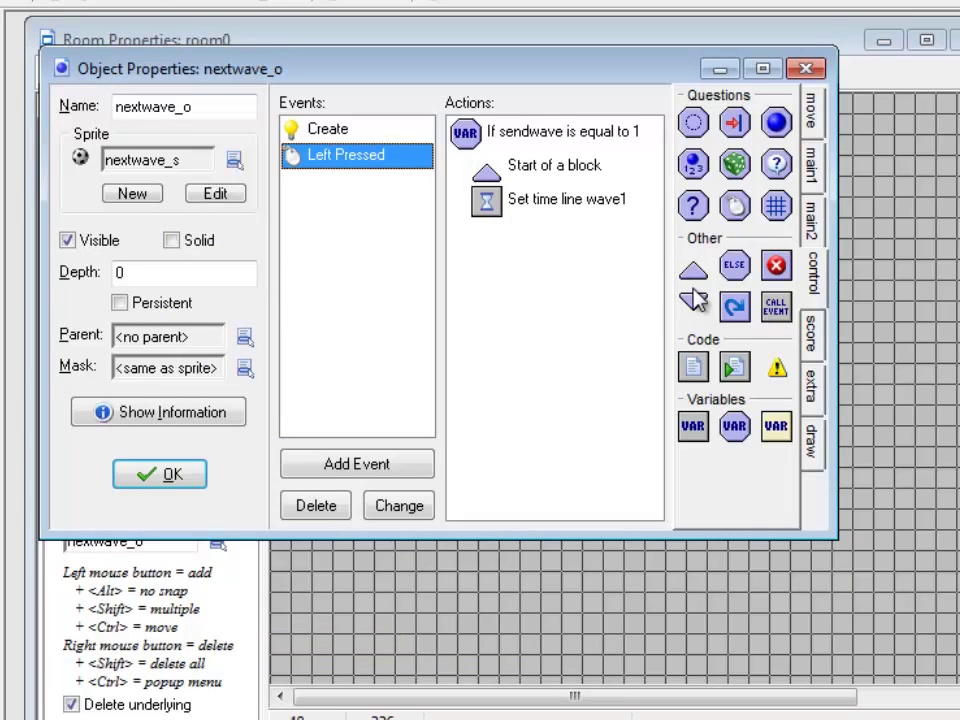
drag(693, 302, 540, 232)
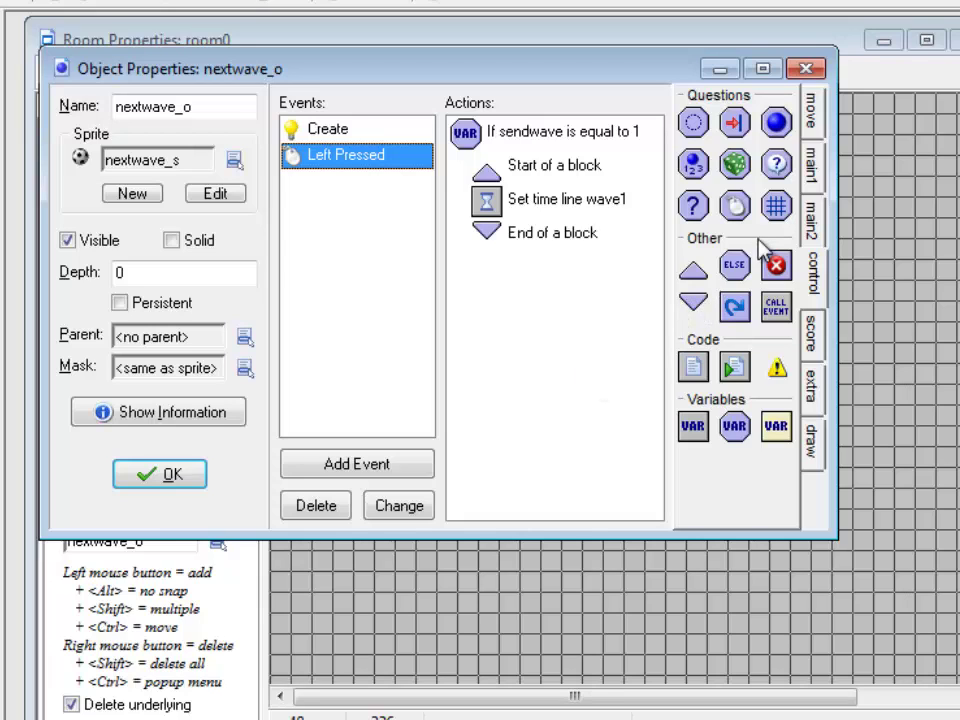
drag(734, 426, 540, 230)
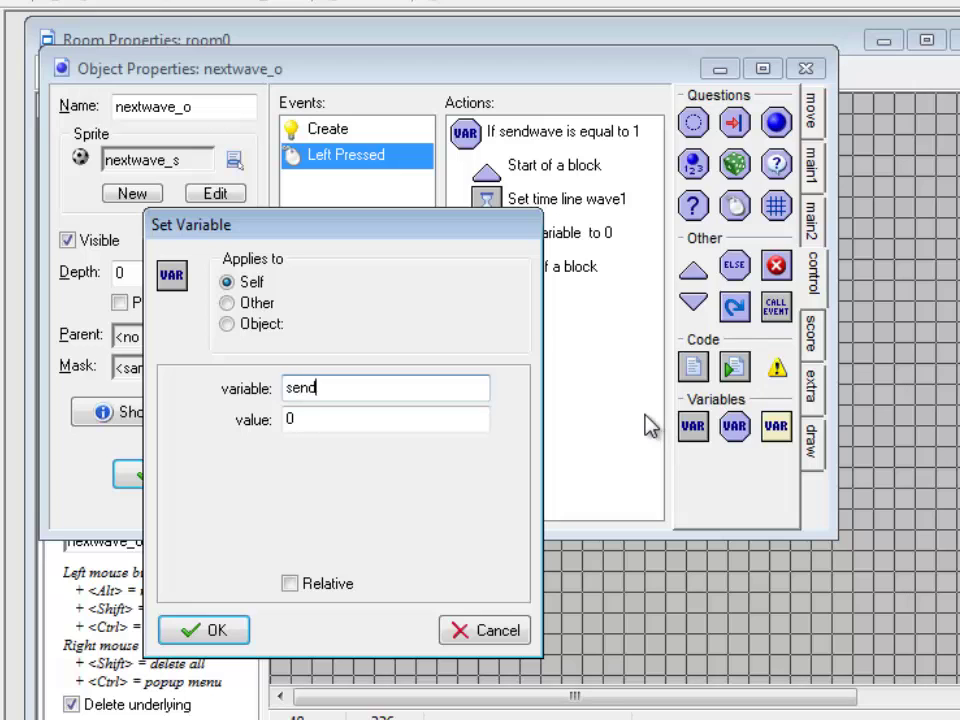
click(224, 632)
drag(565, 205, 618, 210)
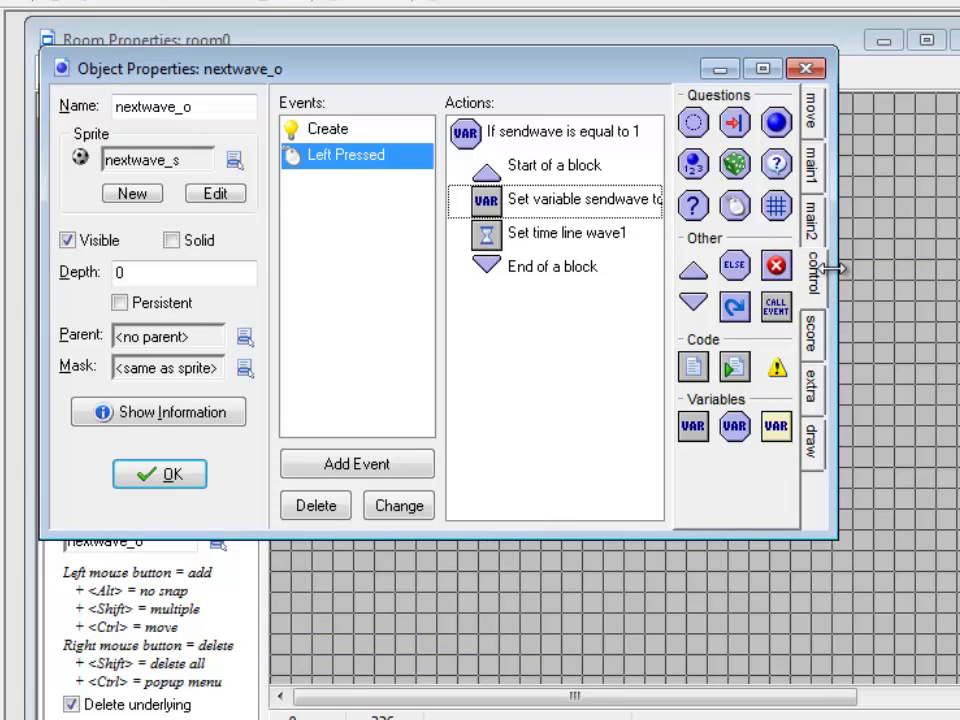
Step: Widen the nextwave_o properties and review the sendwave test, variable and time line actions of the Left Pressed event
drag(839, 268, 955, 268)
click(634, 208)
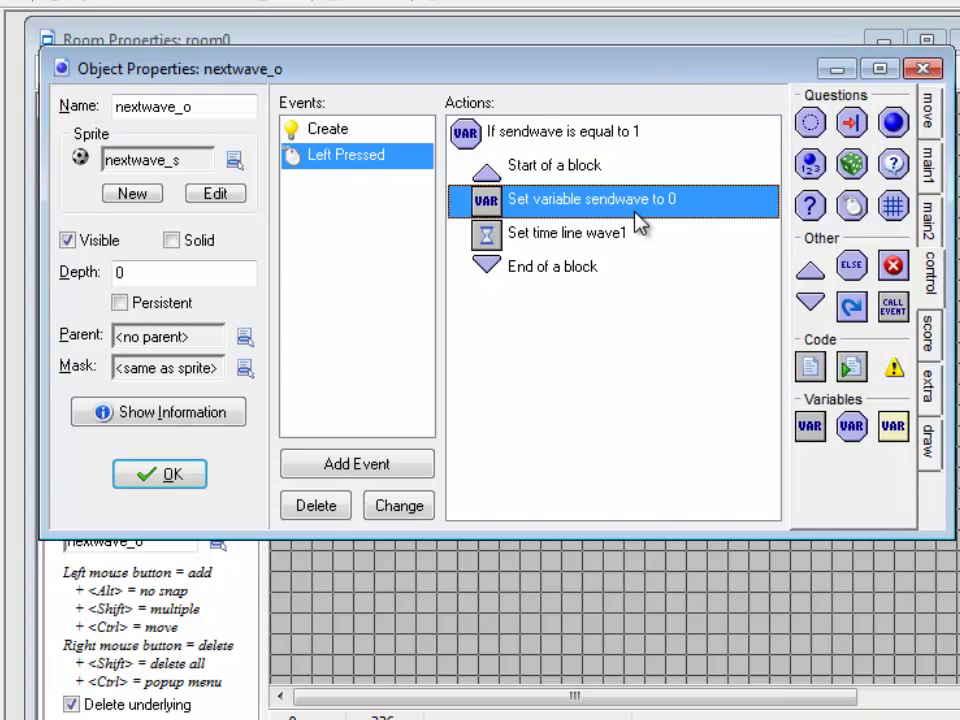
click(590, 245)
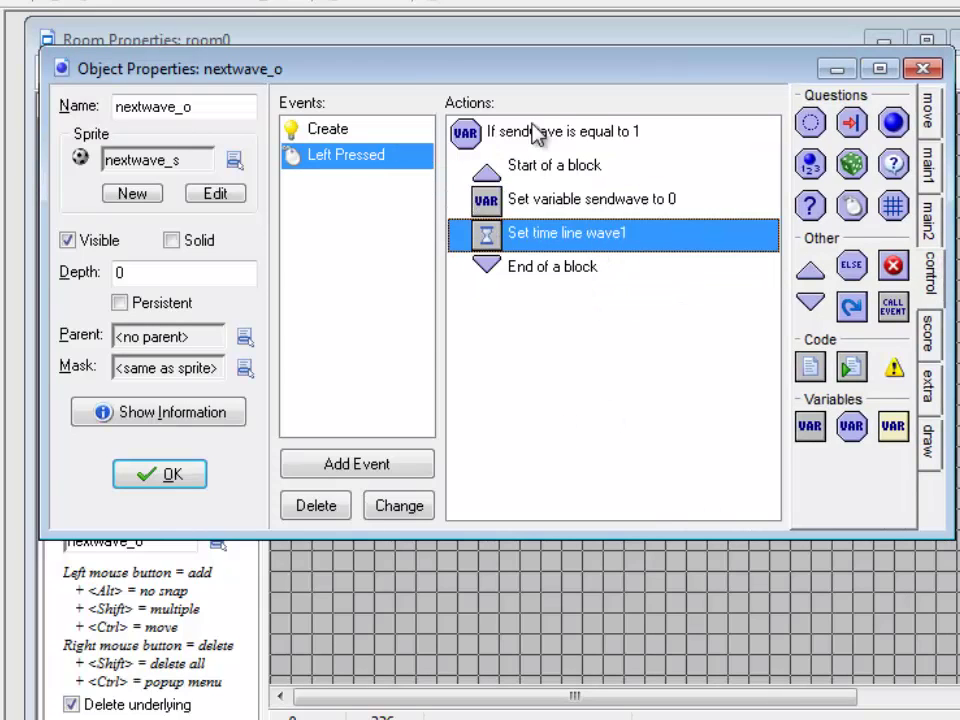
click(536, 133)
click(575, 200)
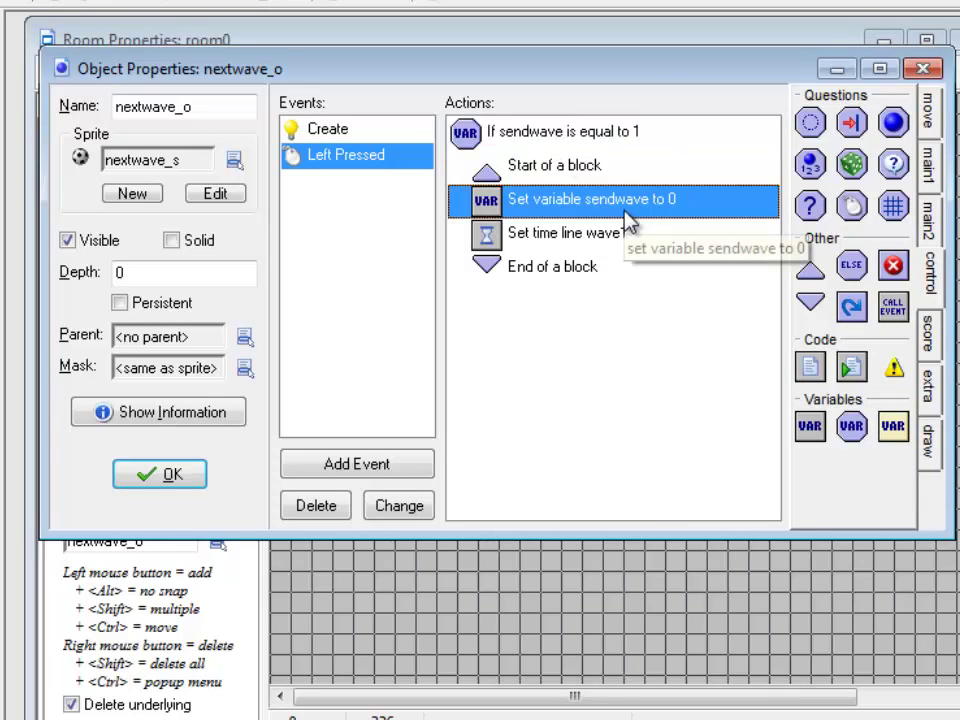
click(540, 131)
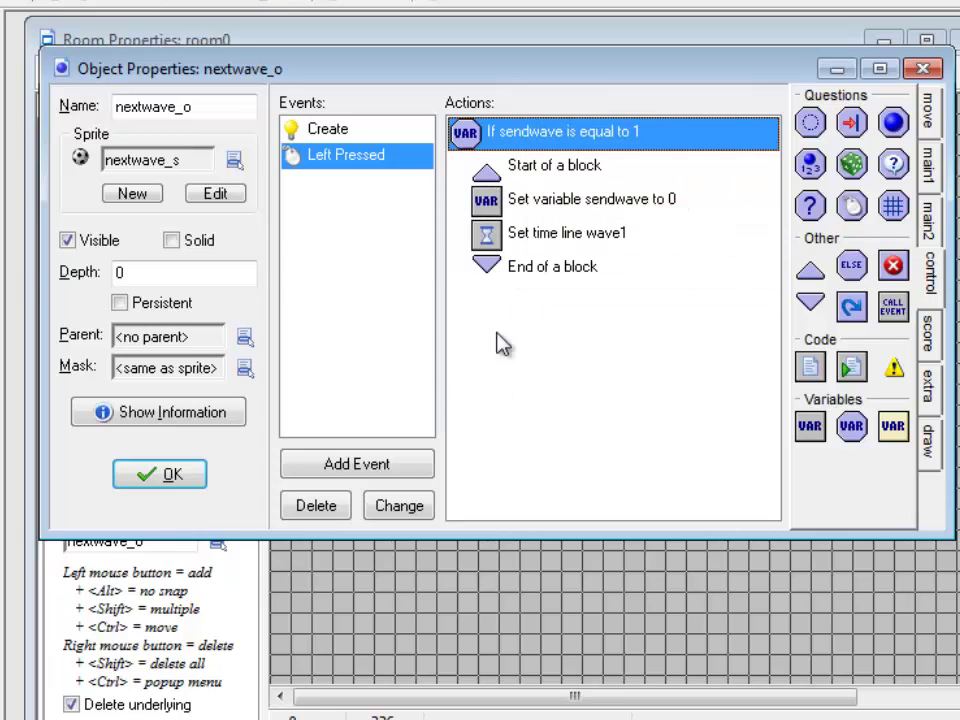
click(625, 204)
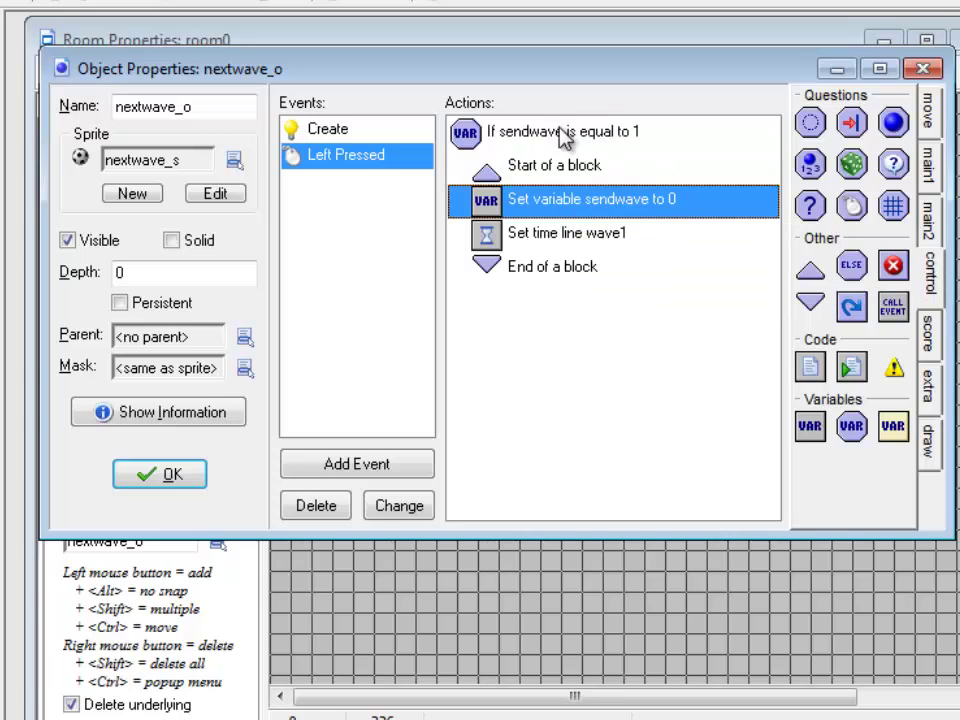
click(600, 137)
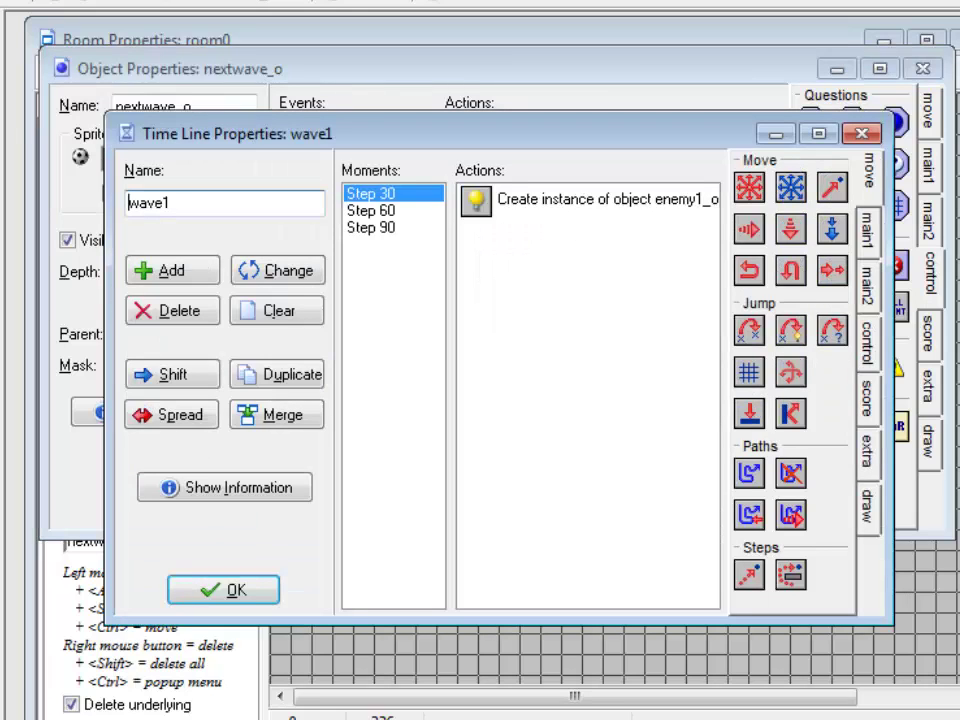
Step: Add a Set Variable action to step 90 of the wave1 time line, setting sendwave to 1
click(372, 228)
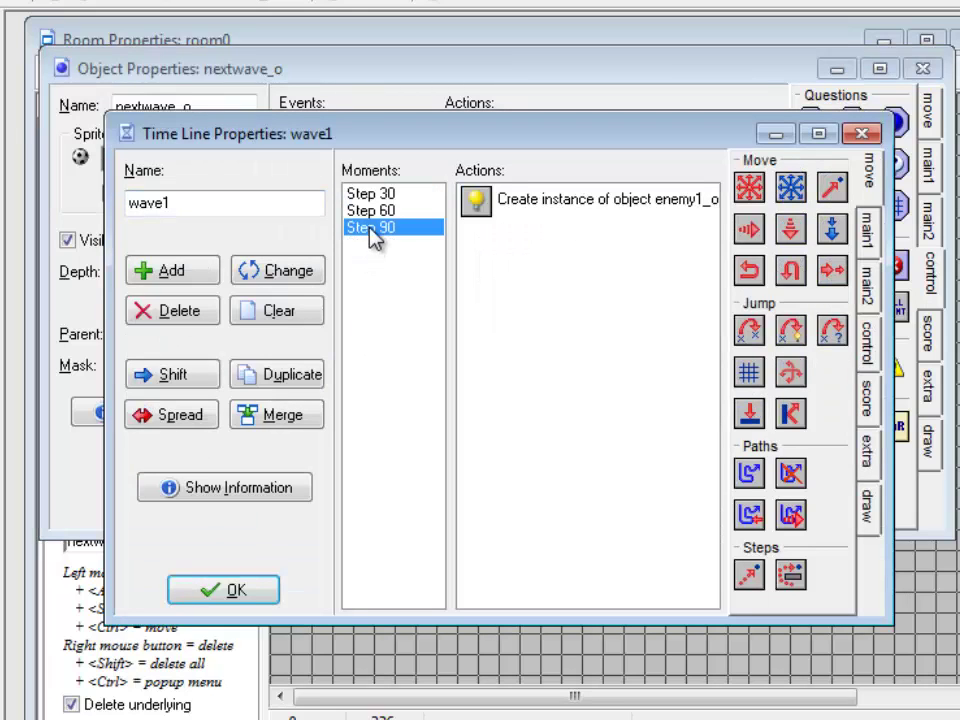
click(866, 340)
drag(749, 491, 620, 420)
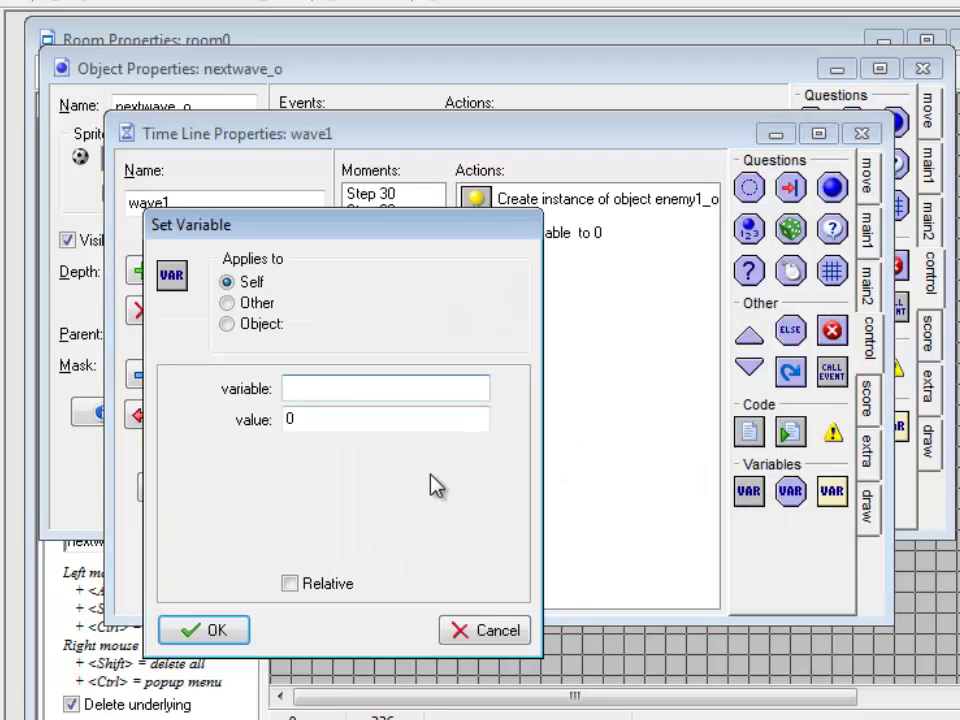
text(sendwave)
key(Tab)
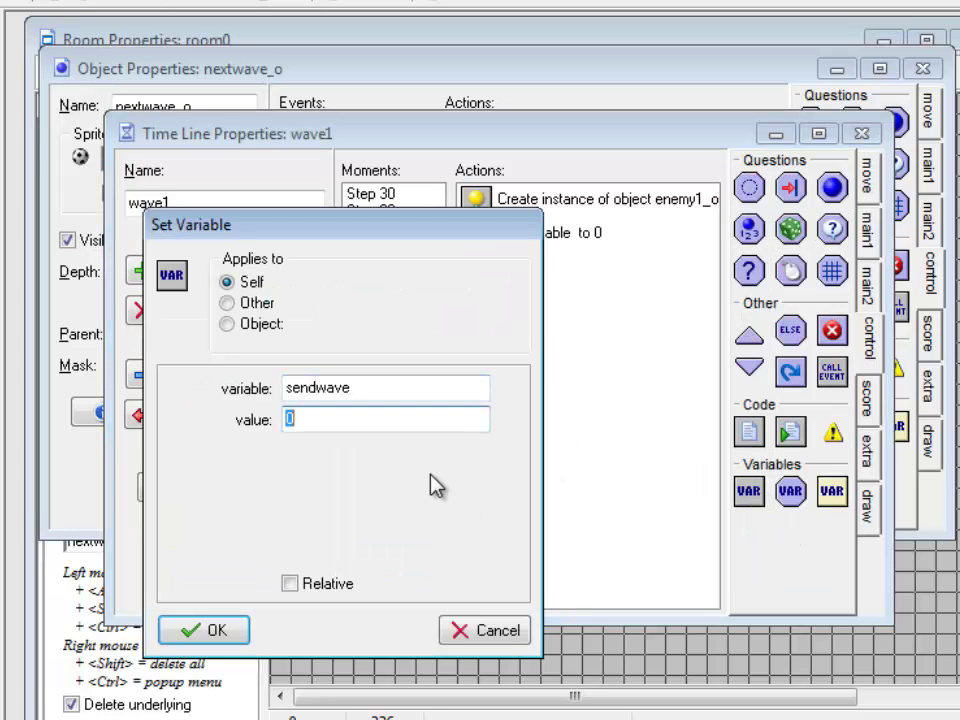
text(1)
click(222, 632)
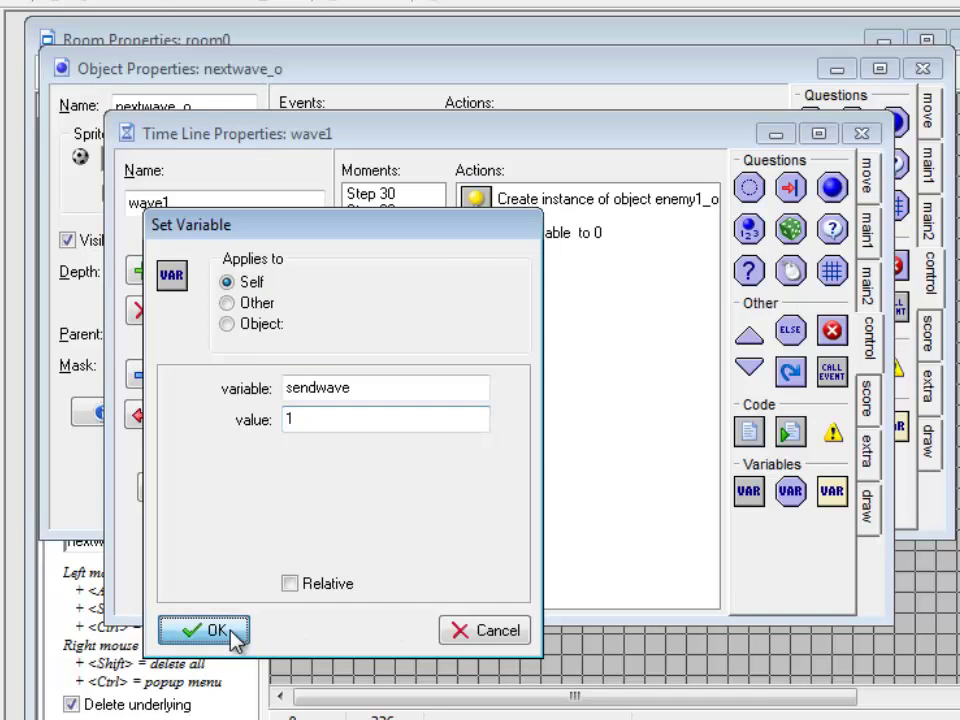
Step: Compare the step 90 actions of wave1 with the Left Pressed actions of nextwave_o and accept the time line
drag(364, 133, 482, 359)
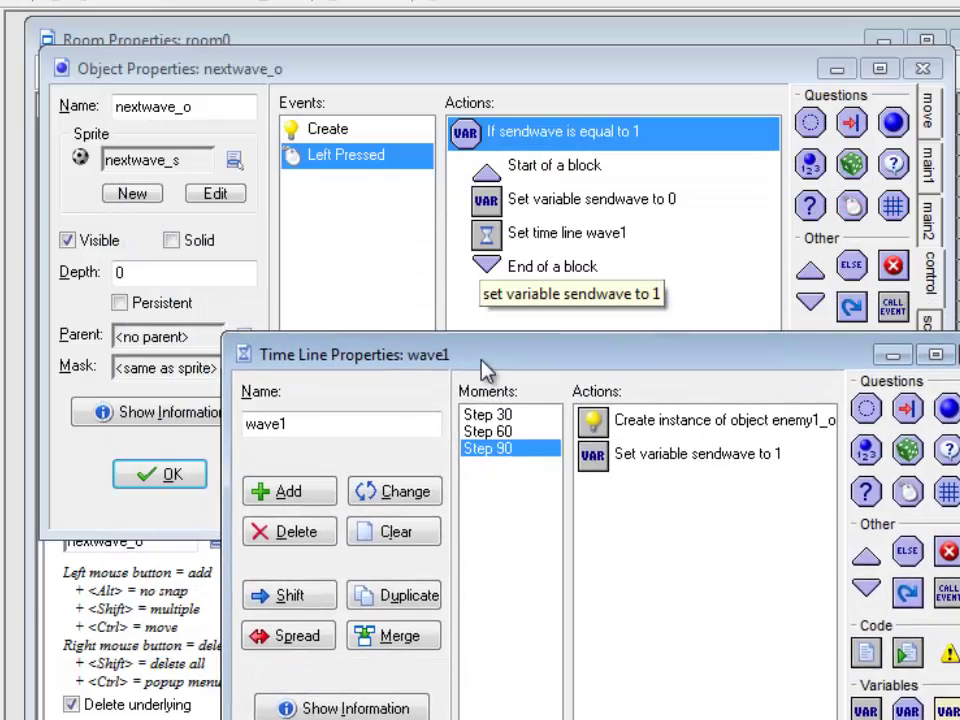
click(755, 460)
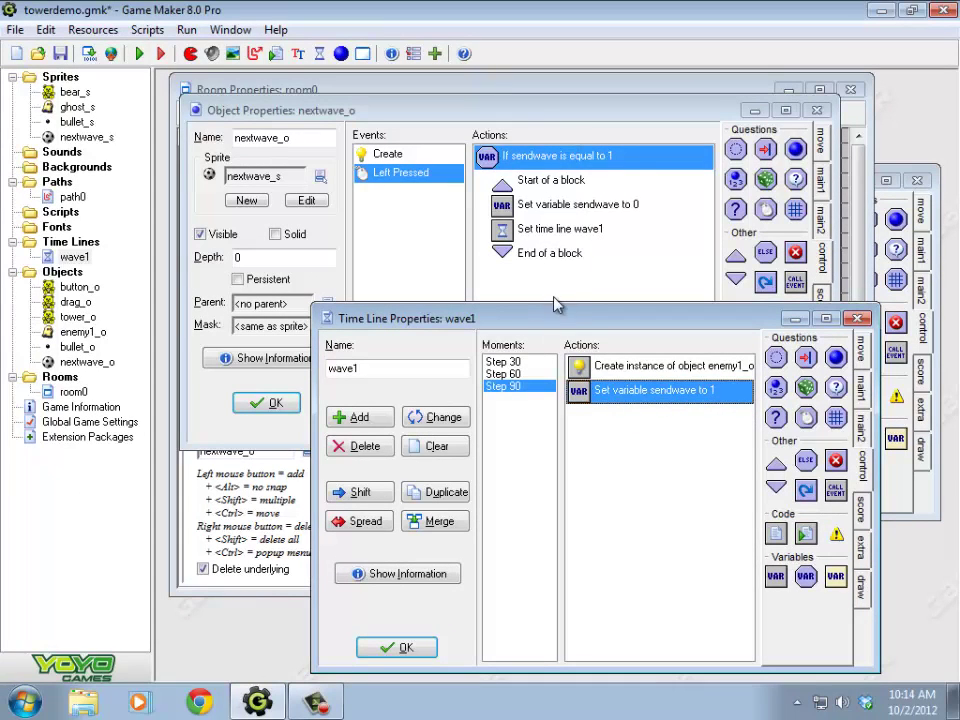
click(372, 650)
Step: Add a Set Variable action to the Create event of nextwave_o, setting current to 0
click(398, 154)
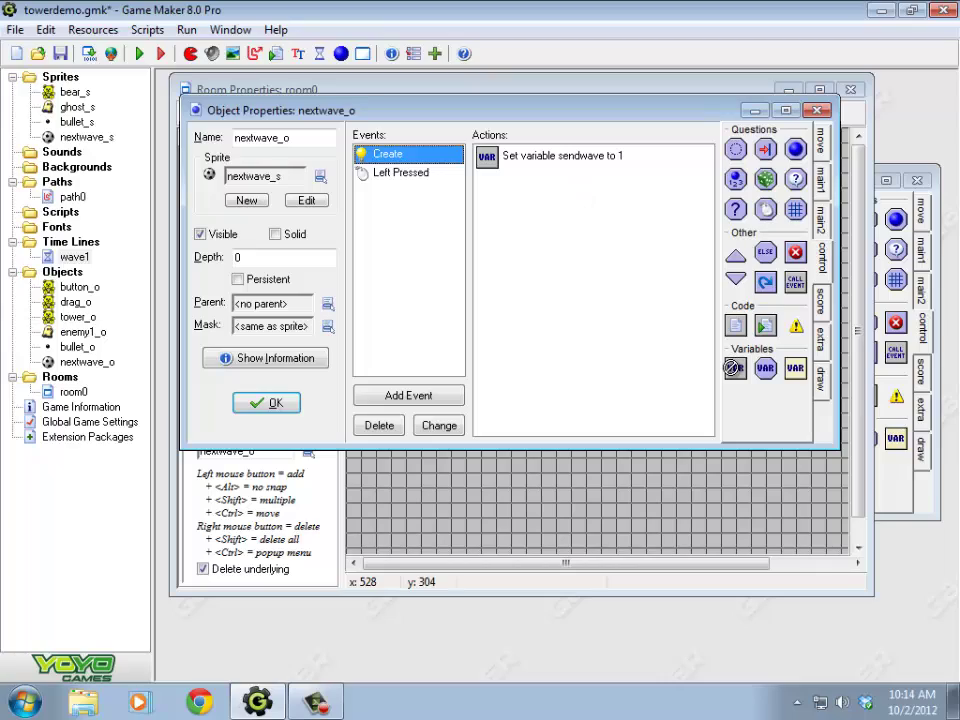
drag(734, 368, 622, 268)
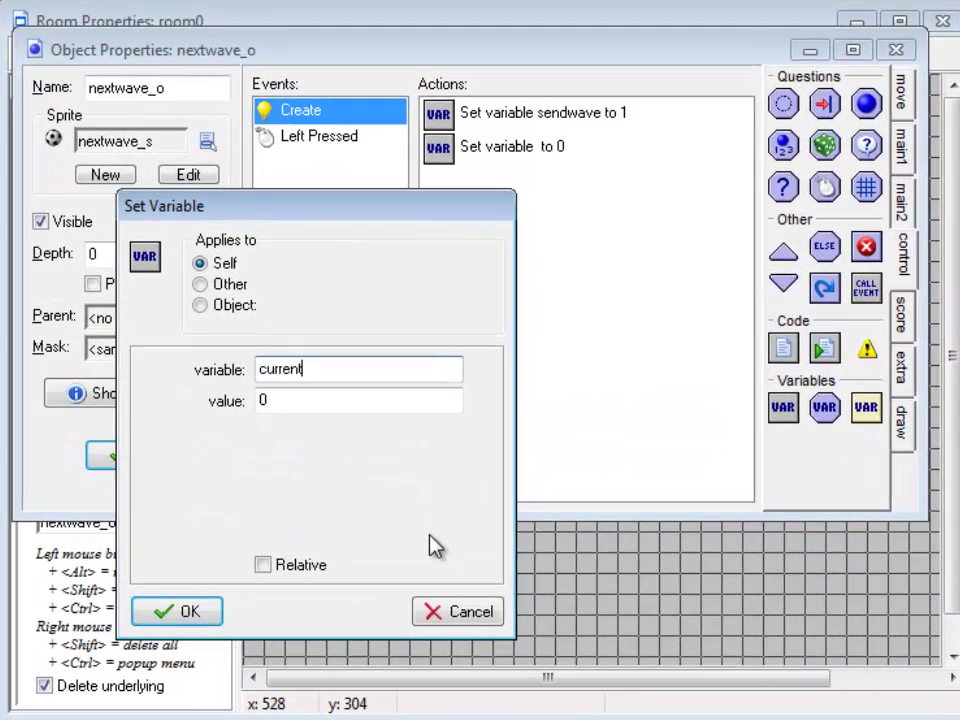
text(current)
key(Tab)
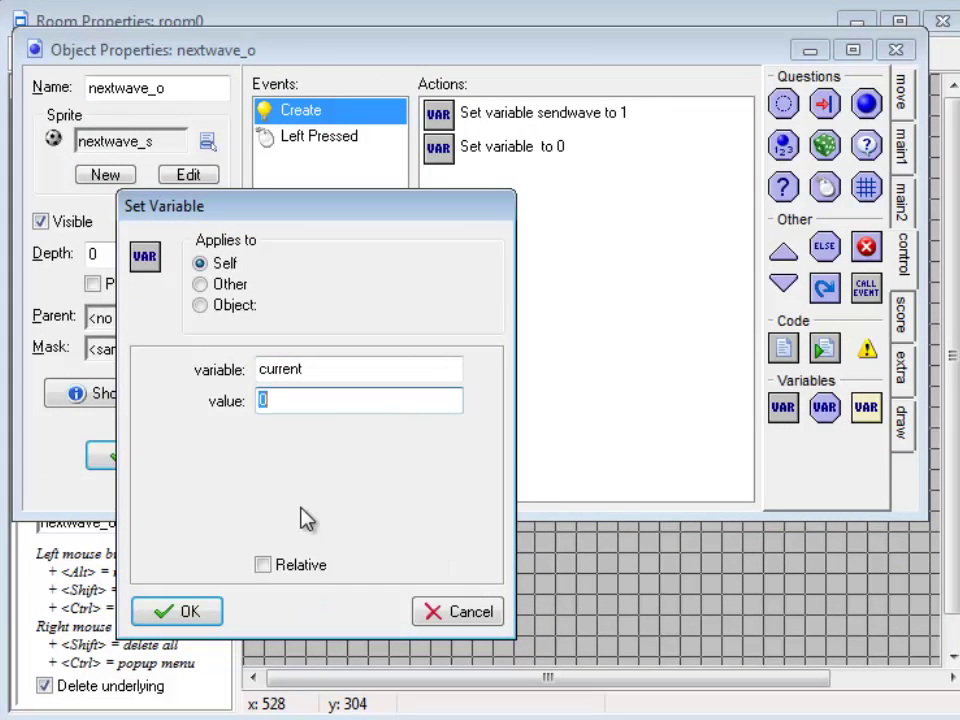
click(196, 608)
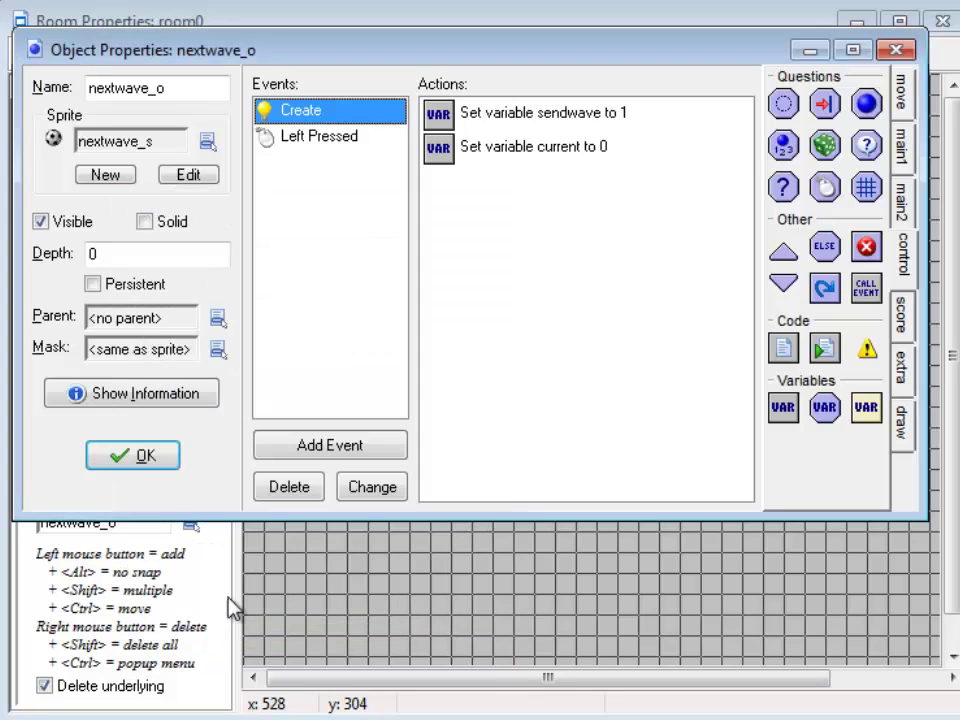
Step: Add a relative Set Variable action increasing current by 1 at the start of the Left Pressed block, before the sendwave action
click(328, 140)
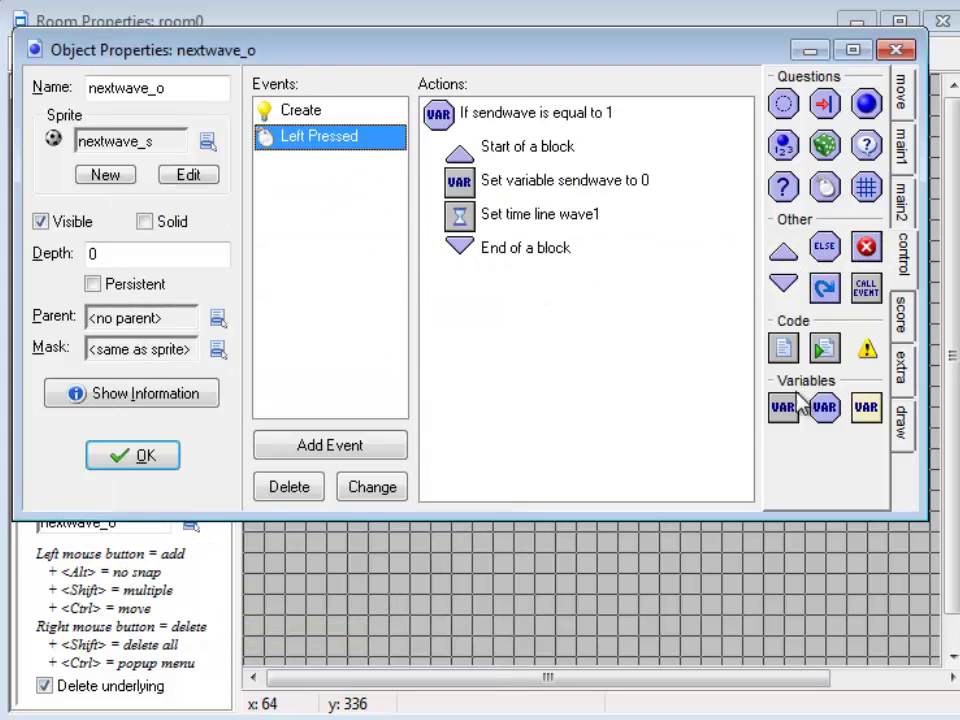
drag(799, 419, 531, 194)
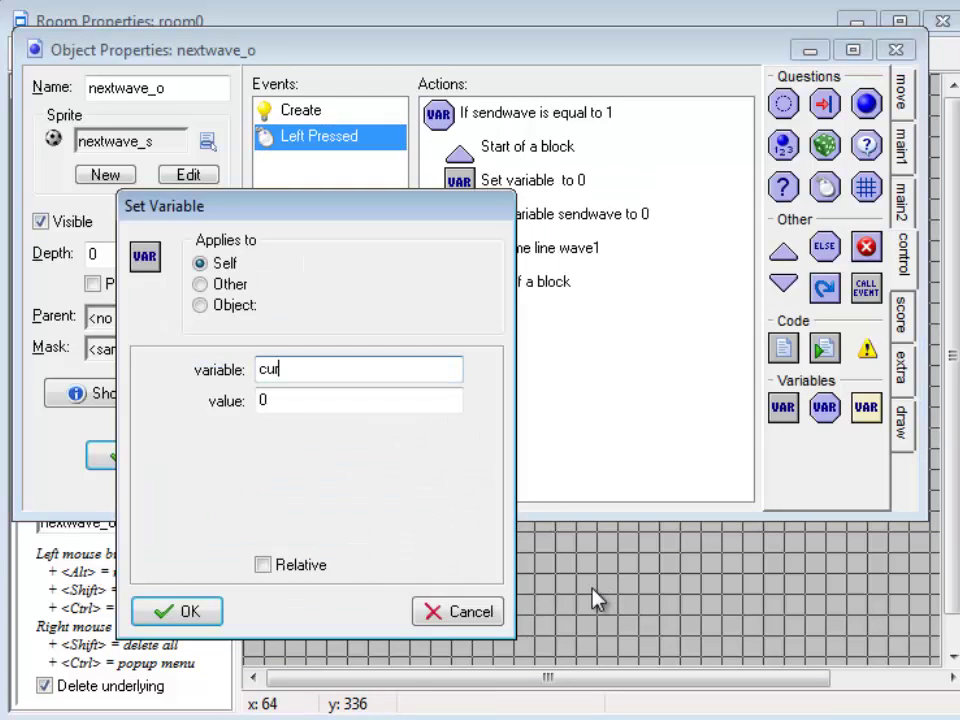
text(current)
key(Tab)
text(1)
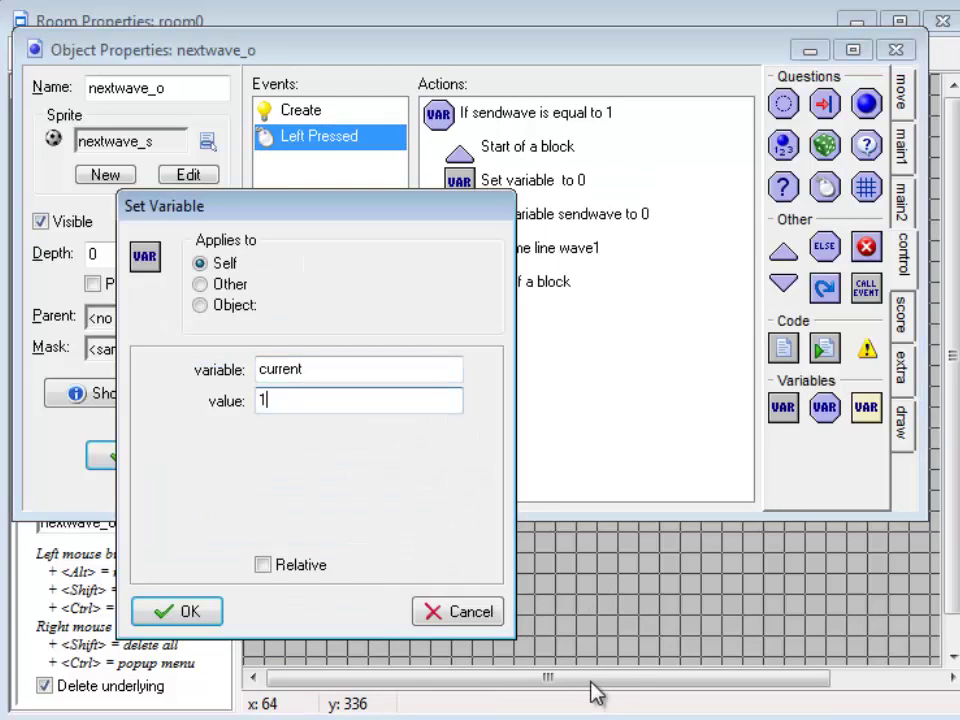
click(305, 566)
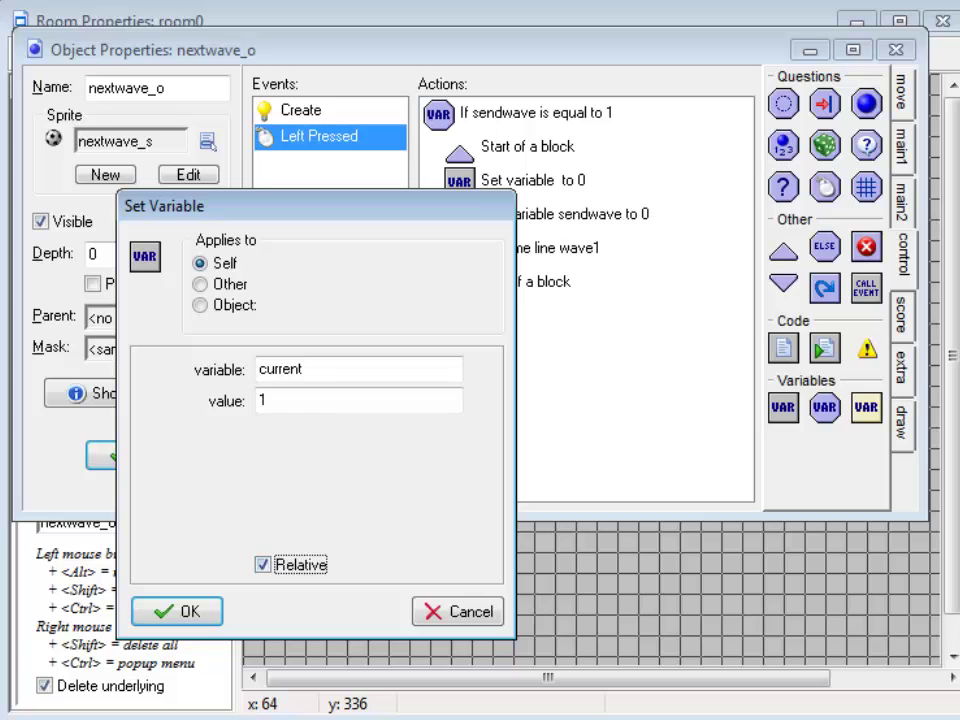
click(222, 622)
Step: Place a test for current equal to 1 before the wave1 time line action in Left Pressed and enclose that action in a block
click(389, 113)
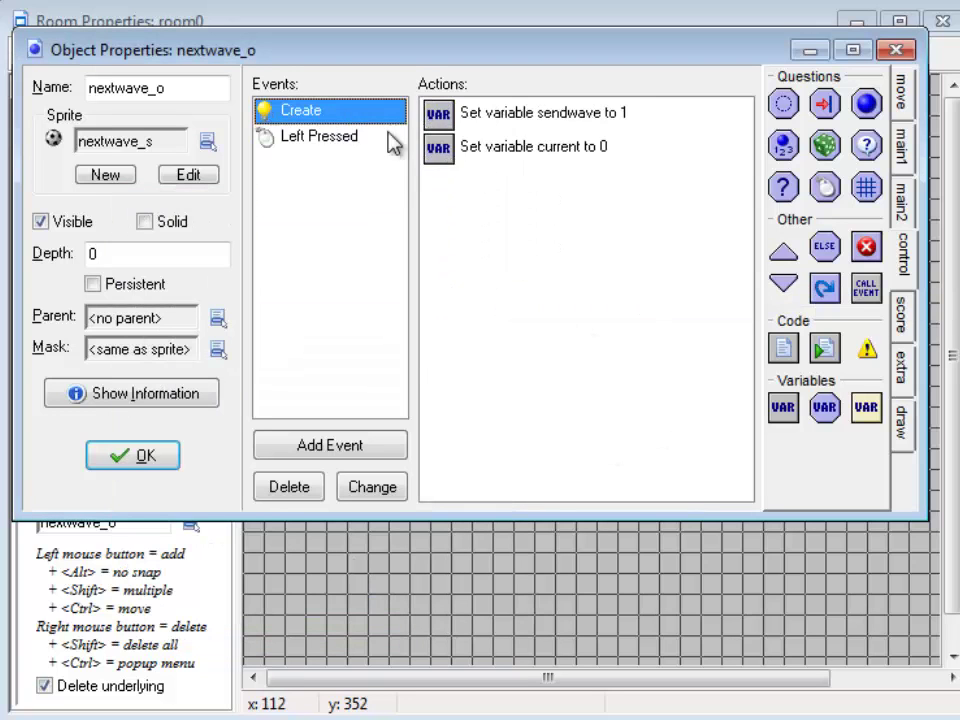
click(580, 152)
click(330, 138)
click(564, 184)
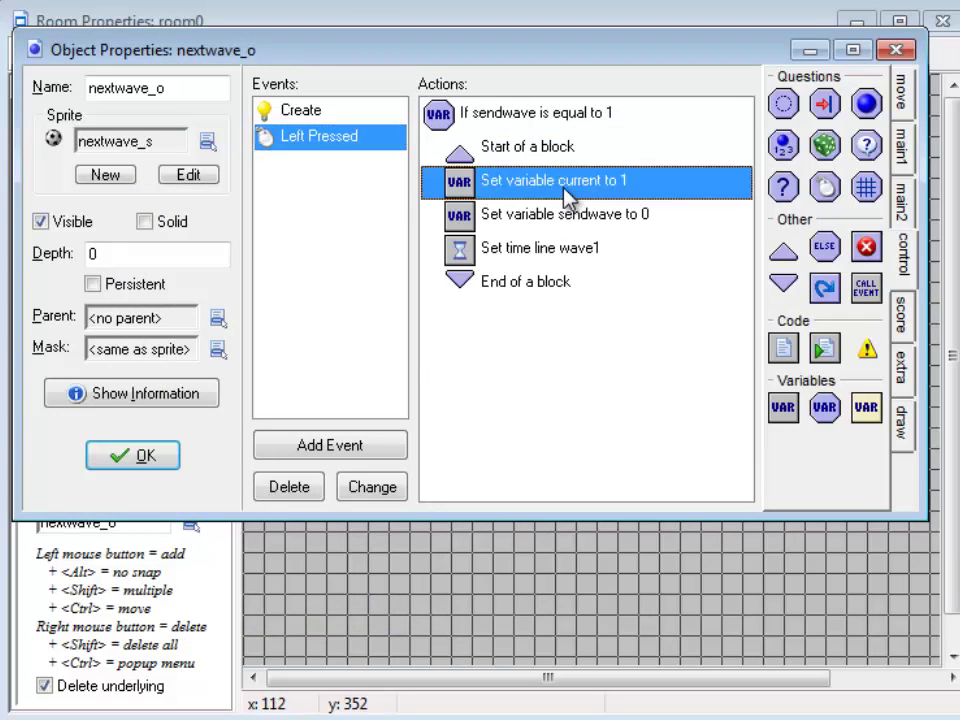
drag(825, 408, 589, 224)
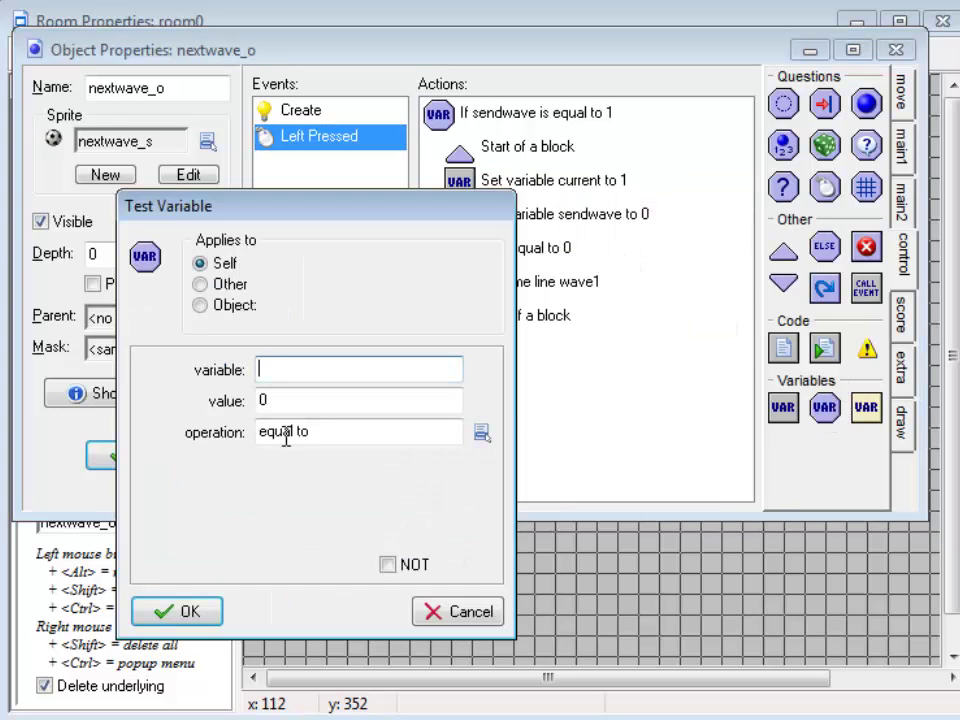
text(current)
key(Tab)
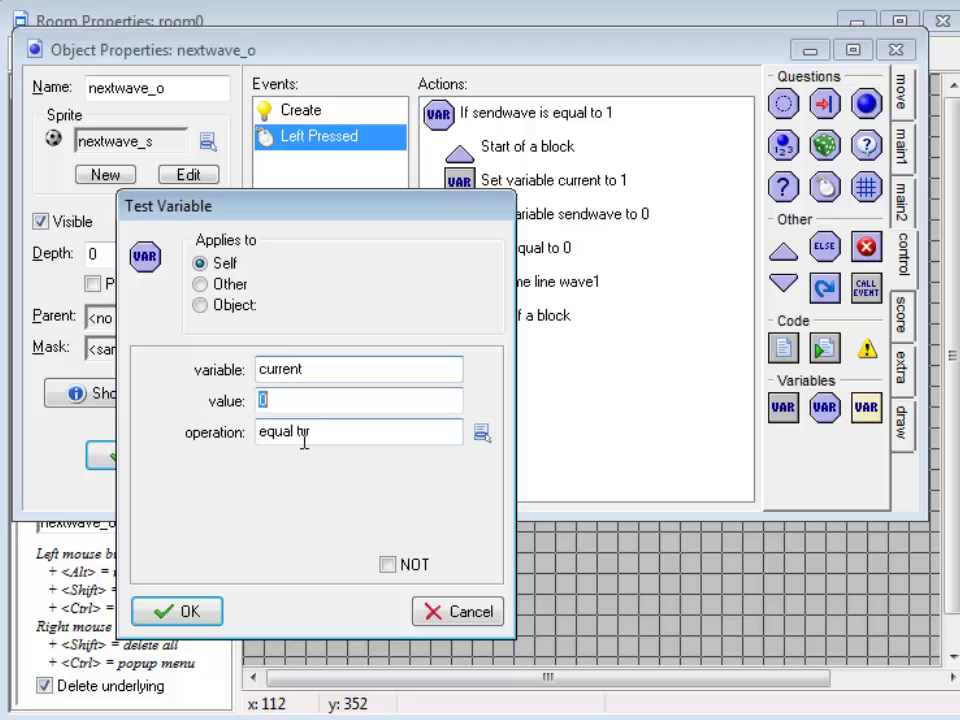
text(1)
key(Return)
drag(783, 251, 551, 281)
drag(783, 284, 680, 352)
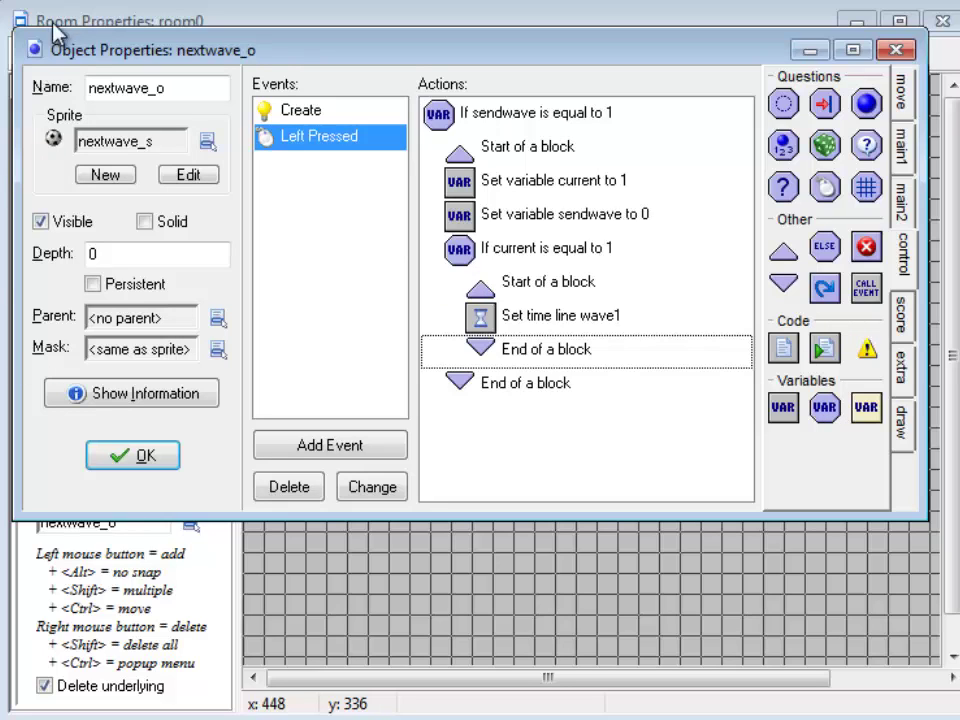
Step: Create a new time line named wave2 and add a moment at step 15
key(ctrl+shift+t)
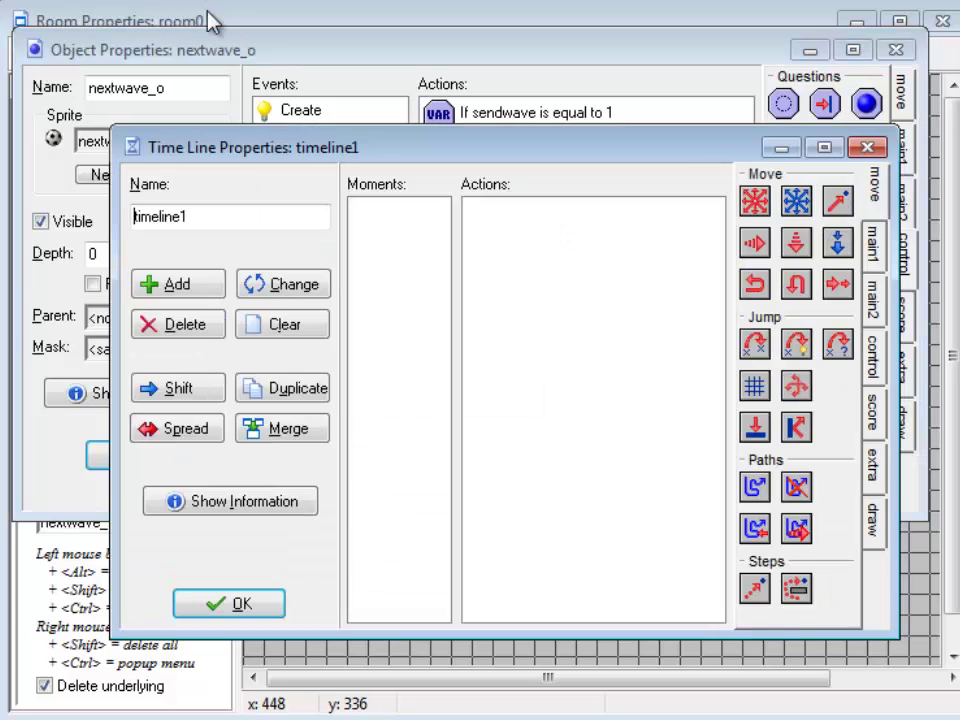
double_click(230, 217)
text(wave2)
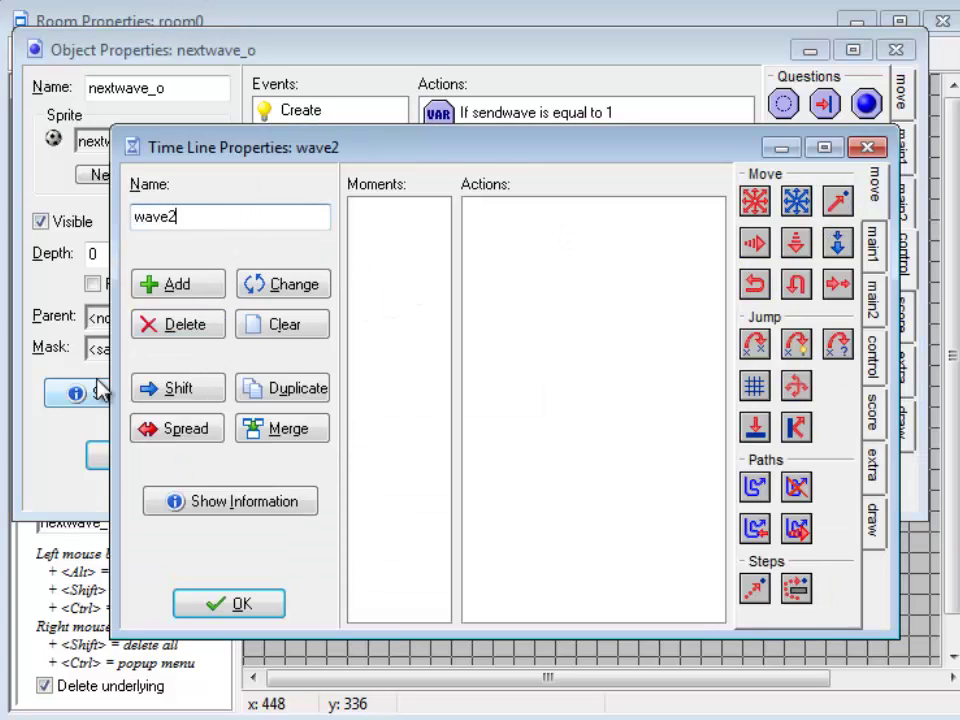
click(186, 292)
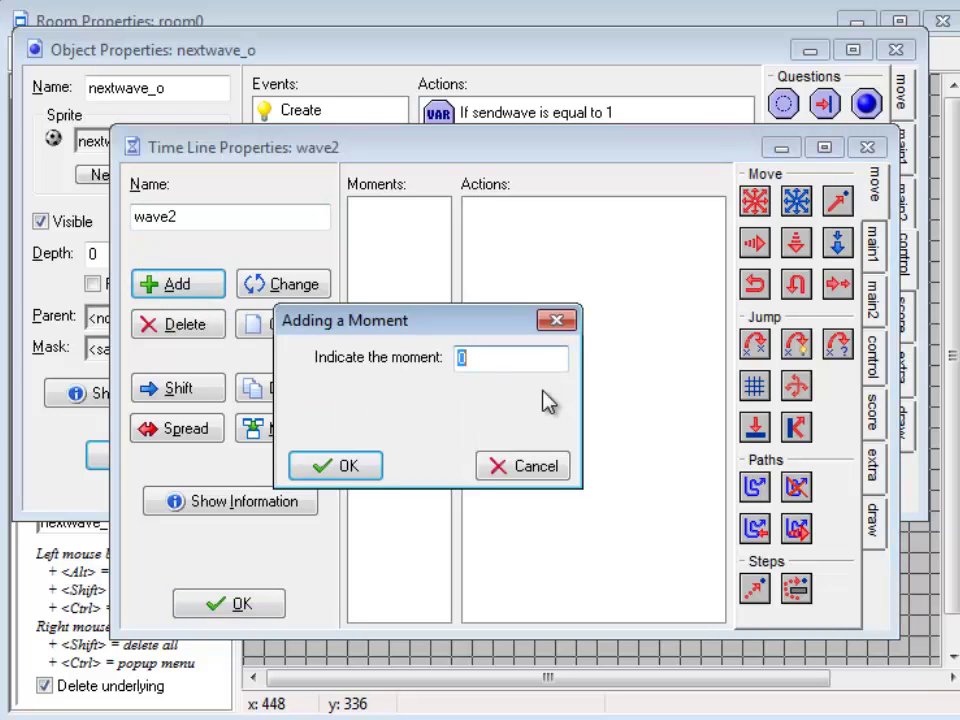
text(15)
key(Return)
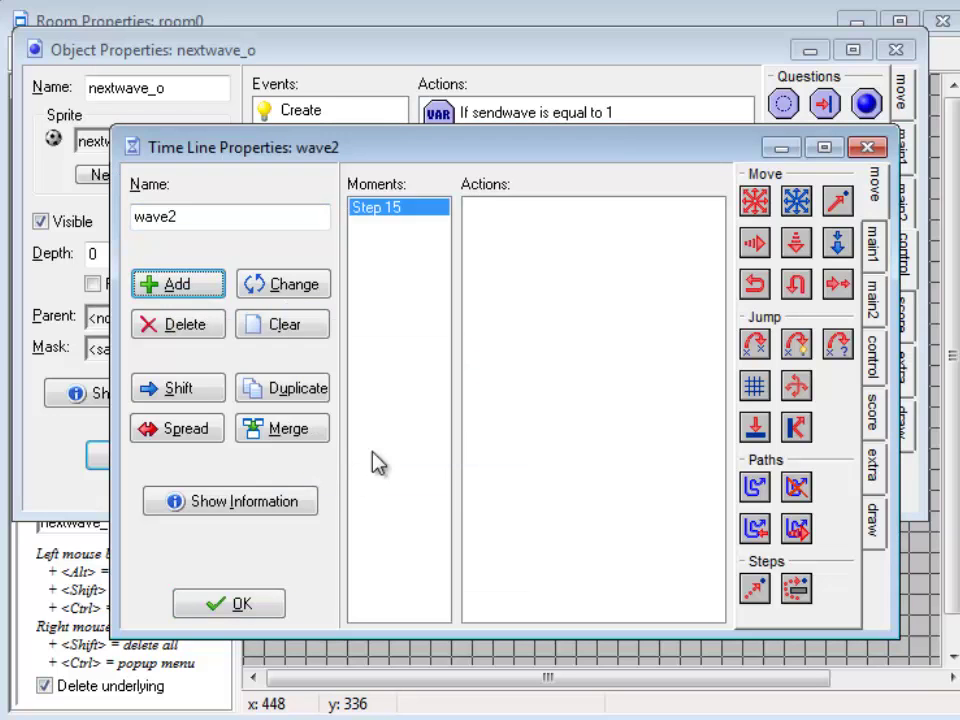
Step: Add a Create Instance action for enemy1_o to step 15 of wave2
click(873, 240)
drag(767, 200, 560, 240)
click(395, 374)
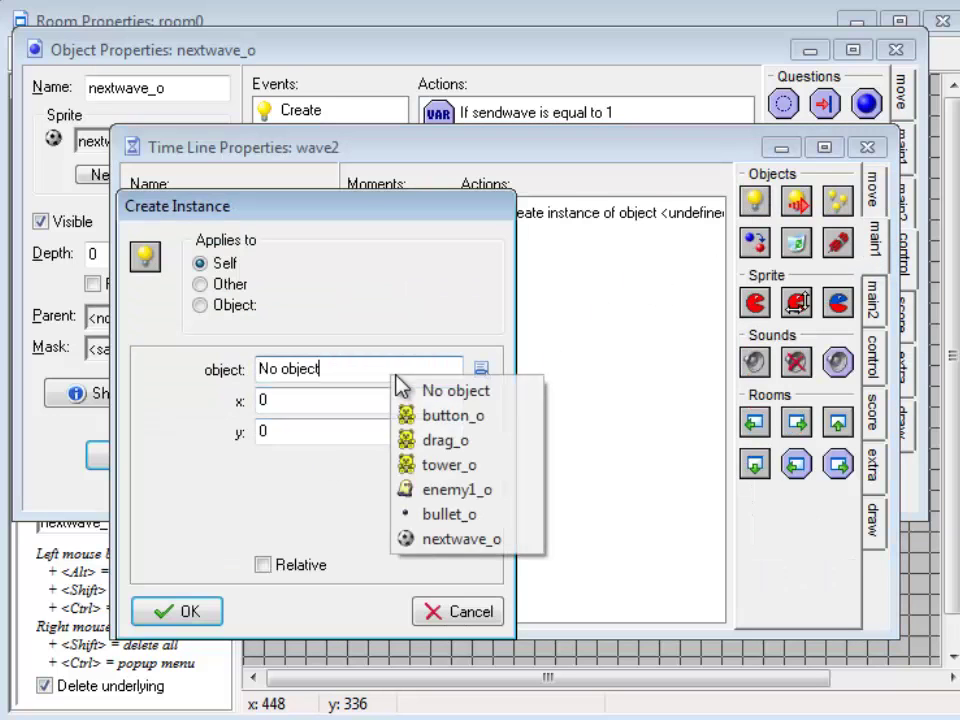
click(458, 489)
click(212, 607)
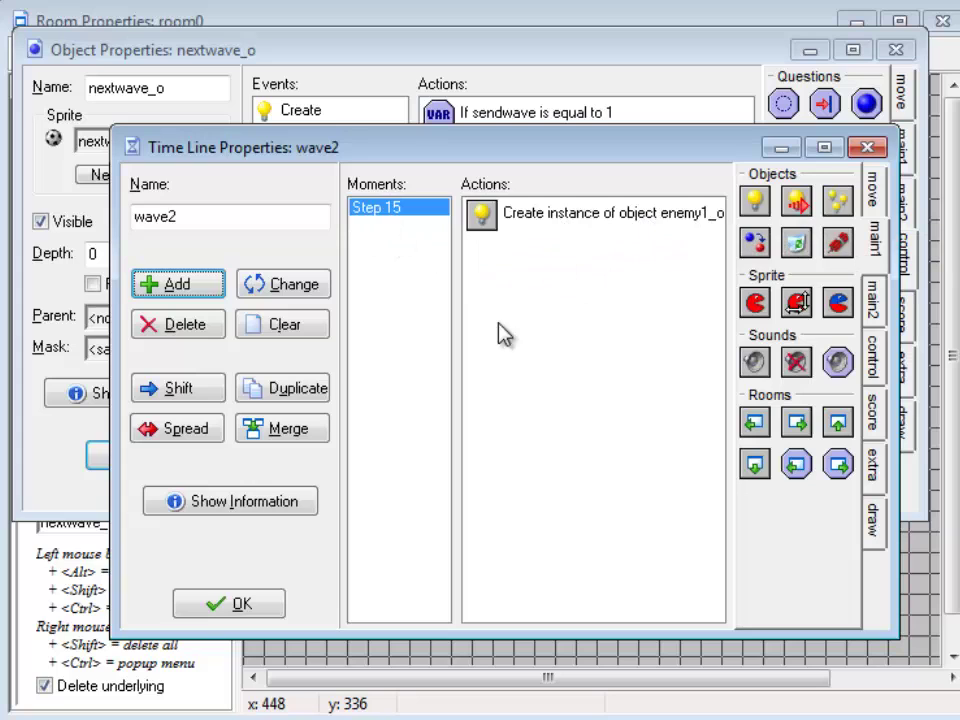
Step: Duplicate moment 15 of wave2 to moment 30 and check the copied Create Instance action
click(303, 392)
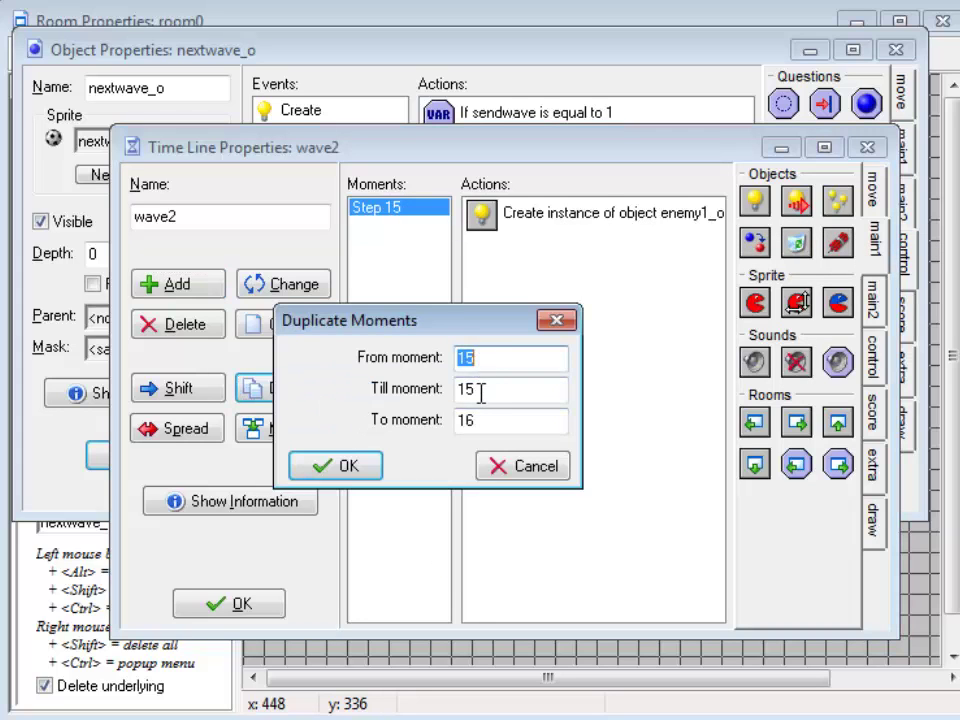
drag(499, 428, 372, 468)
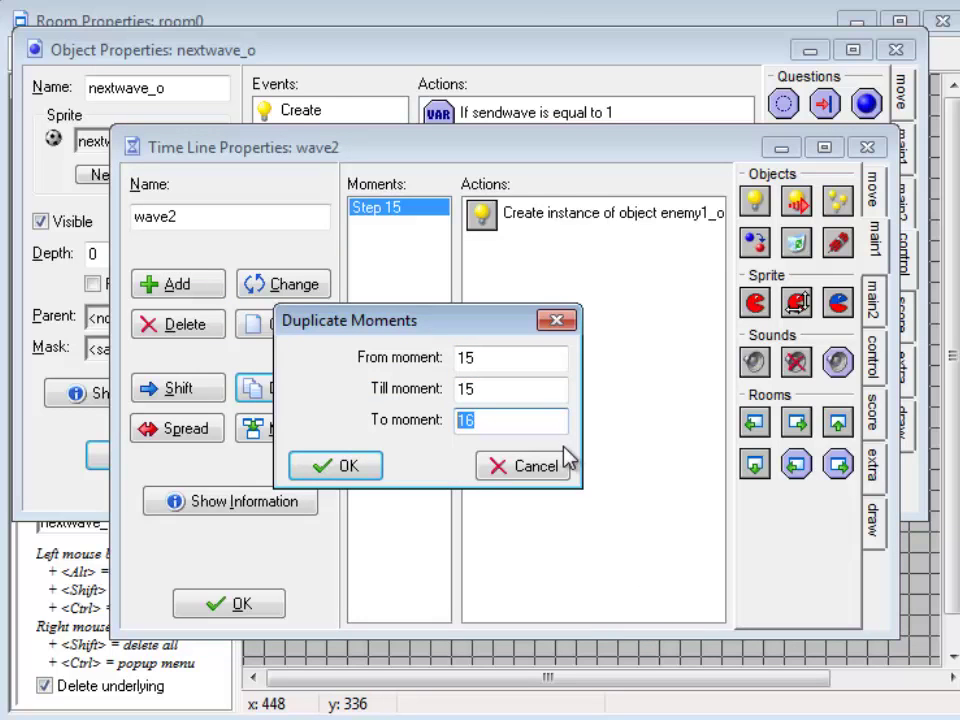
text(30)
click(336, 465)
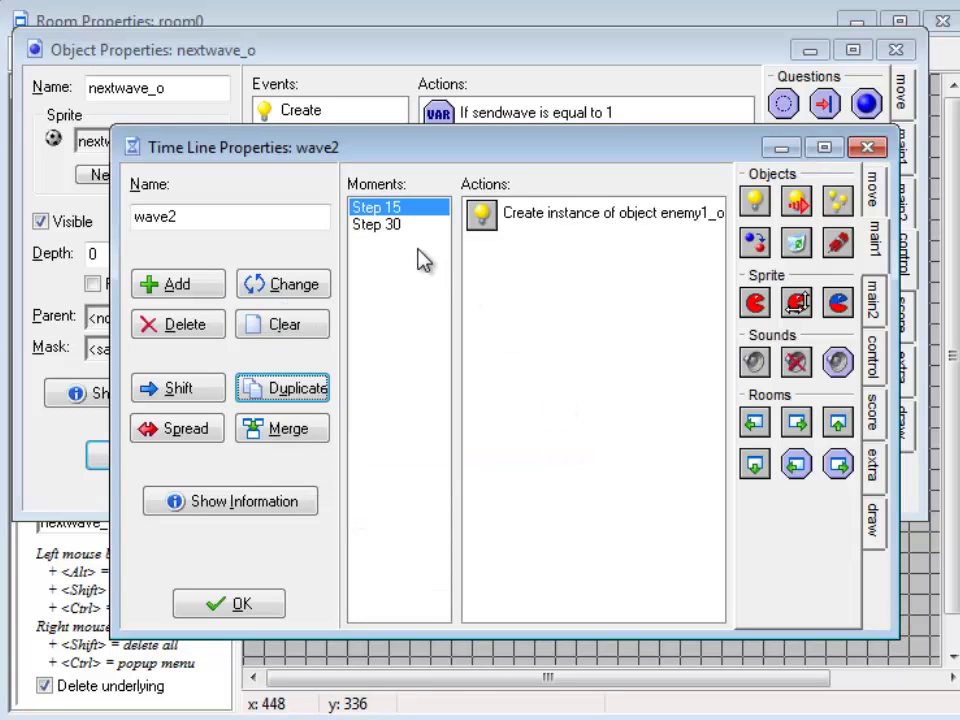
click(392, 226)
double_click(563, 222)
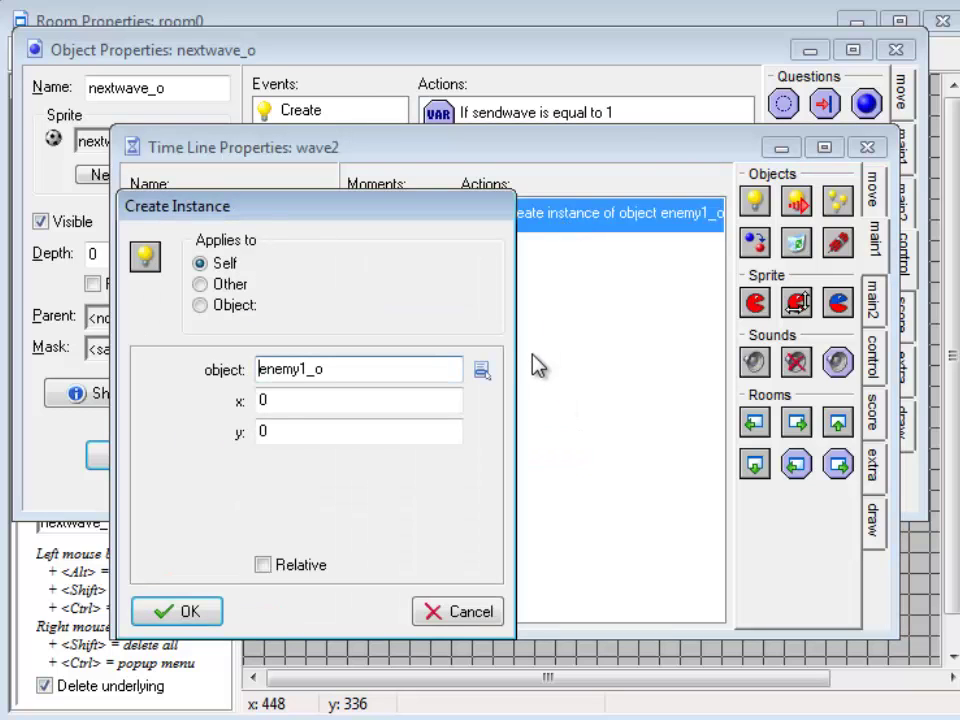
click(200, 611)
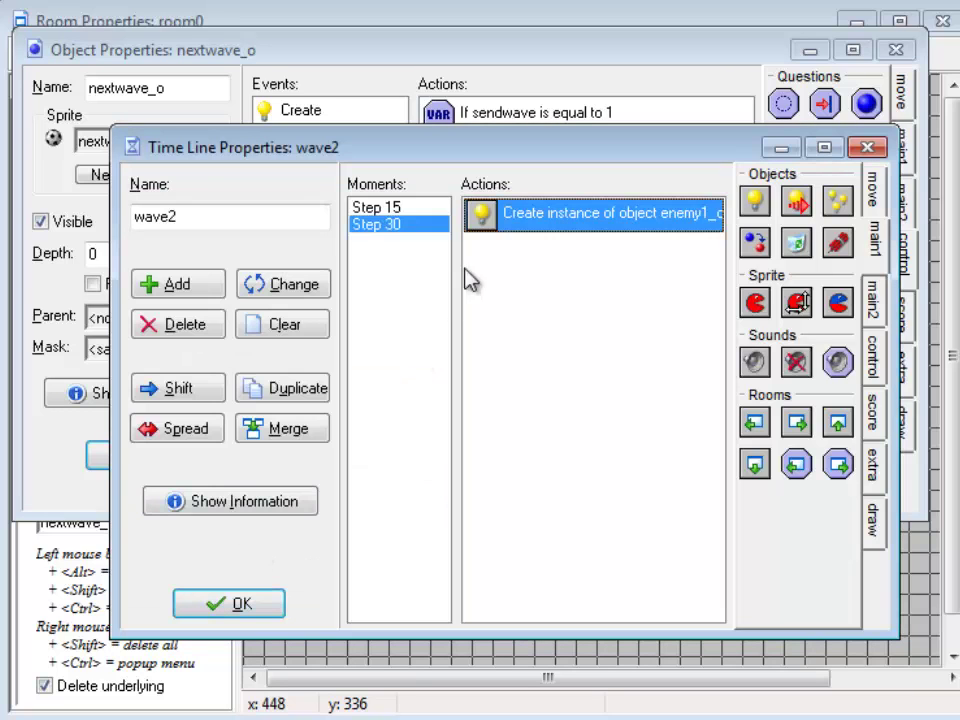
Step: Duplicate moment 30 of wave2 to moments 45 and 60
click(318, 389)
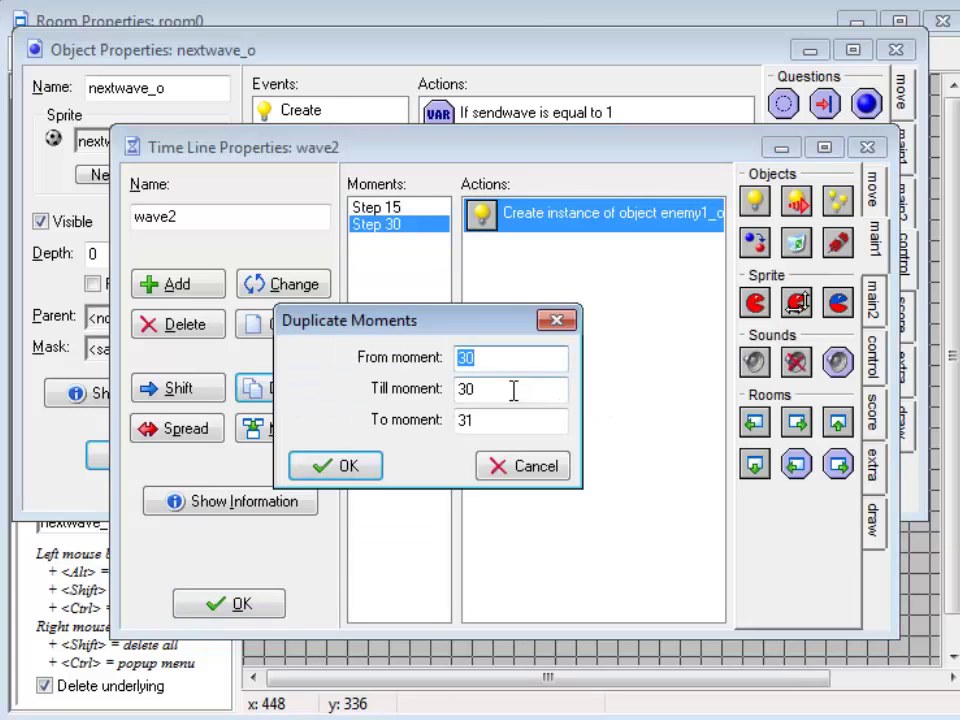
double_click(495, 427)
text(45)
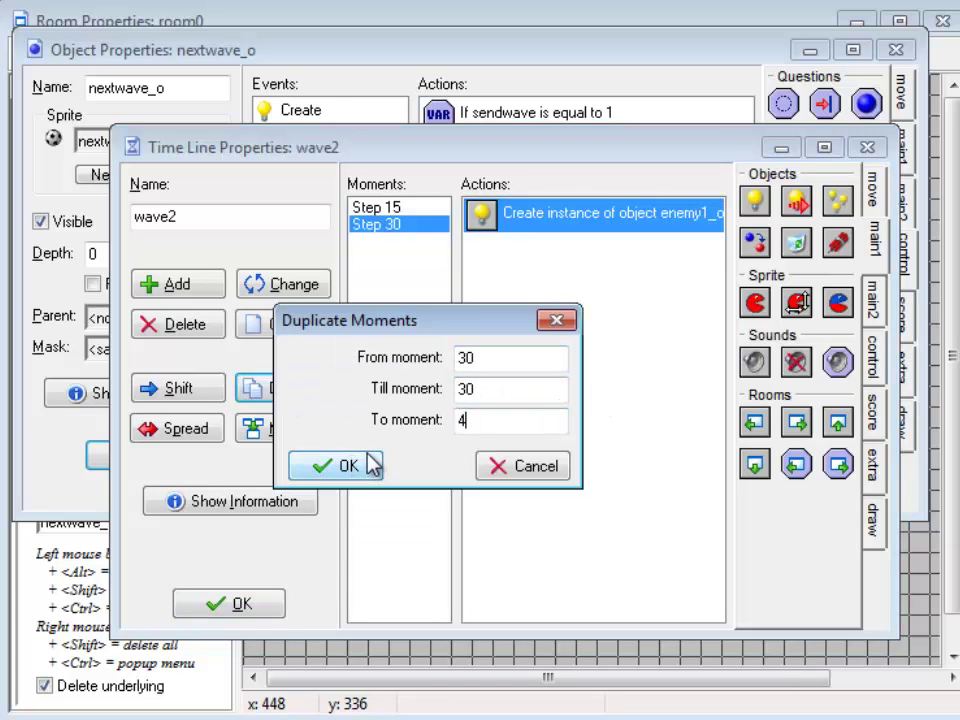
click(340, 466)
click(300, 388)
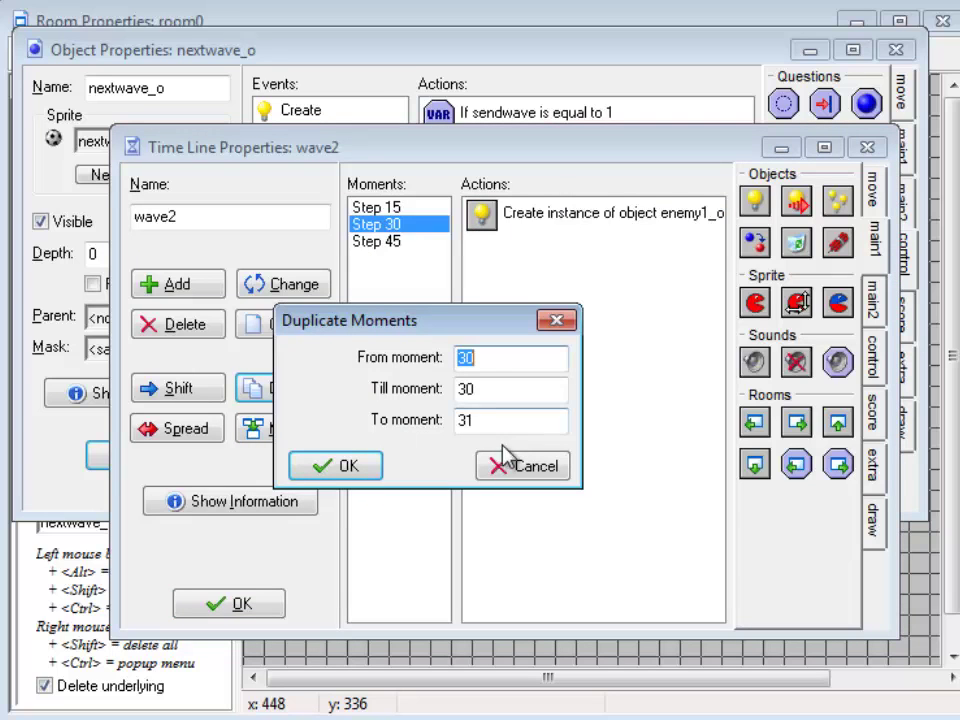
drag(490, 421, 378, 435)
text(60)
click(368, 465)
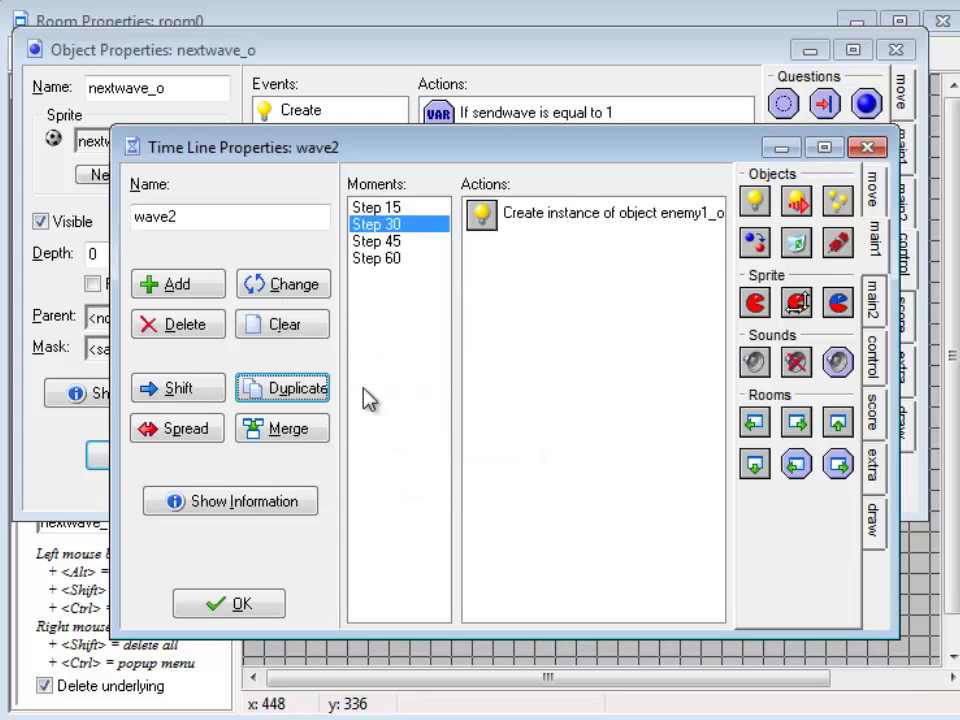
Step: Duplicate moment 30 of wave2 to moment 75 and accept the time line
click(318, 389)
double_click(501, 422)
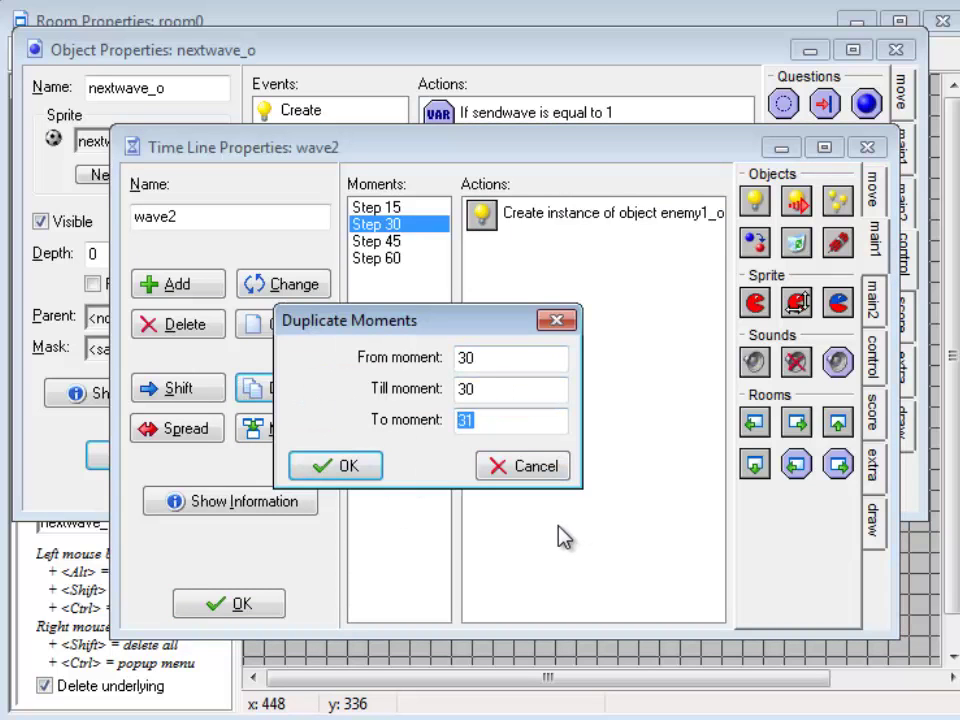
text(75)
click(366, 470)
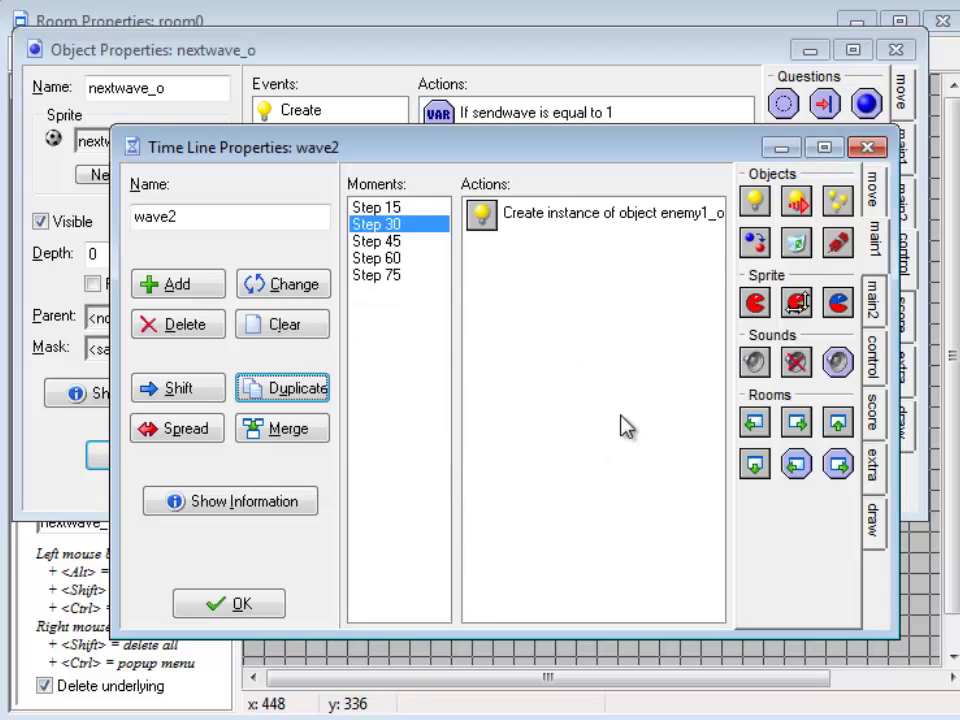
click(405, 260)
click(405, 276)
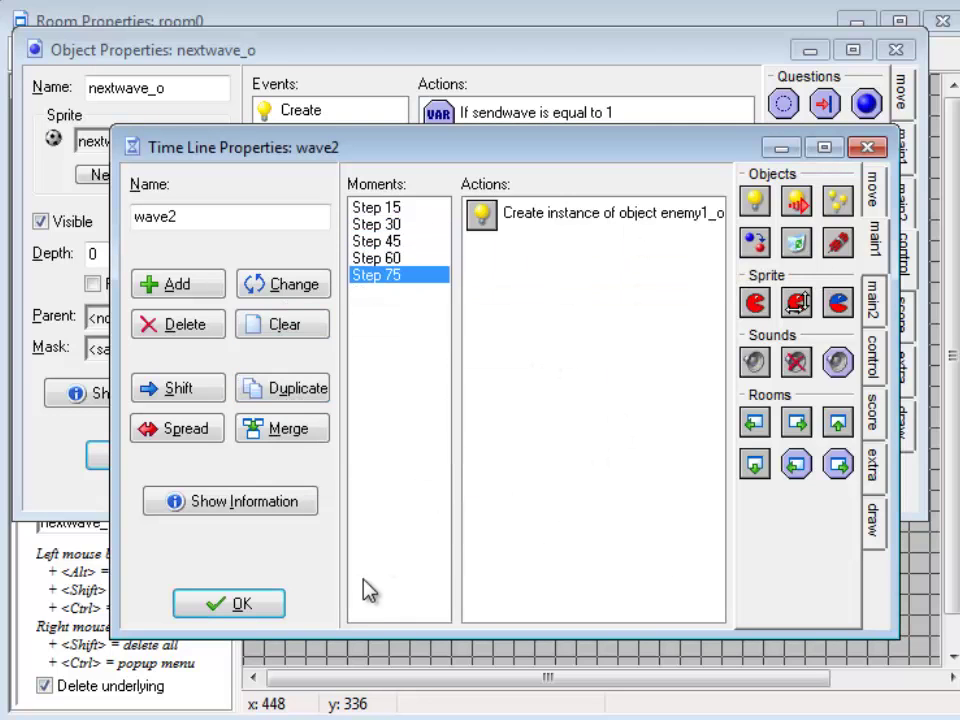
click(212, 612)
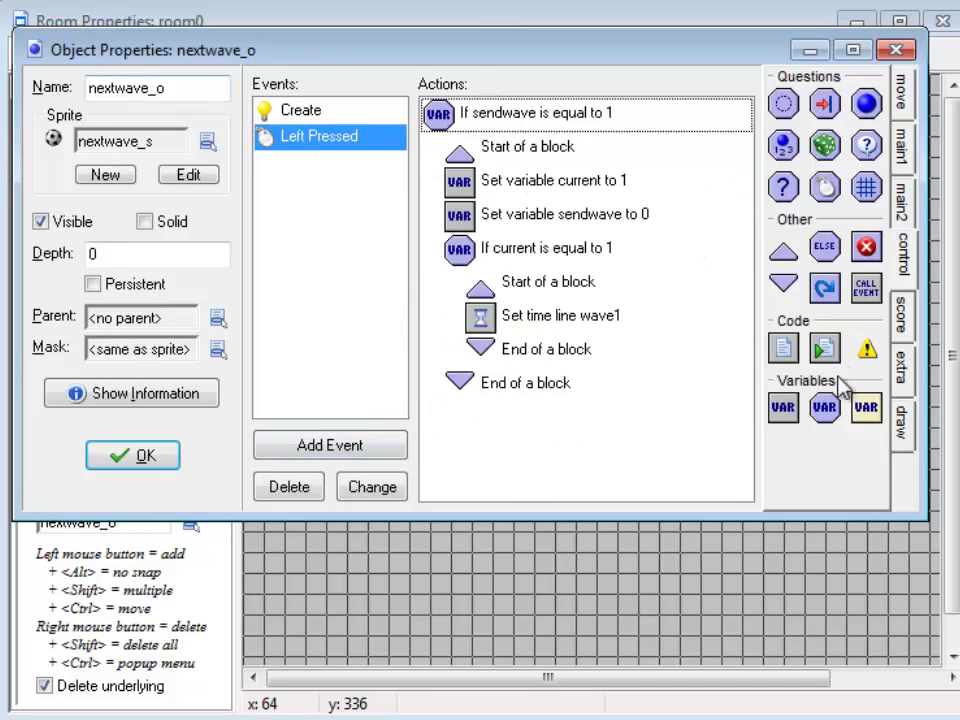
Step: Add a Test Variable check for current equal to 2 before the final block end in nextwave_o's Left Pressed event
drag(826, 405, 549, 390)
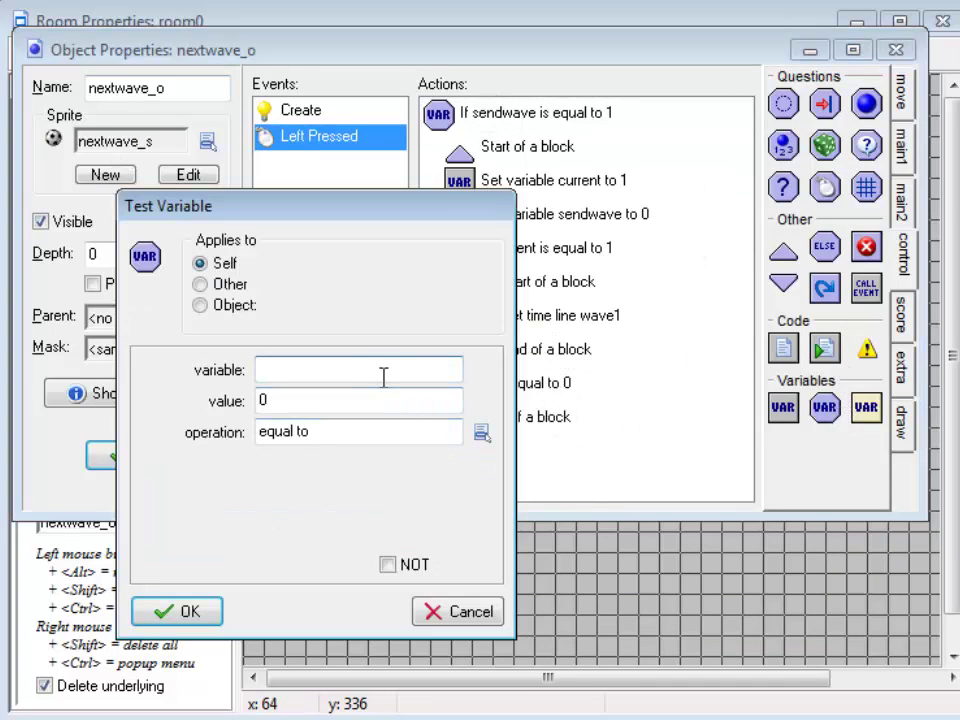
text(current)
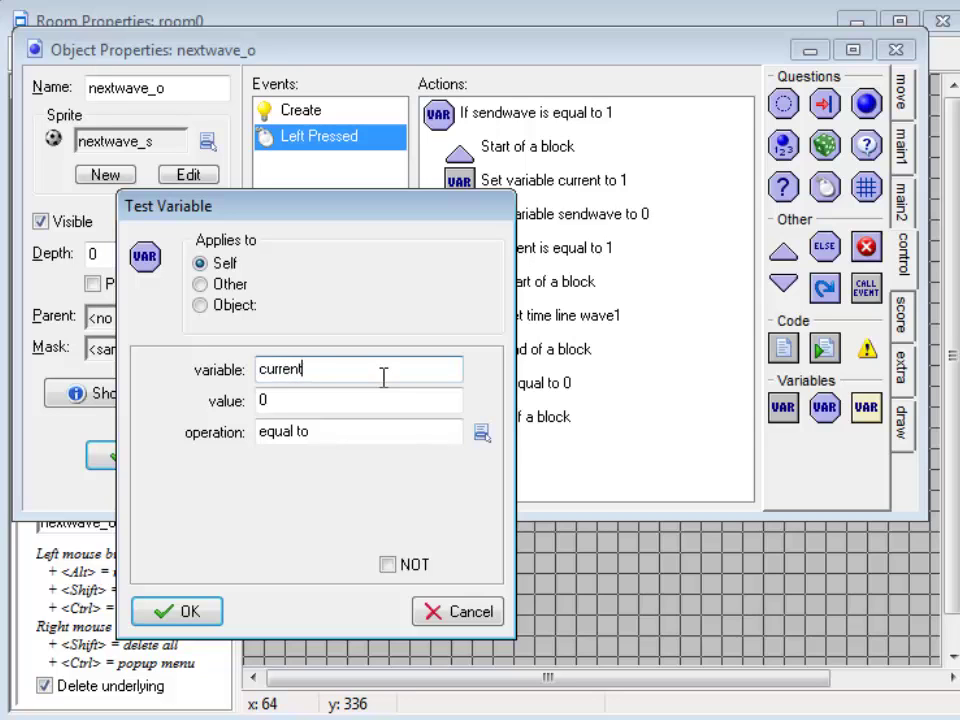
key(Tab)
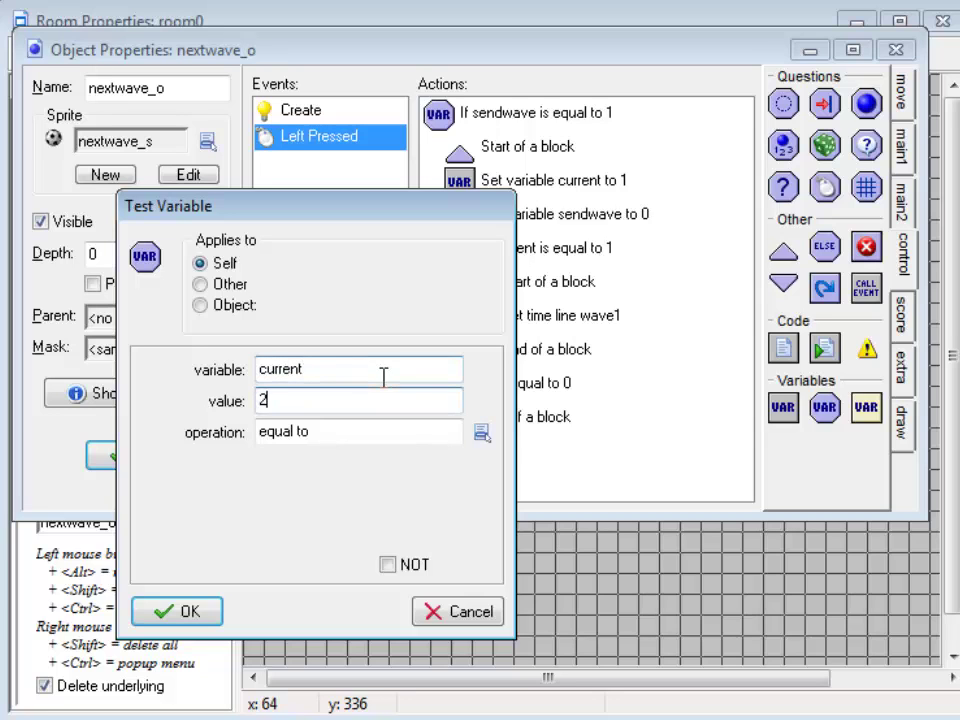
text(2)
key(Return)
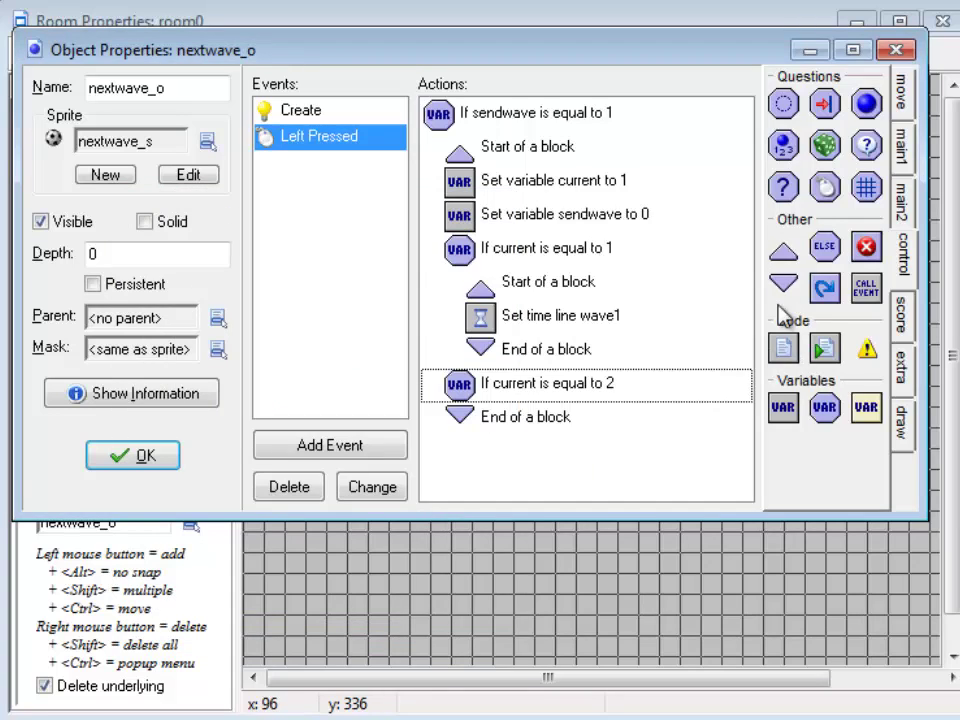
Step: Add a block under the current equals 2 check with a Set Time Line action for wave2 inside it
drag(783, 251, 541, 424)
drag(482, 424, 503, 484)
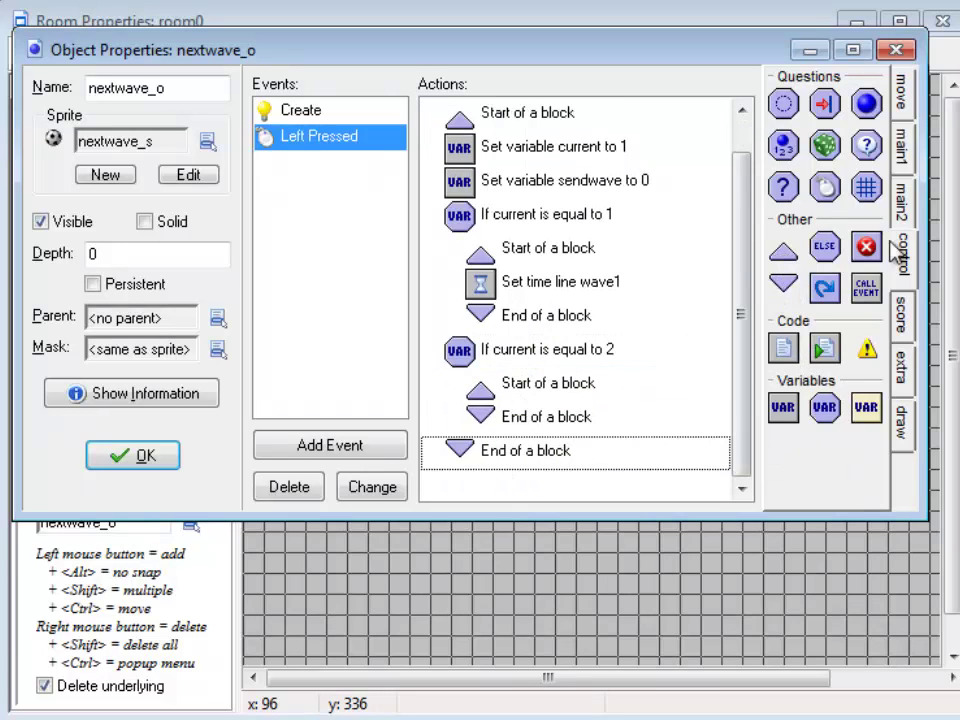
drag(787, 162, 540, 414)
click(482, 370)
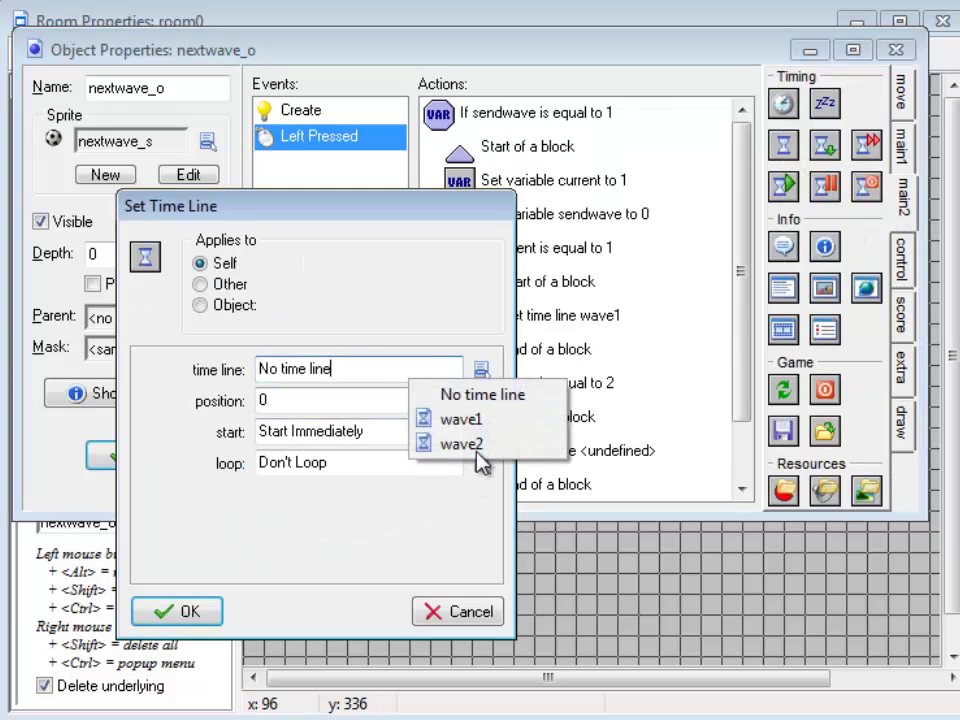
click(478, 452)
click(190, 615)
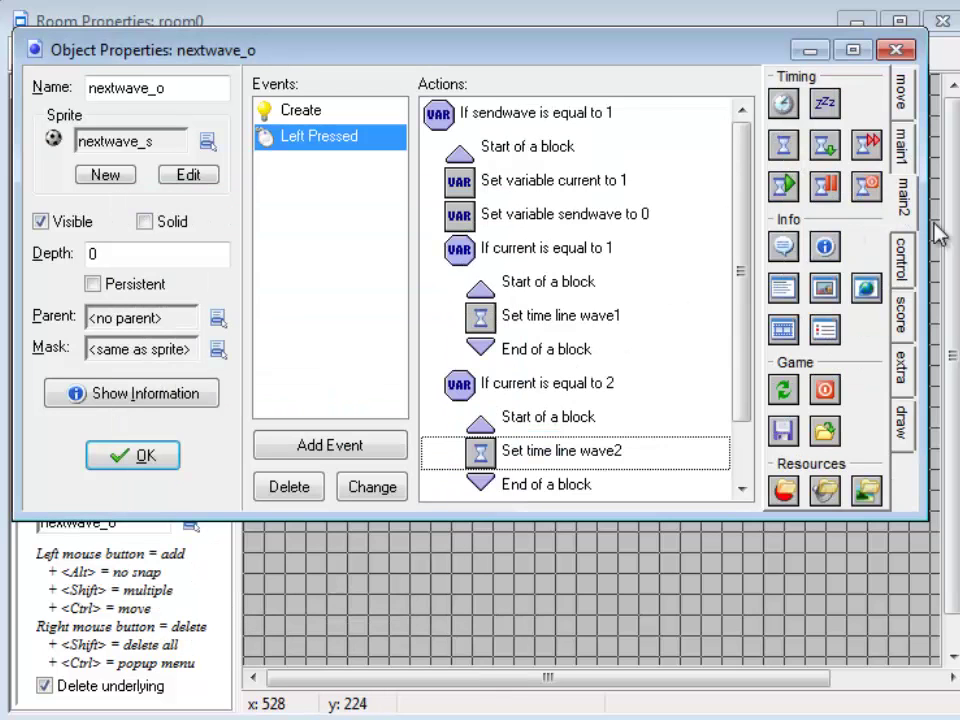
Step: Enlarge the nextwave_o properties and examine its Left Pressed actions, including the Set Variable settings for current and sendwave
click(852, 49)
click(455, 43)
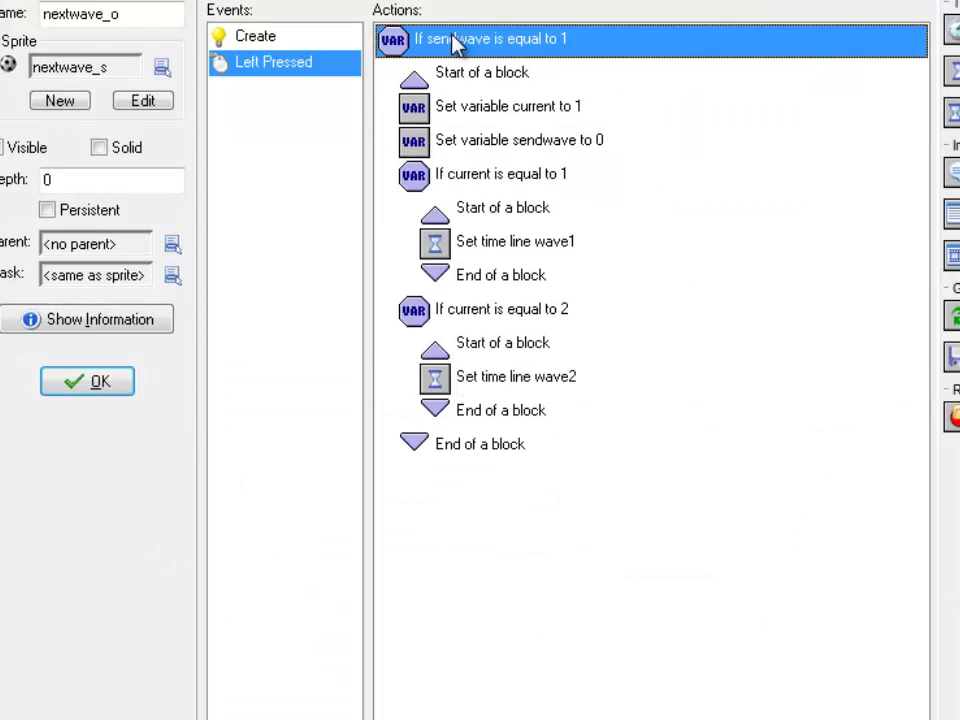
click(460, 110)
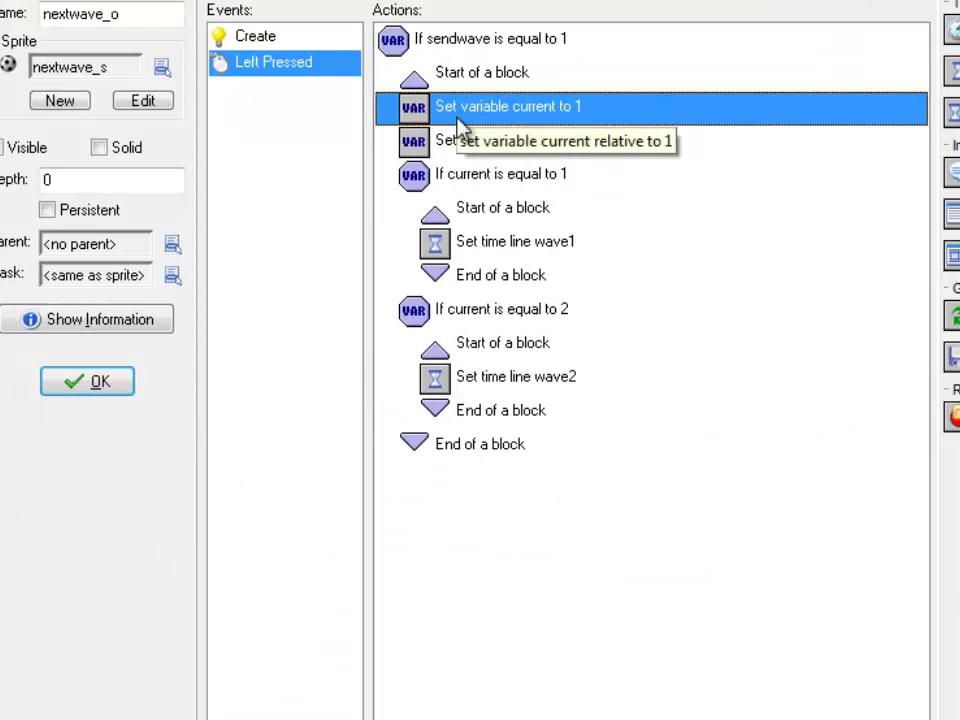
double_click(493, 118)
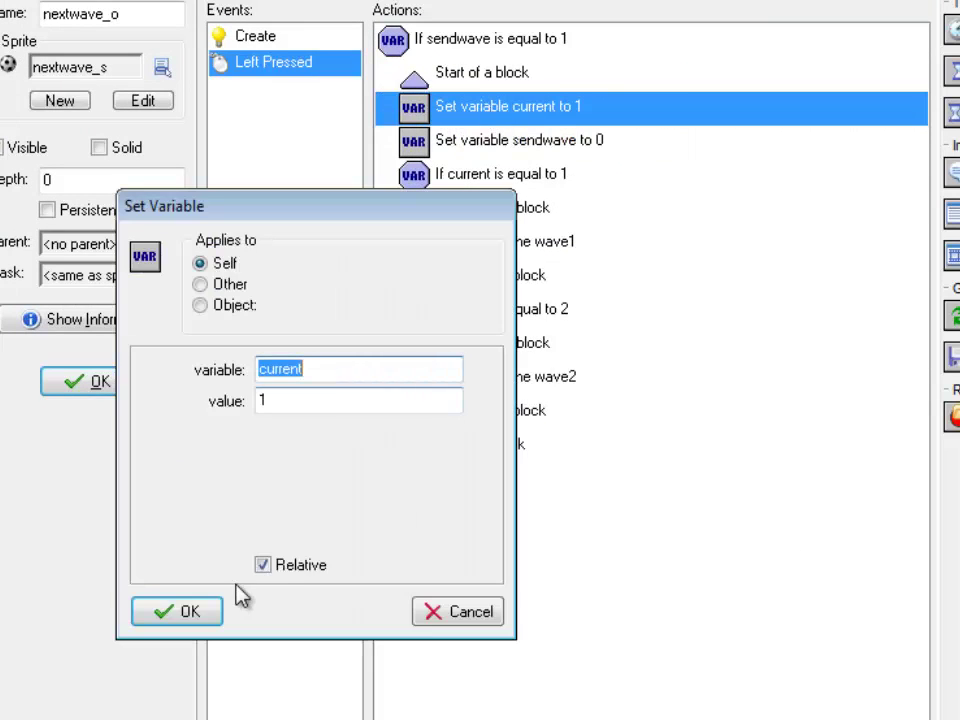
click(190, 612)
double_click(515, 142)
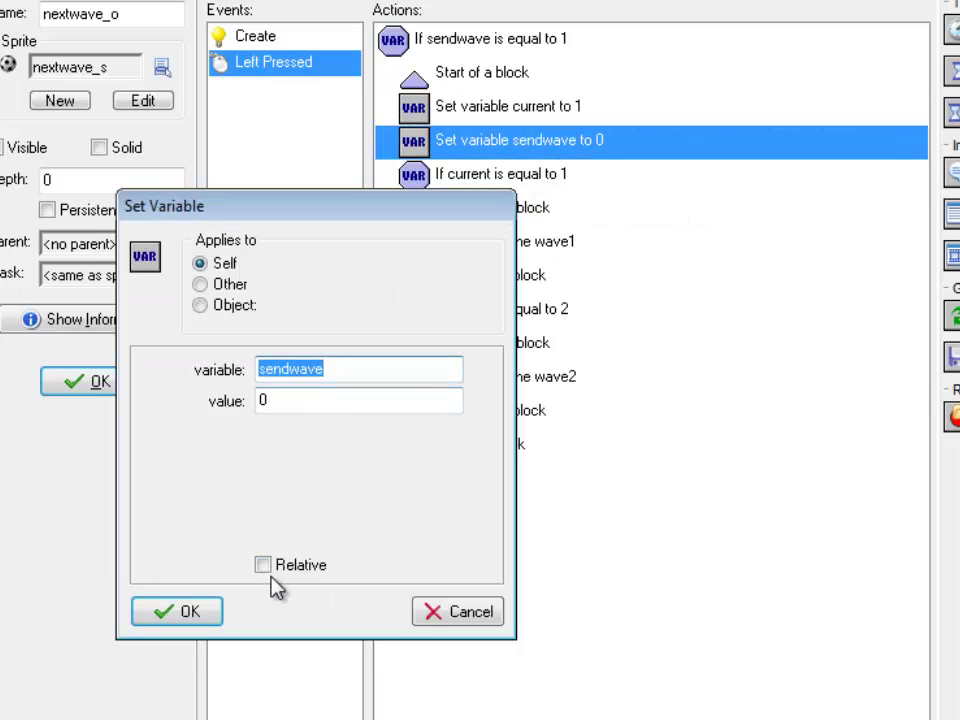
click(190, 612)
click(516, 178)
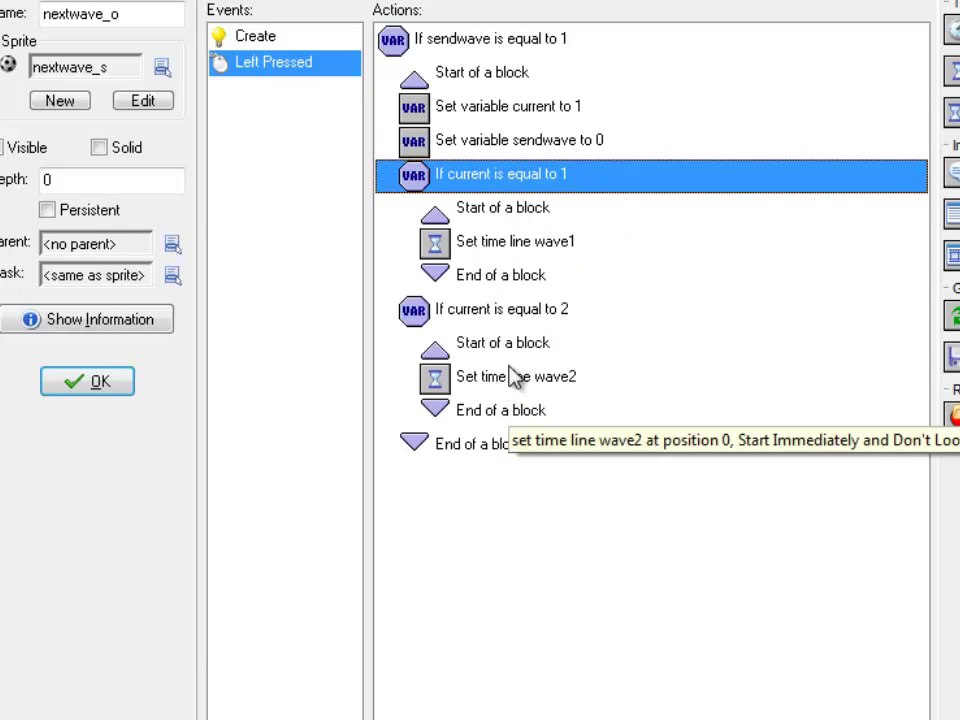
shift+click(505, 278)
click(510, 312)
shift+click(525, 414)
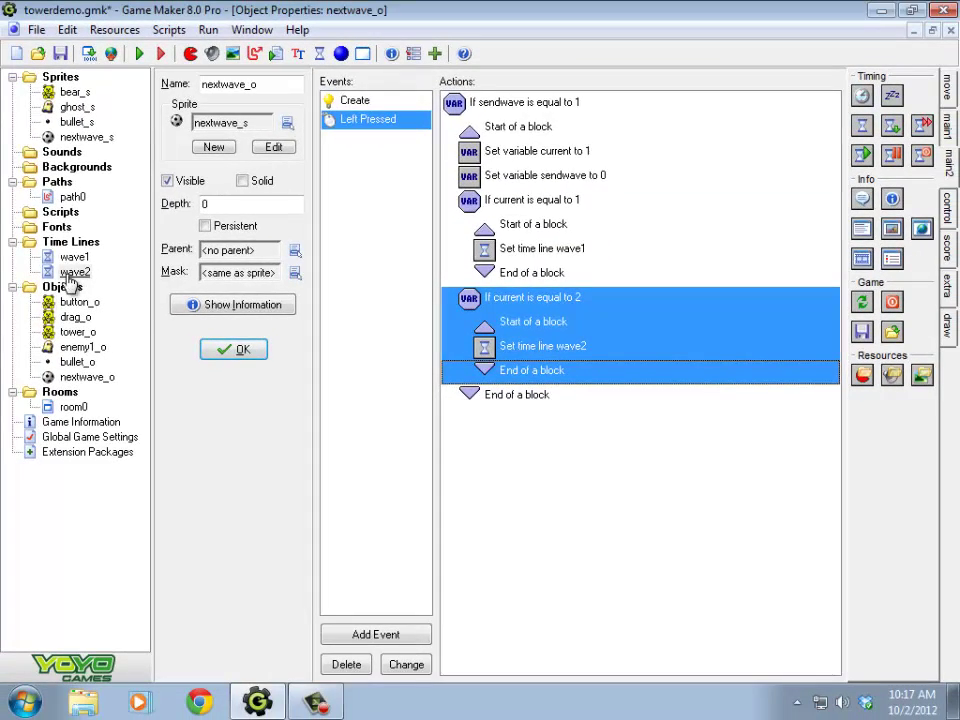
Step: Copy the action setting sendwave to 1 from step 90 of wave1 into step 75 of wave2, after Create Instance
double_click(40, 272)
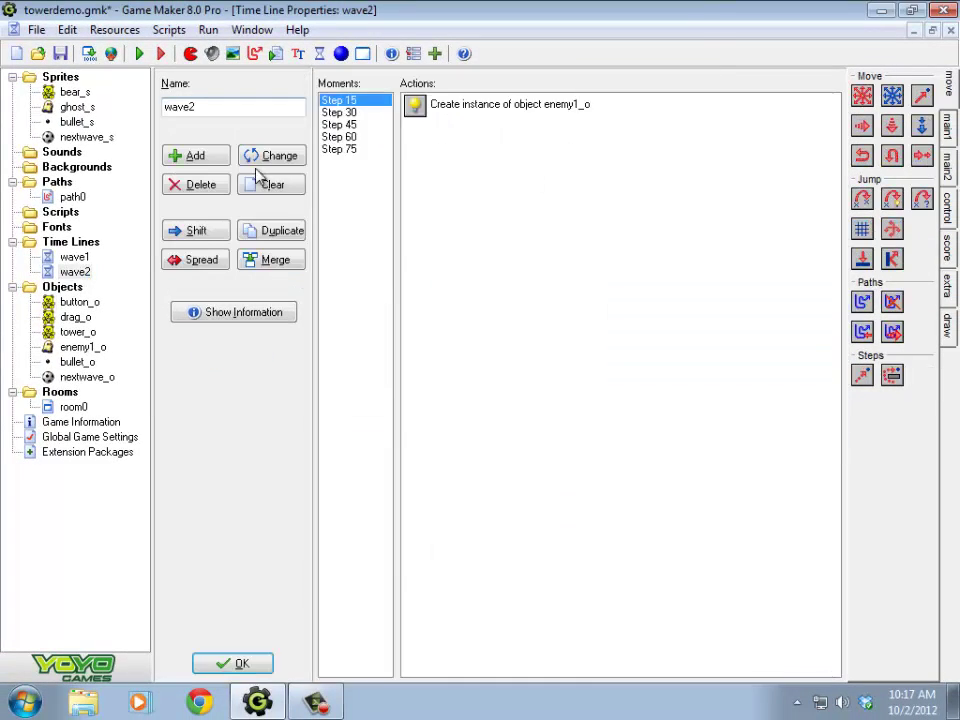
double_click(74, 257)
click(345, 124)
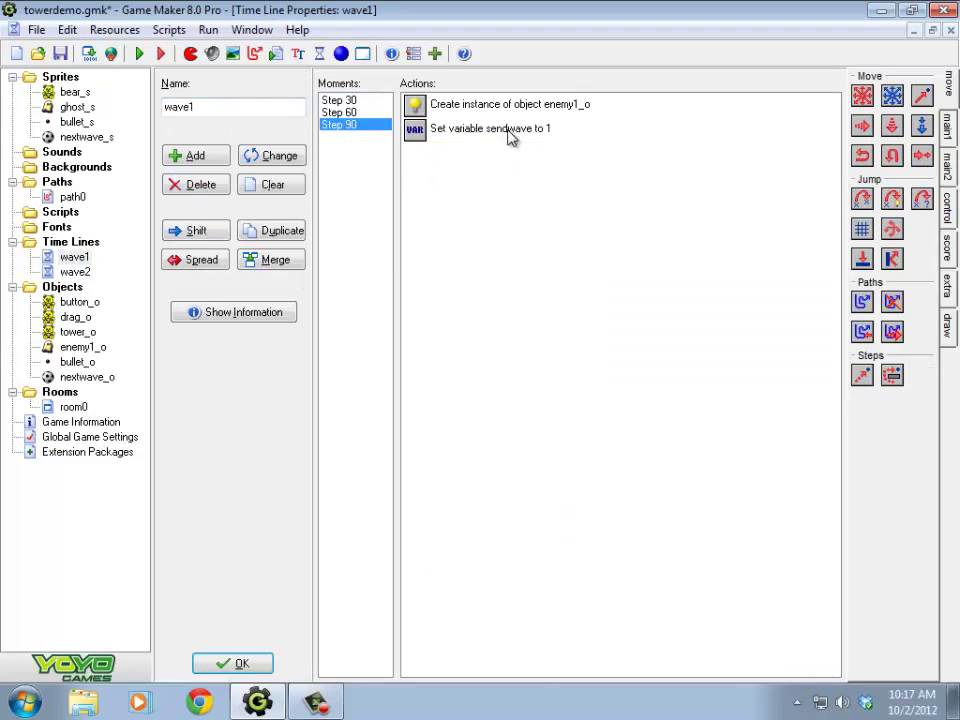
click(512, 131)
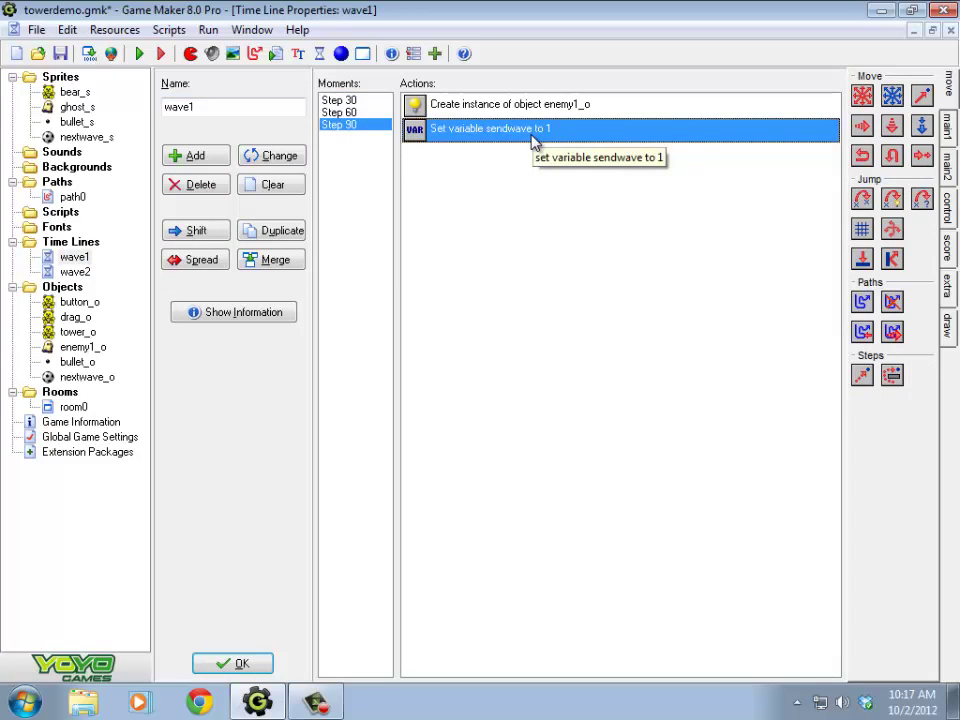
right_click(531, 139)
click(576, 196)
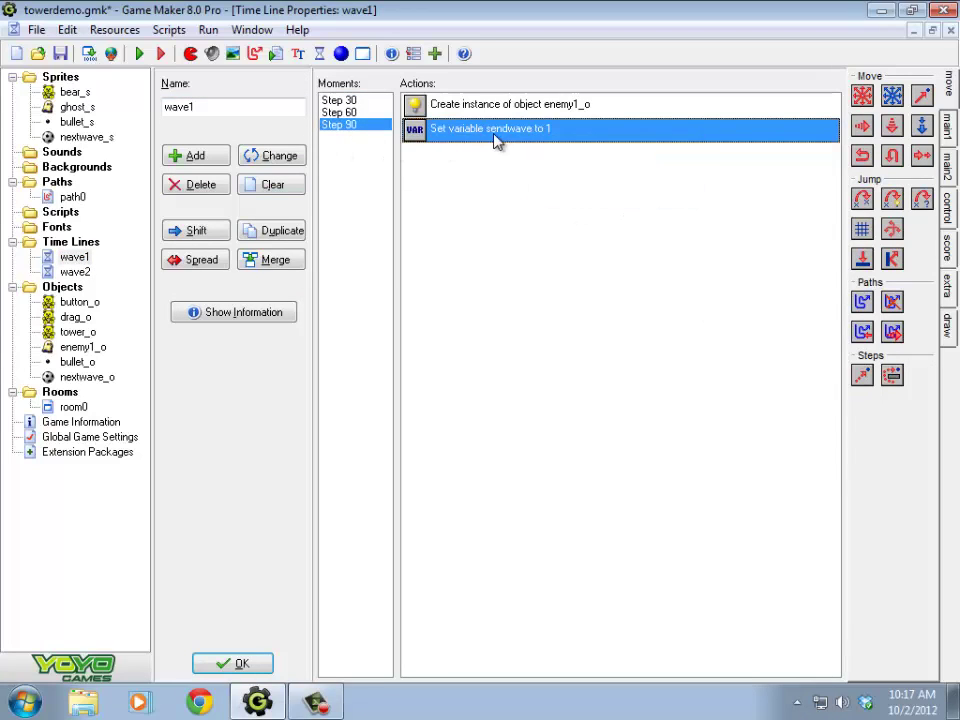
double_click(74, 271)
click(343, 148)
right_click(553, 182)
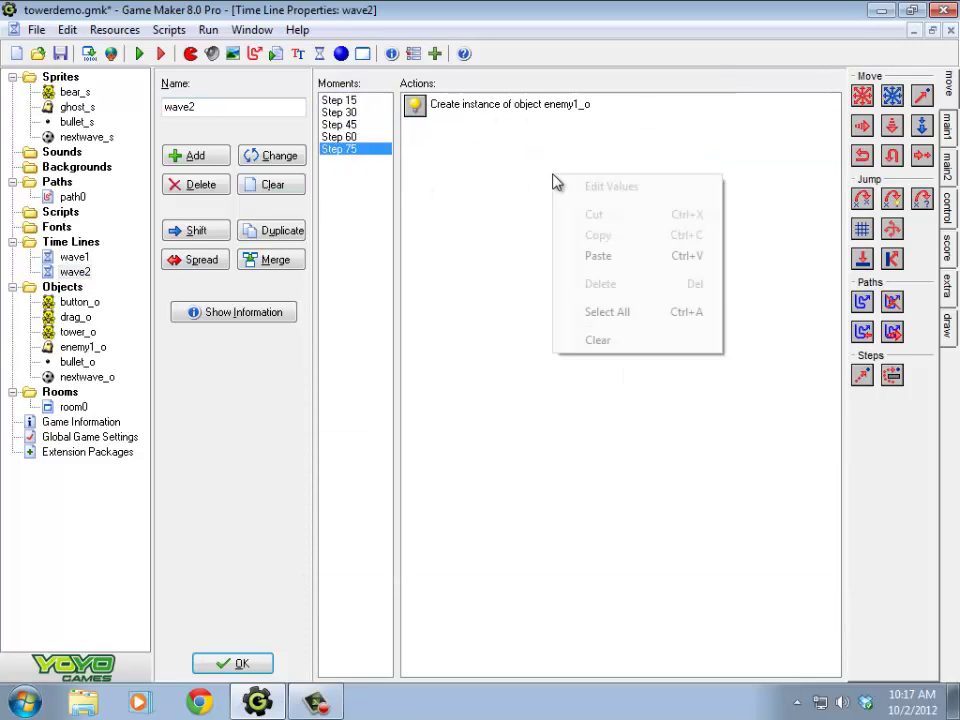
click(615, 258)
drag(500, 104, 519, 195)
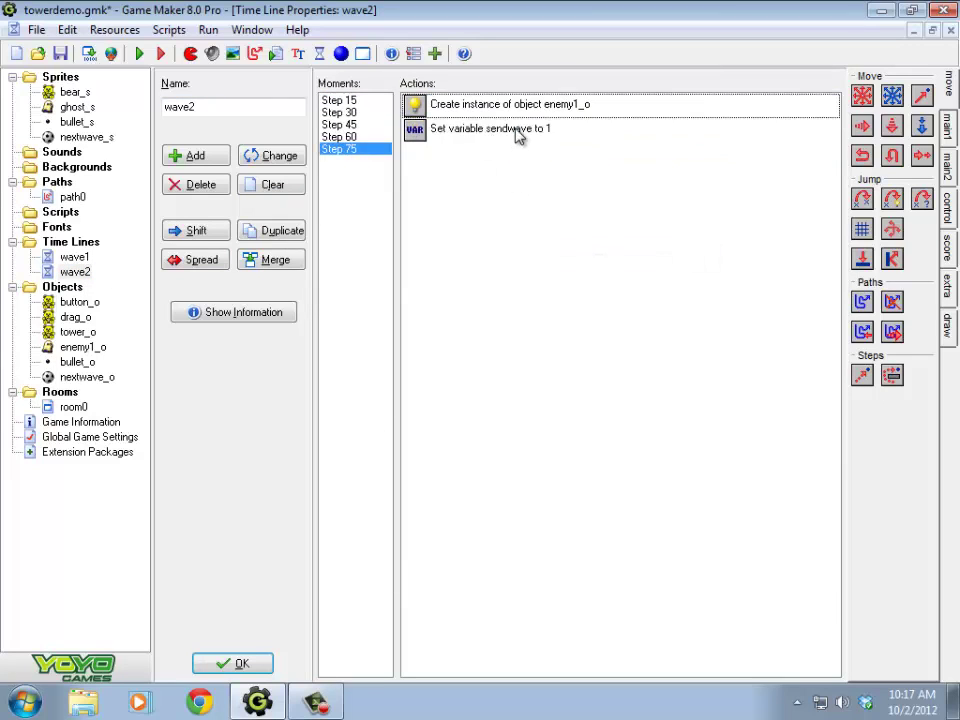
click(600, 130)
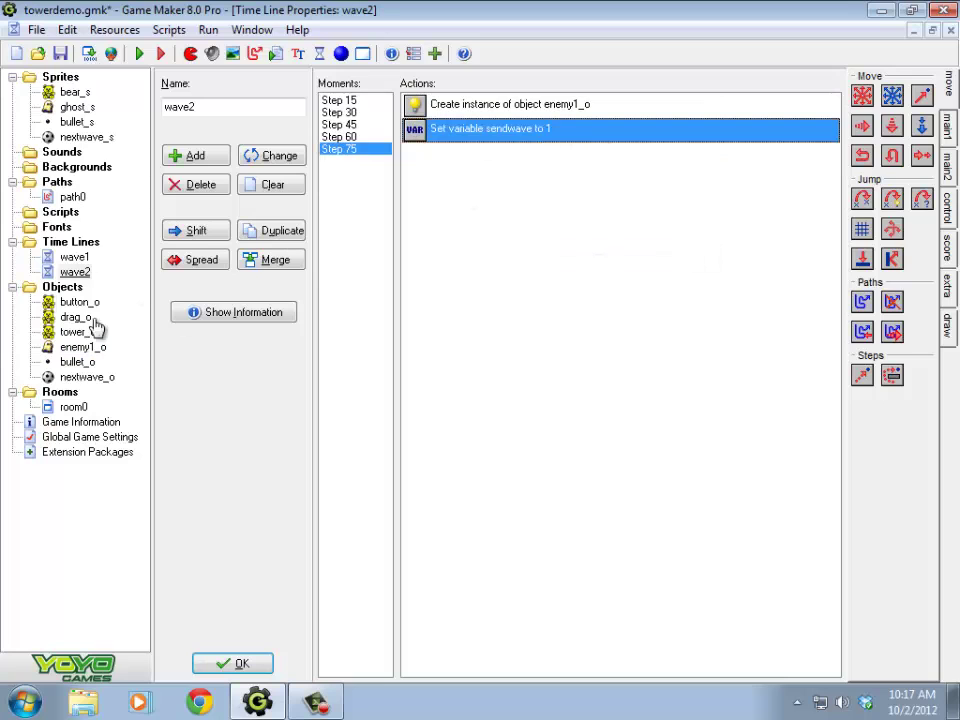
Step: Examine the wave logic across nextwave_o's Left Pressed actions and the final moments of wave1 and wave2
double_click(72, 376)
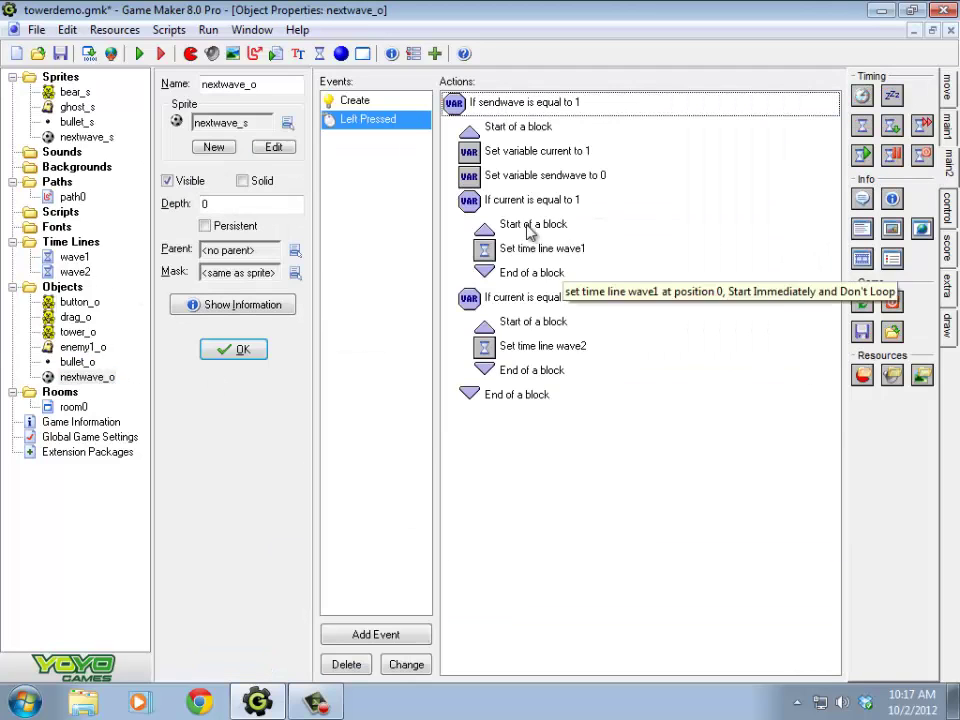
click(505, 108)
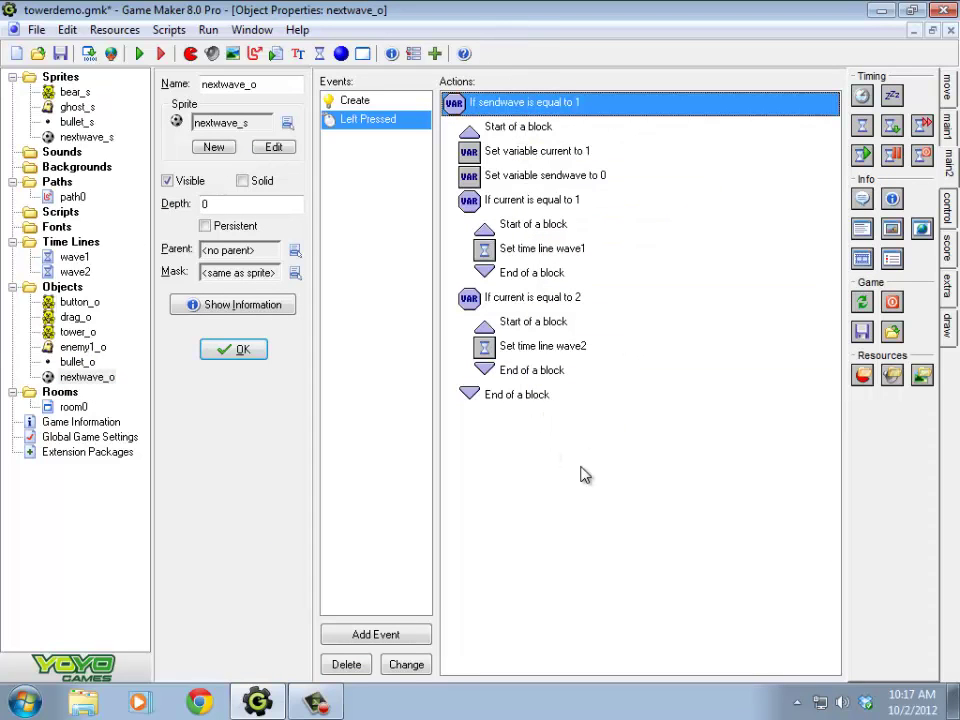
double_click(73, 257)
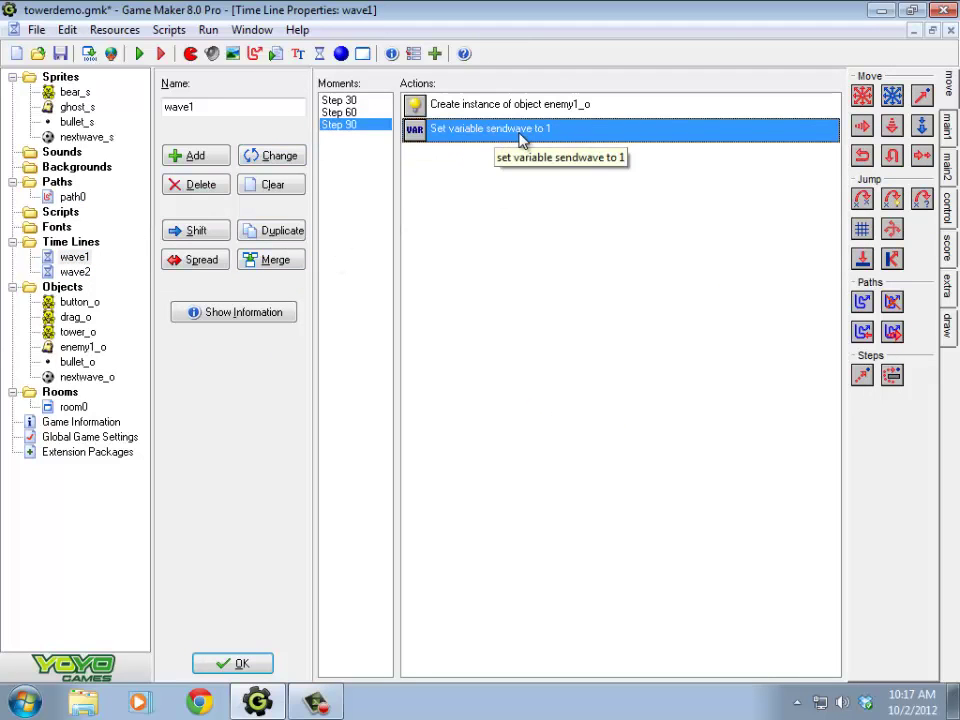
double_click(74, 271)
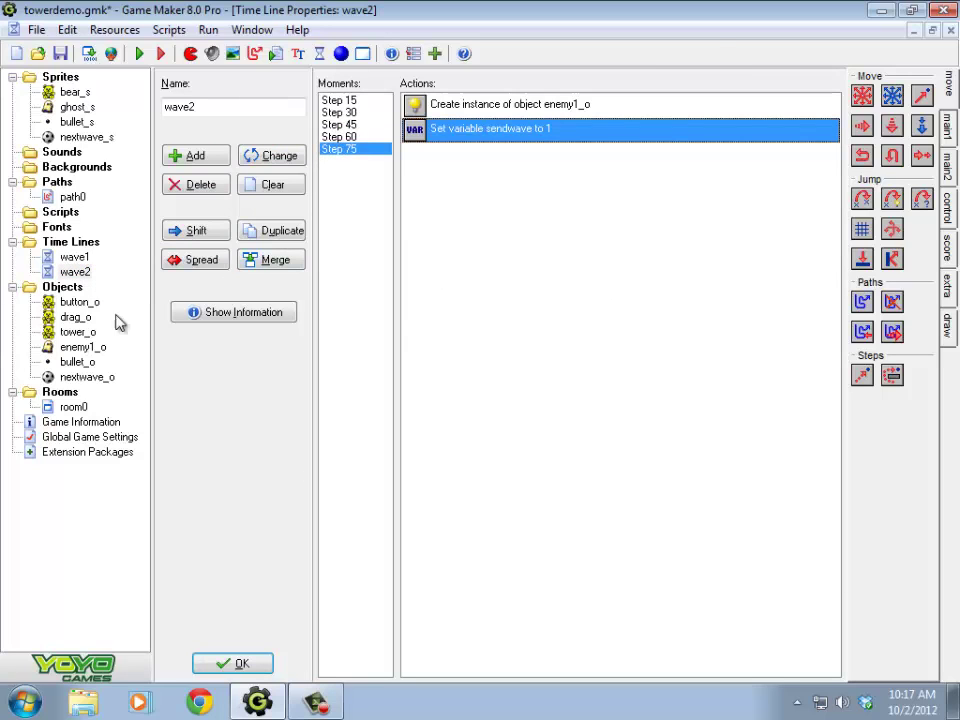
double_click(88, 377)
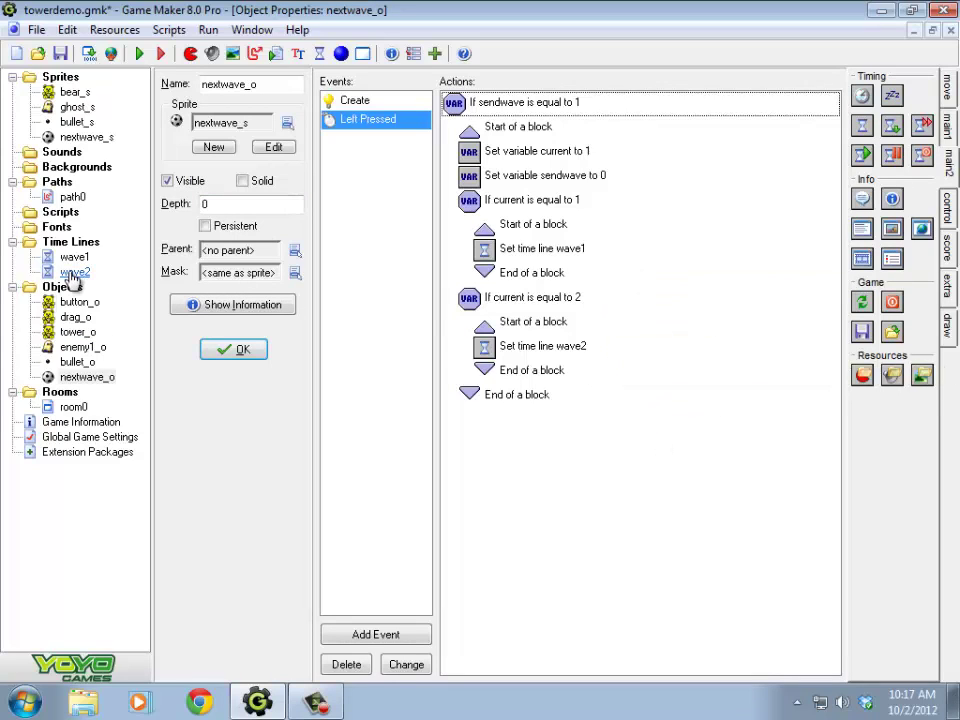
click(531, 104)
drag(493, 299, 498, 397)
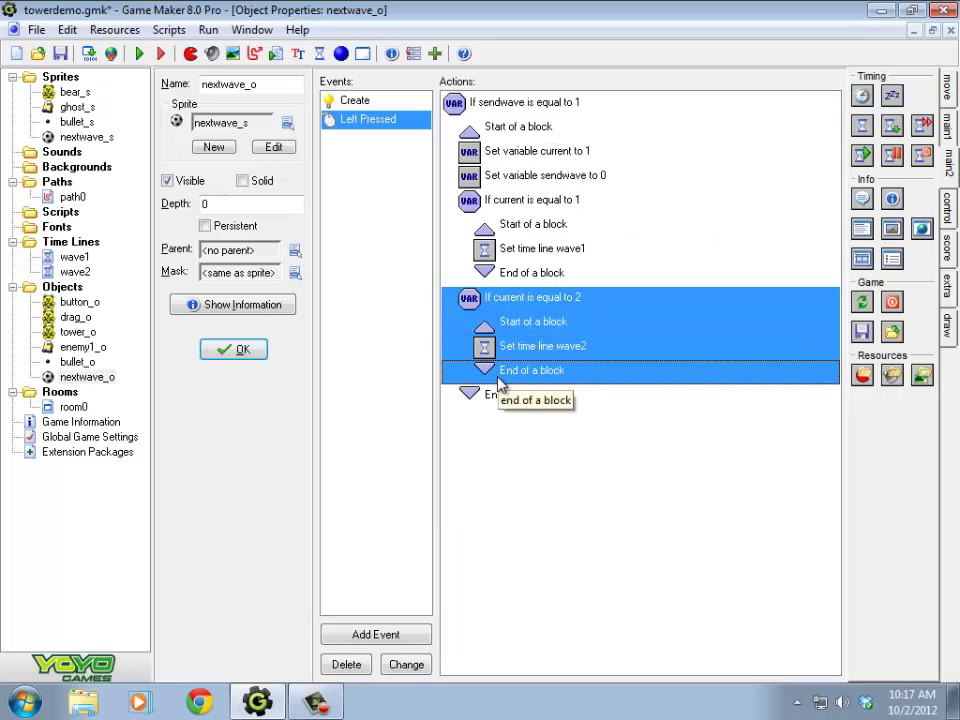
click(590, 395)
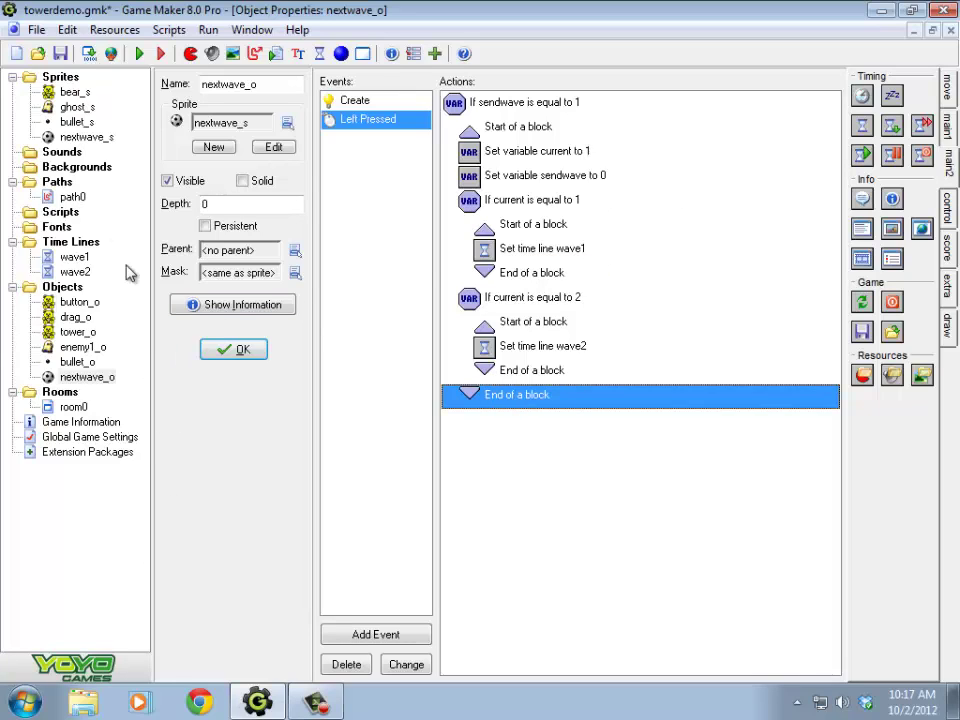
Step: Open path0 and show room0 as the background of the path
double_click(72, 196)
click(678, 79)
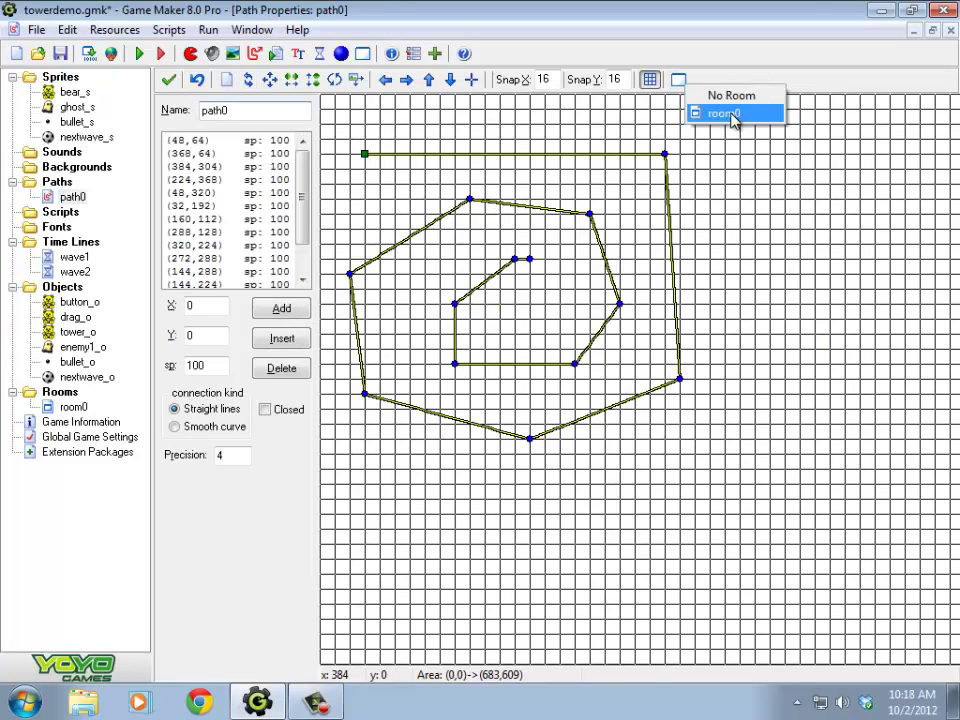
click(731, 116)
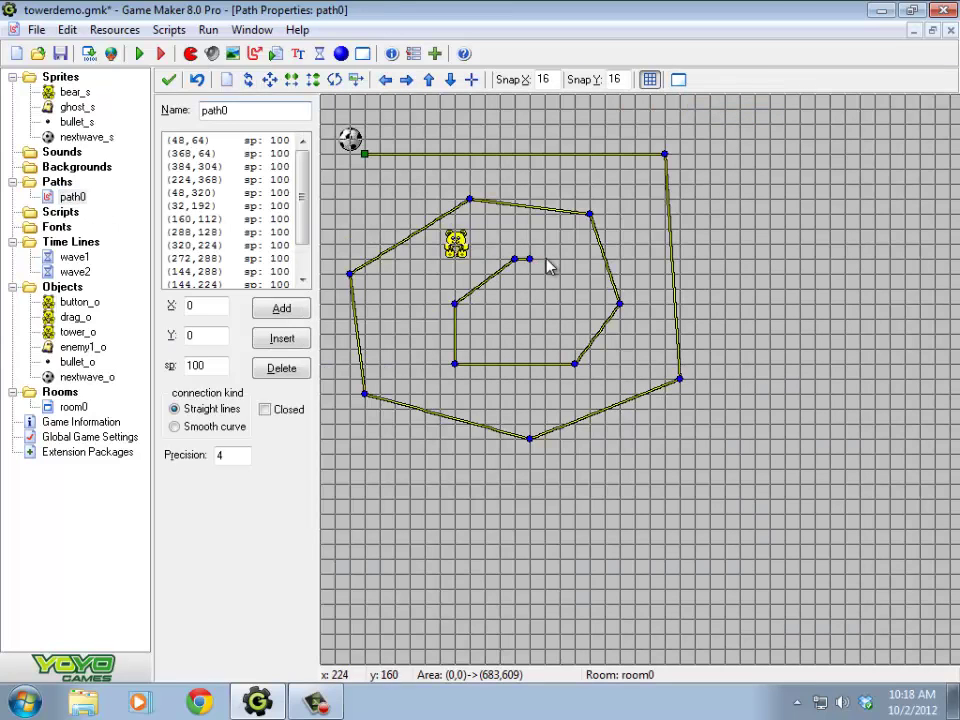
Step: Create a sprite named base_s from Money.ico
right_click(64, 78)
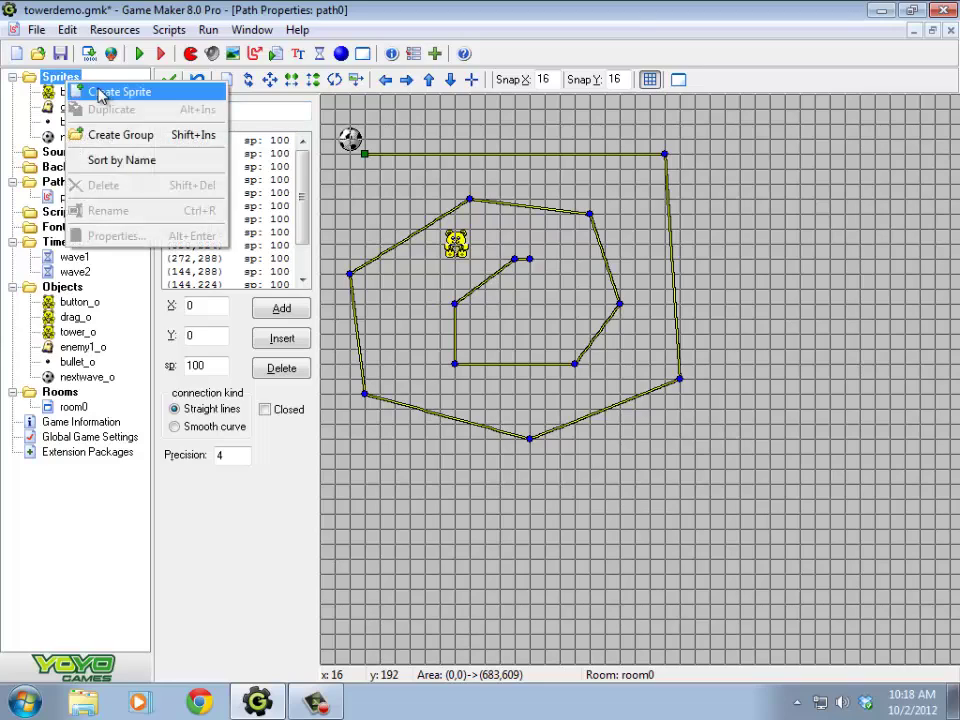
click(118, 92)
click(252, 121)
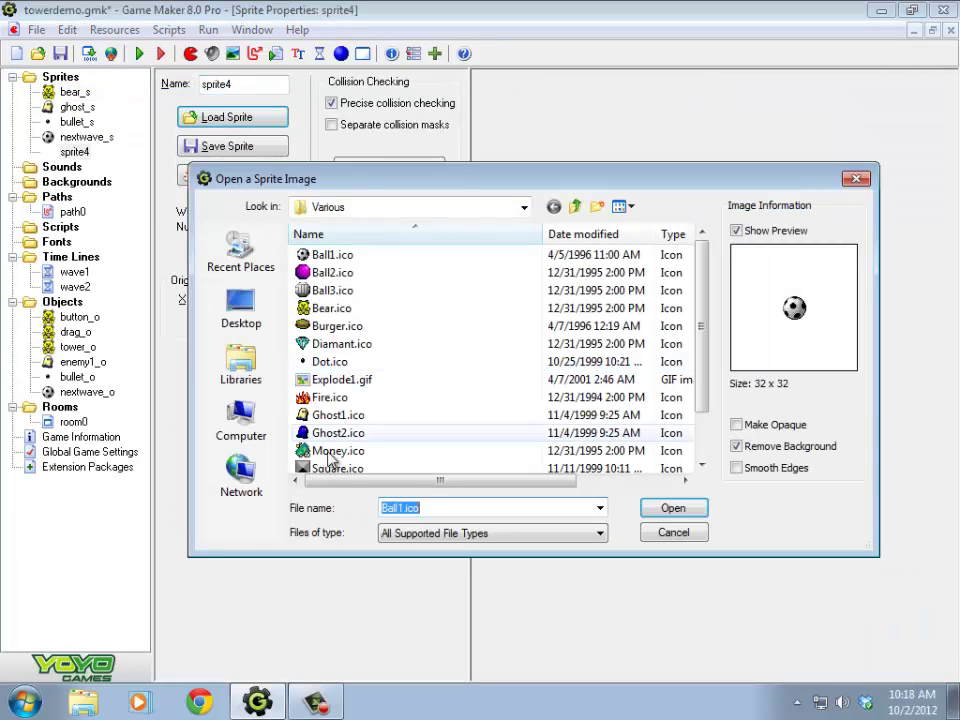
click(338, 451)
click(666, 508)
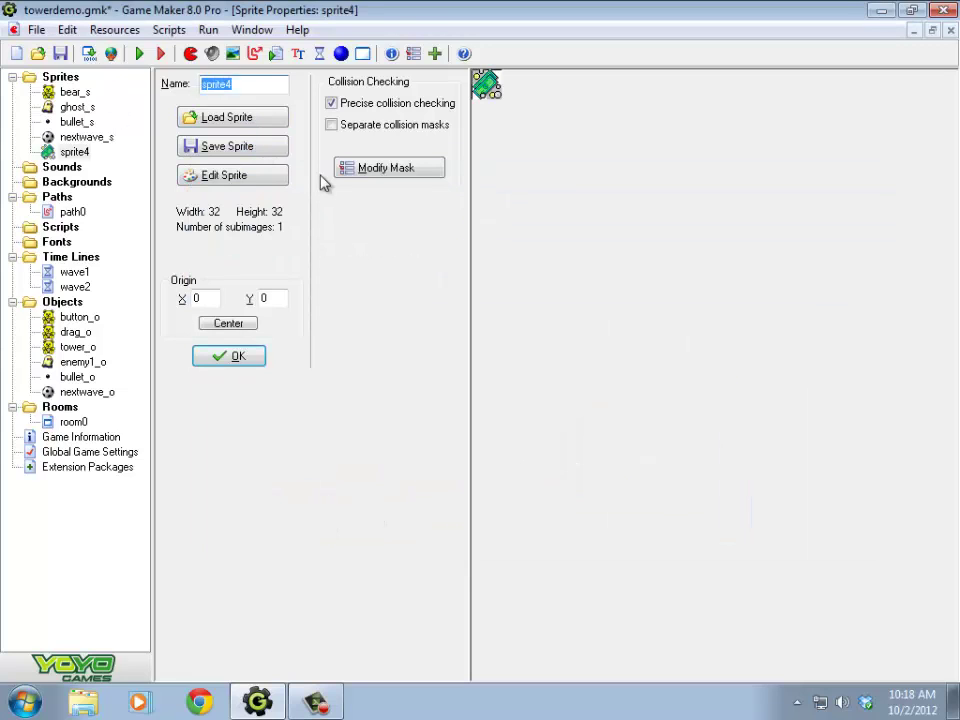
text(base_s)
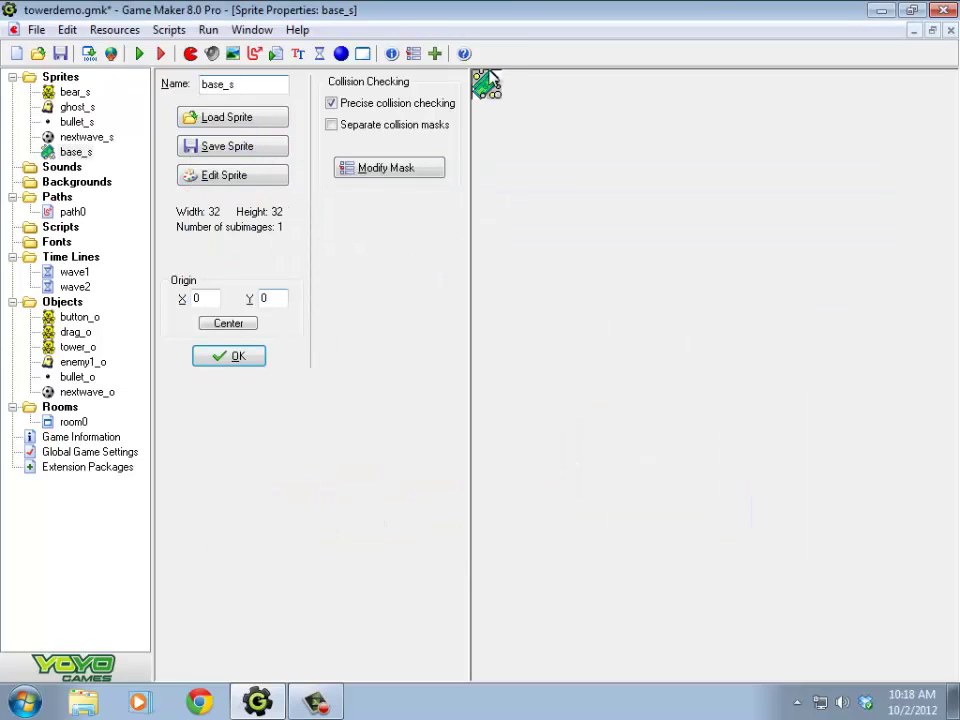
click(229, 356)
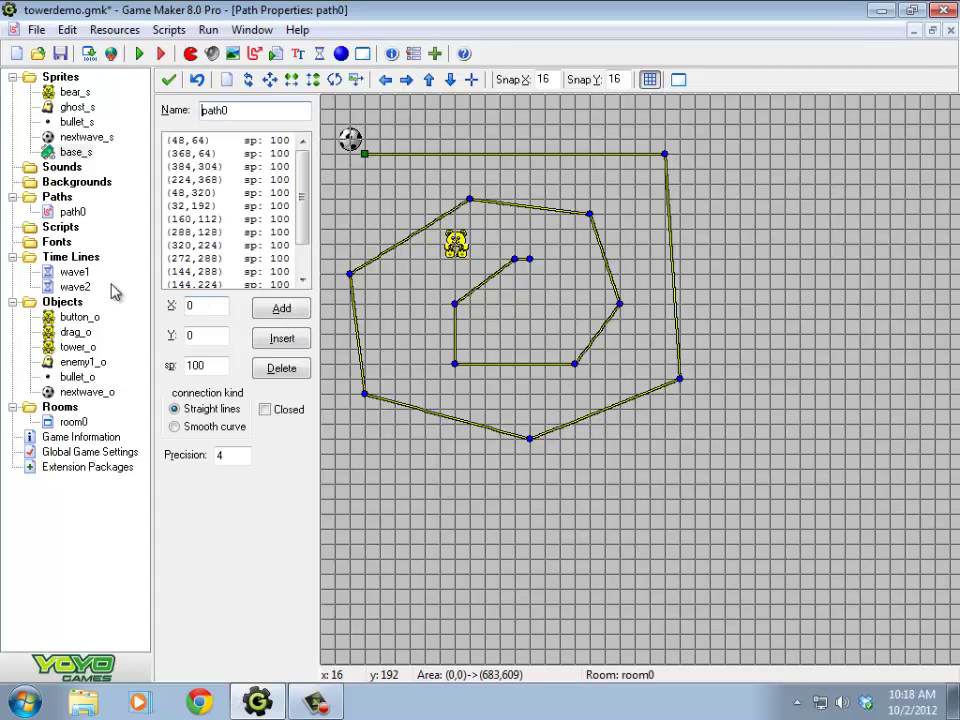
Step: Create an object named base_o that uses the base_s sprite
right_click(62, 301)
click(160, 314)
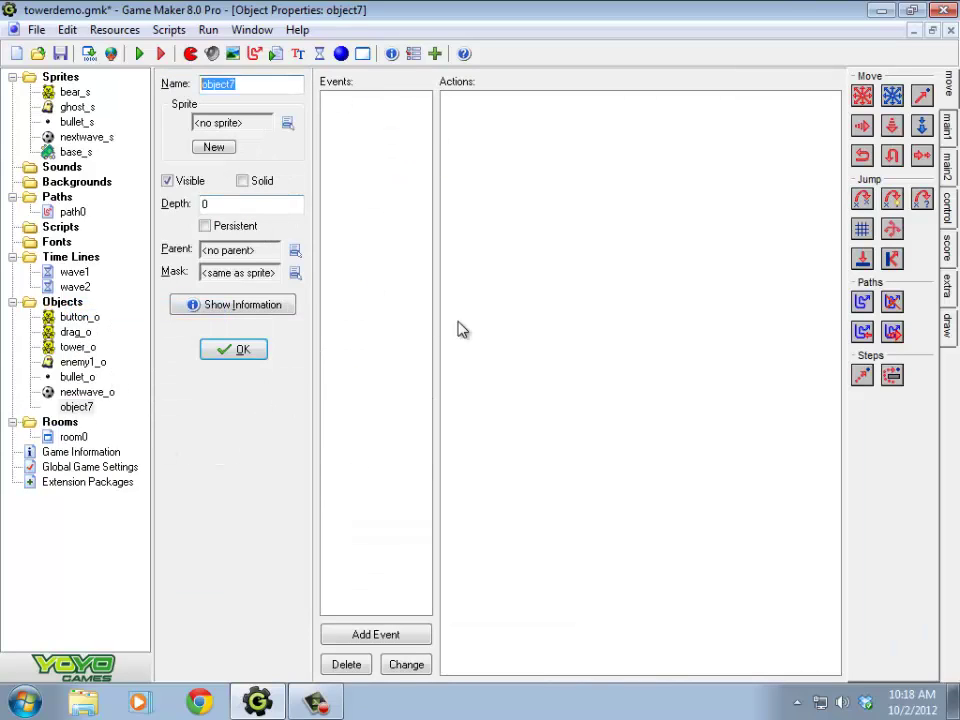
text(base)
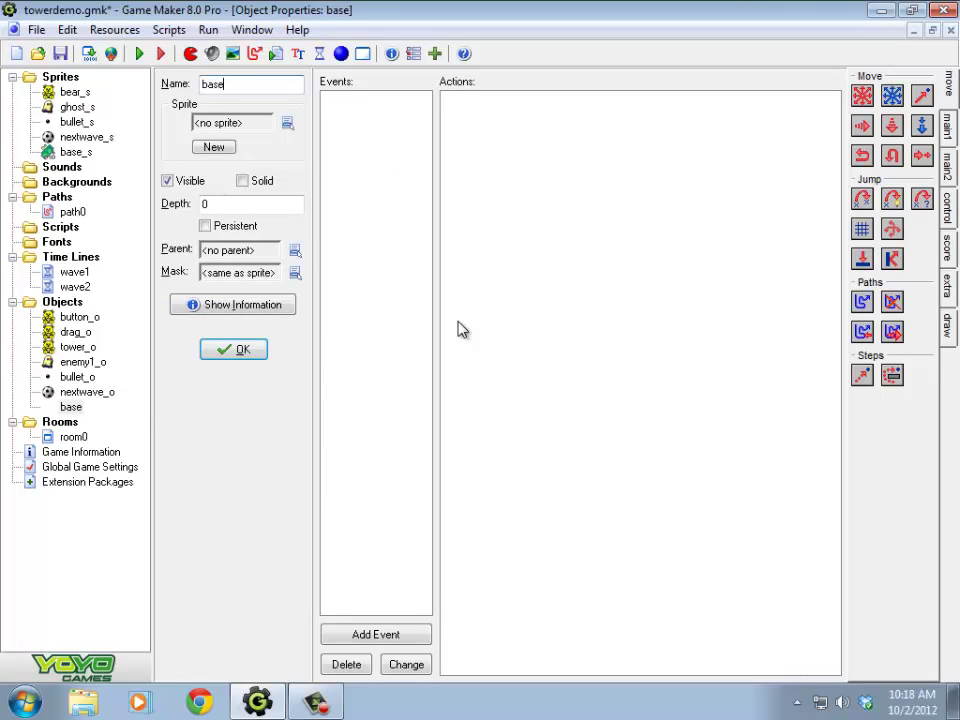
text(_o)
click(287, 122)
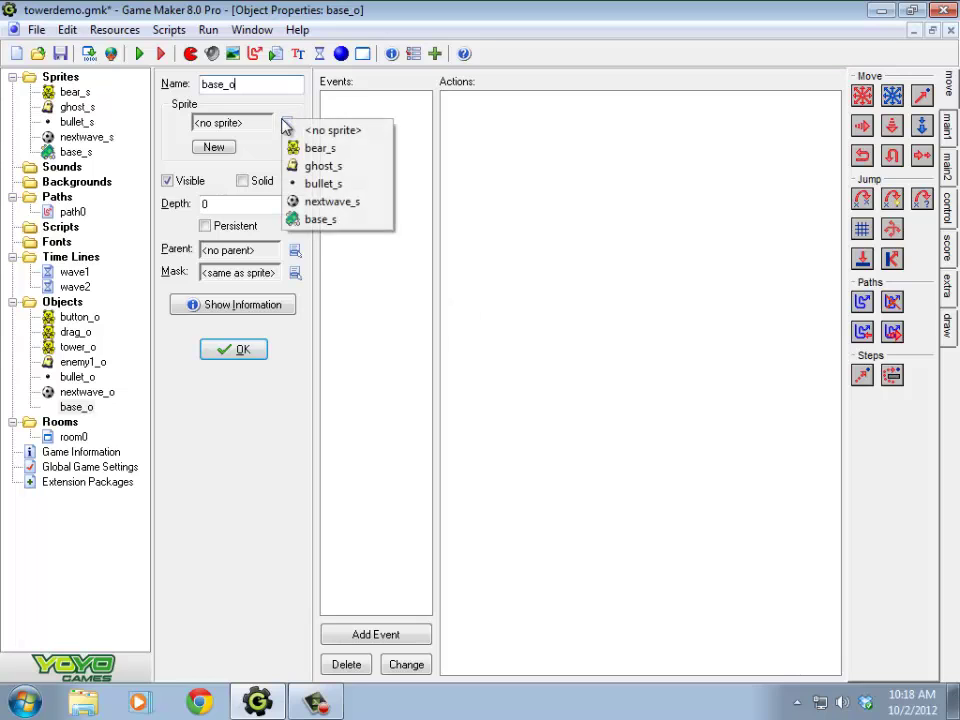
click(337, 220)
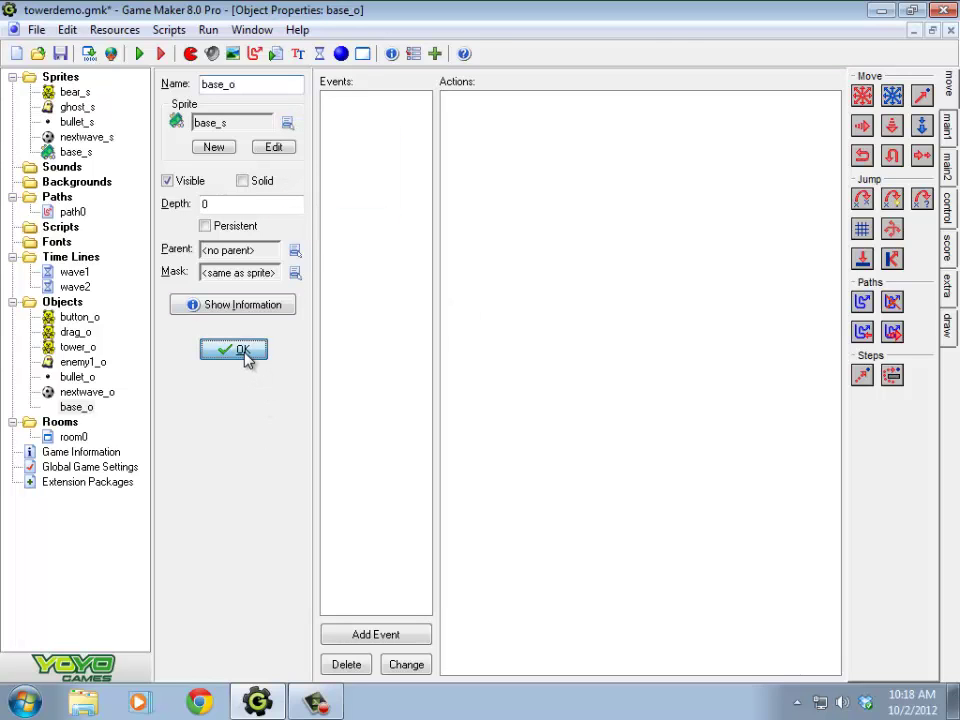
click(245, 355)
Step: Close path0 and place a base_o instance in room0 at about x 208, y 128
drag(555, 322, 557, 301)
right_click(557, 301)
click(169, 80)
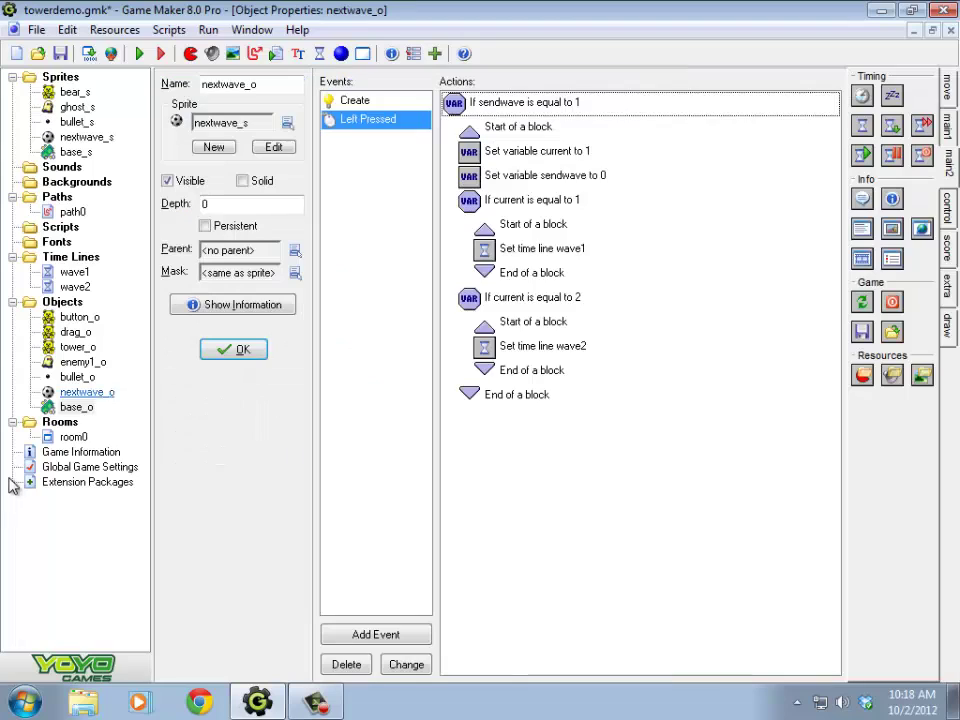
click(60, 421)
double_click(77, 439)
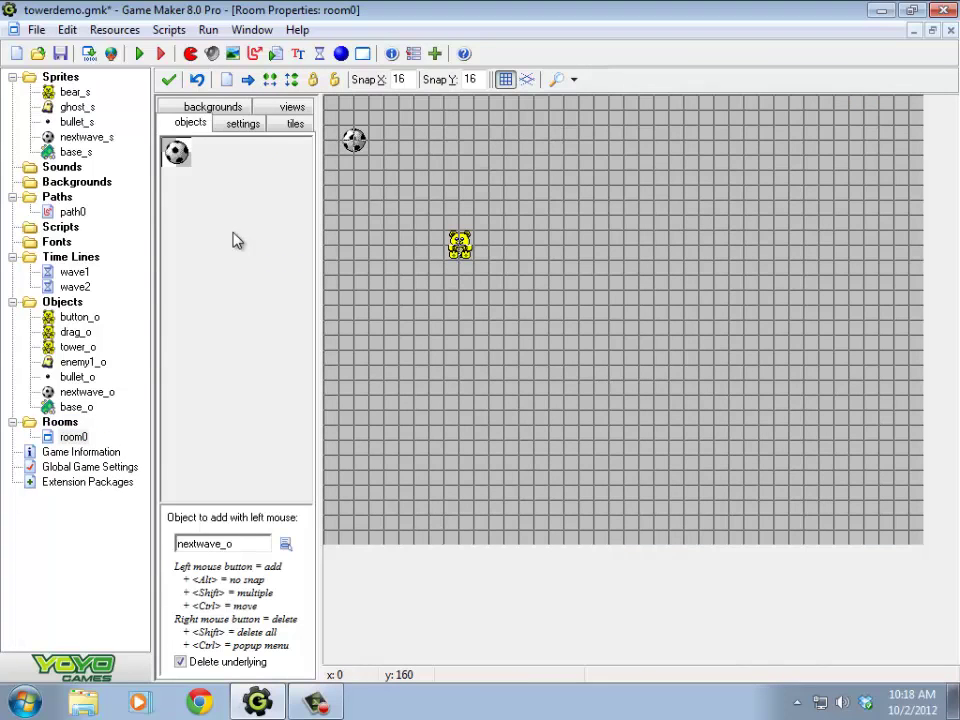
click(294, 124)
click(289, 108)
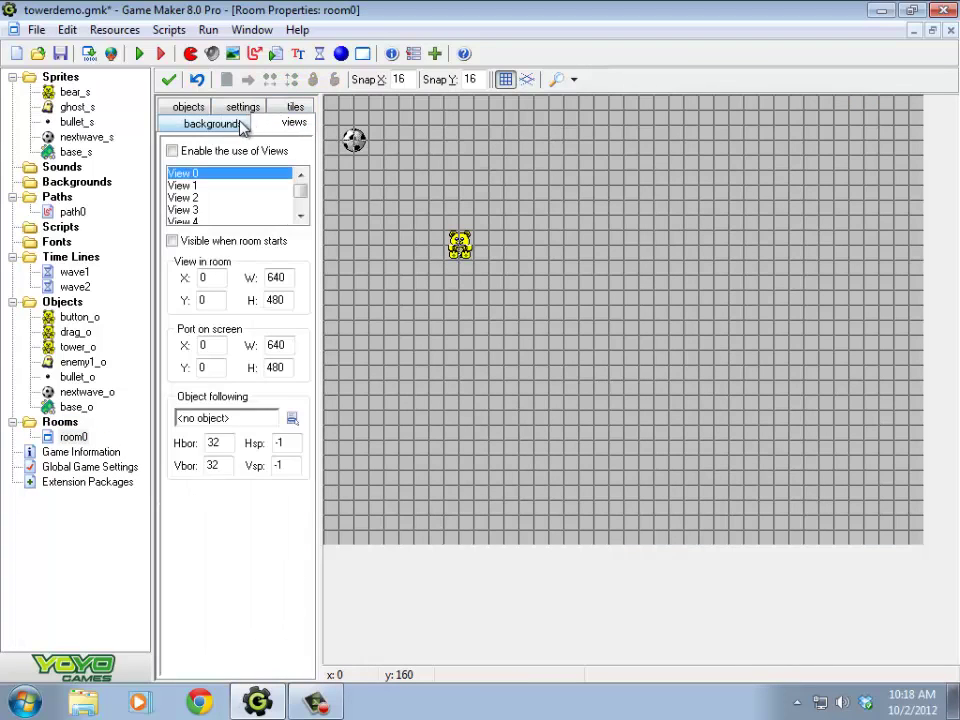
click(238, 124)
click(196, 110)
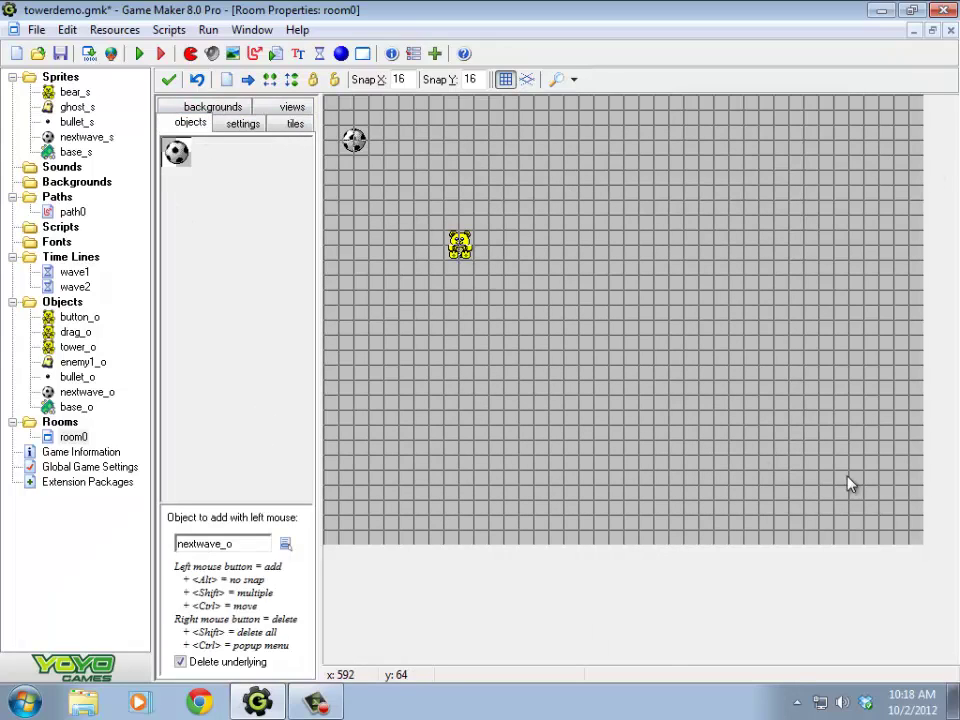
click(285, 543)
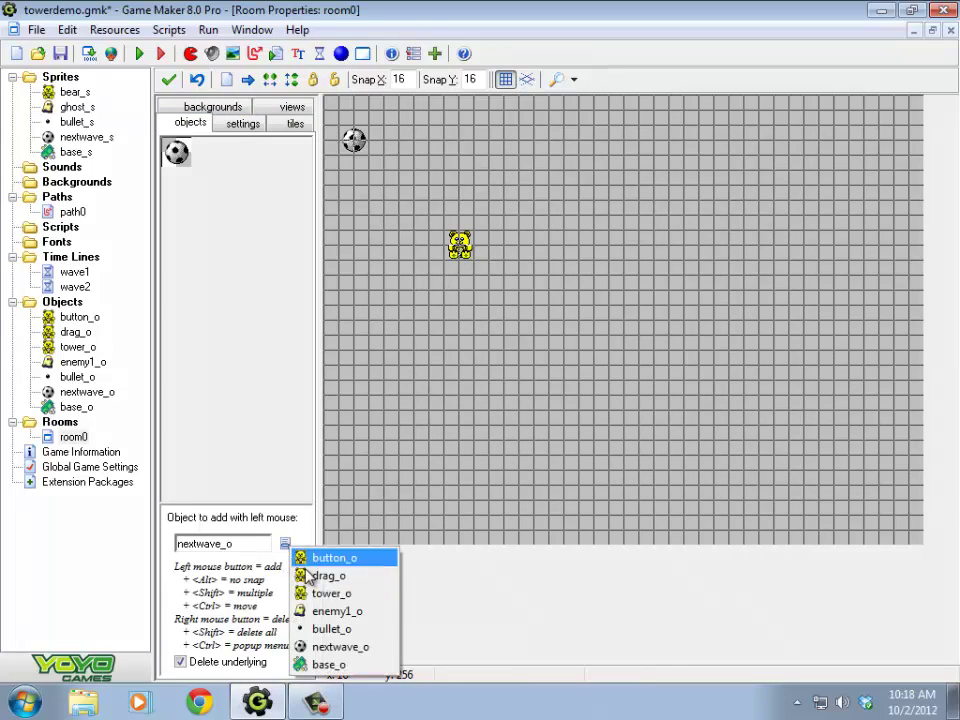
click(350, 664)
drag(640, 256, 535, 230)
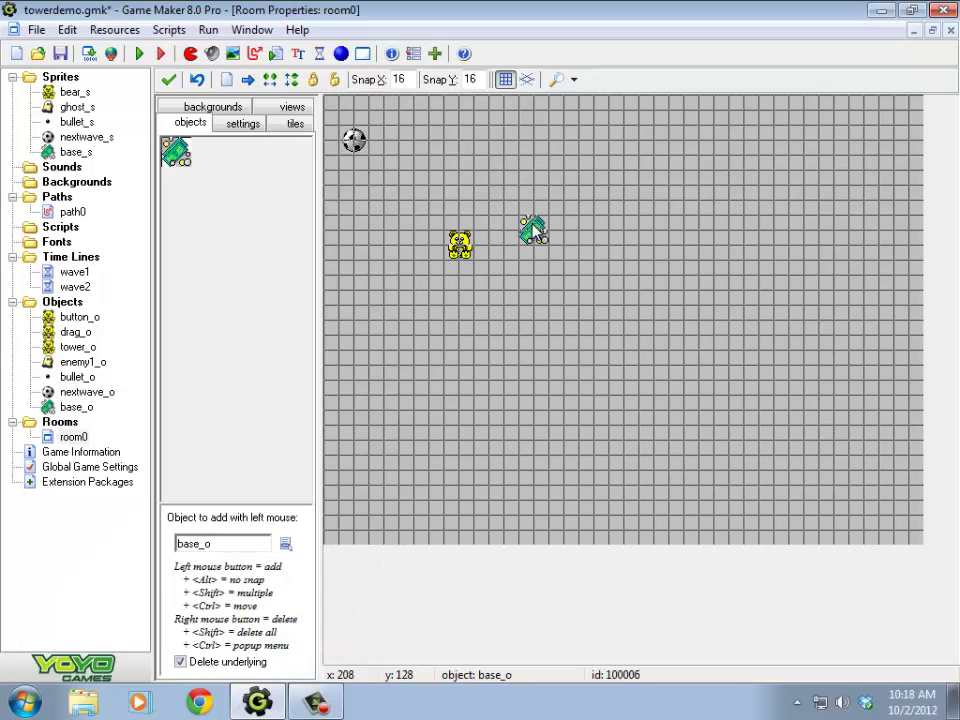
Step: Move the base_o instance in room0 down onto the end point of path0, checking its position against the path
double_click(71, 212)
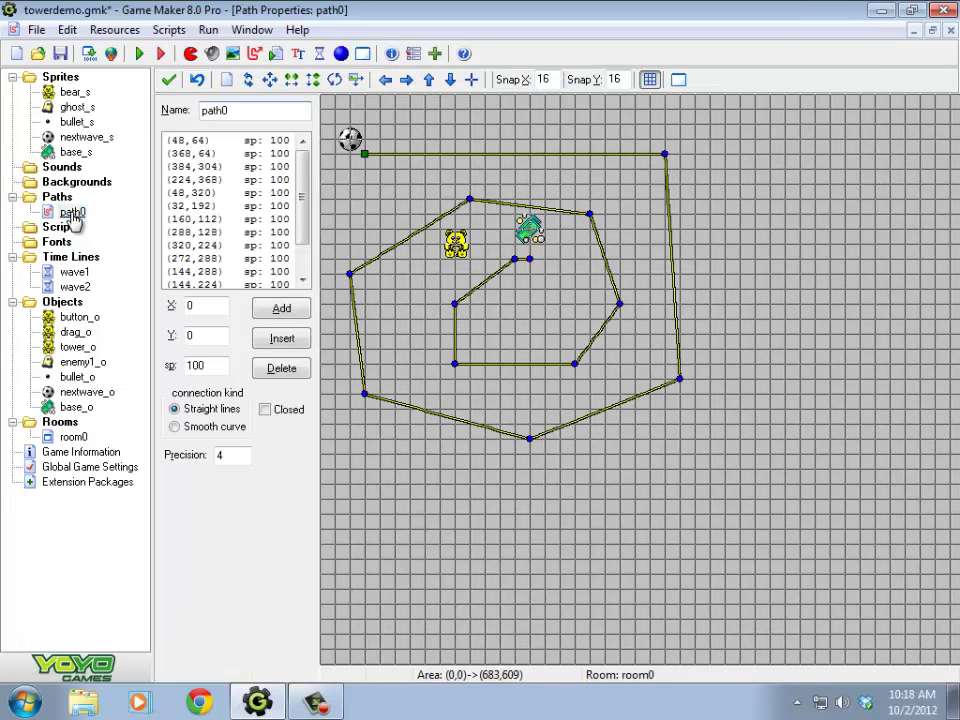
double_click(76, 407)
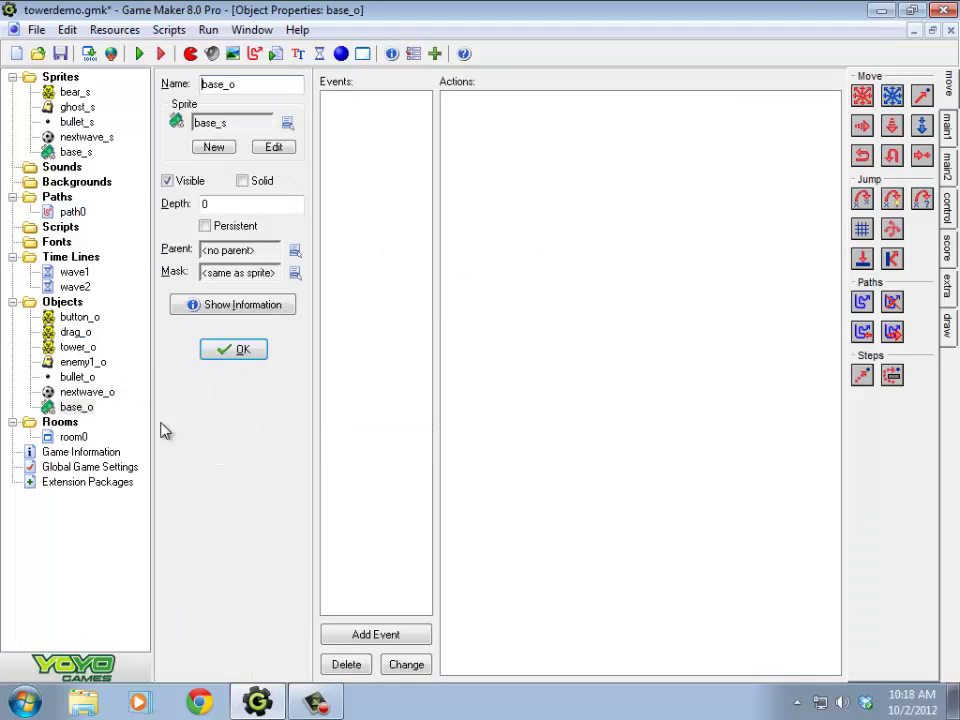
double_click(73, 437)
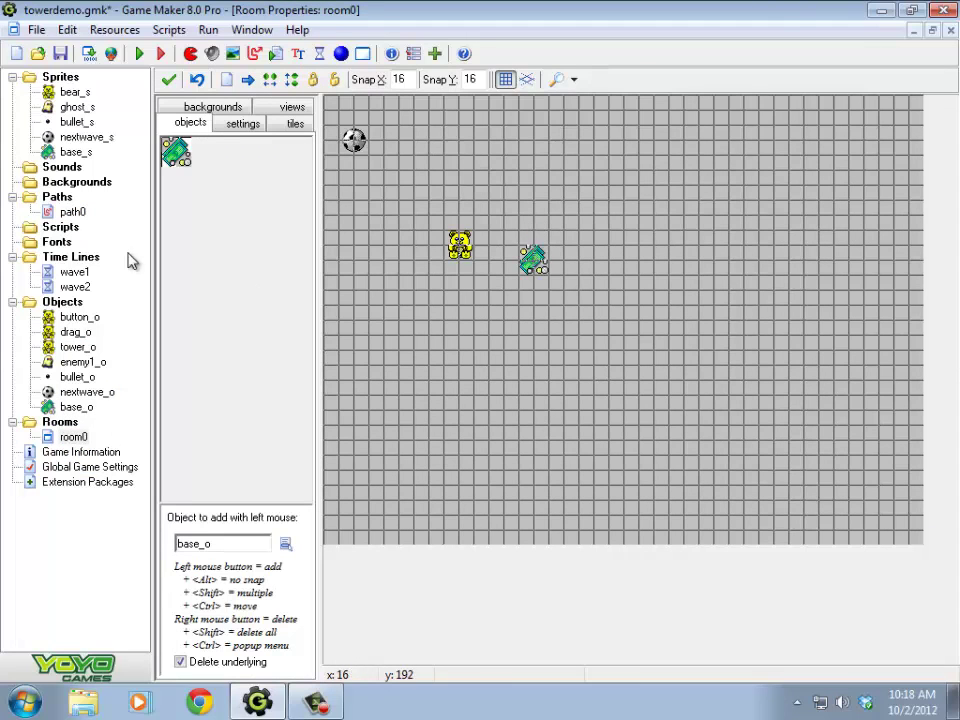
double_click(72, 212)
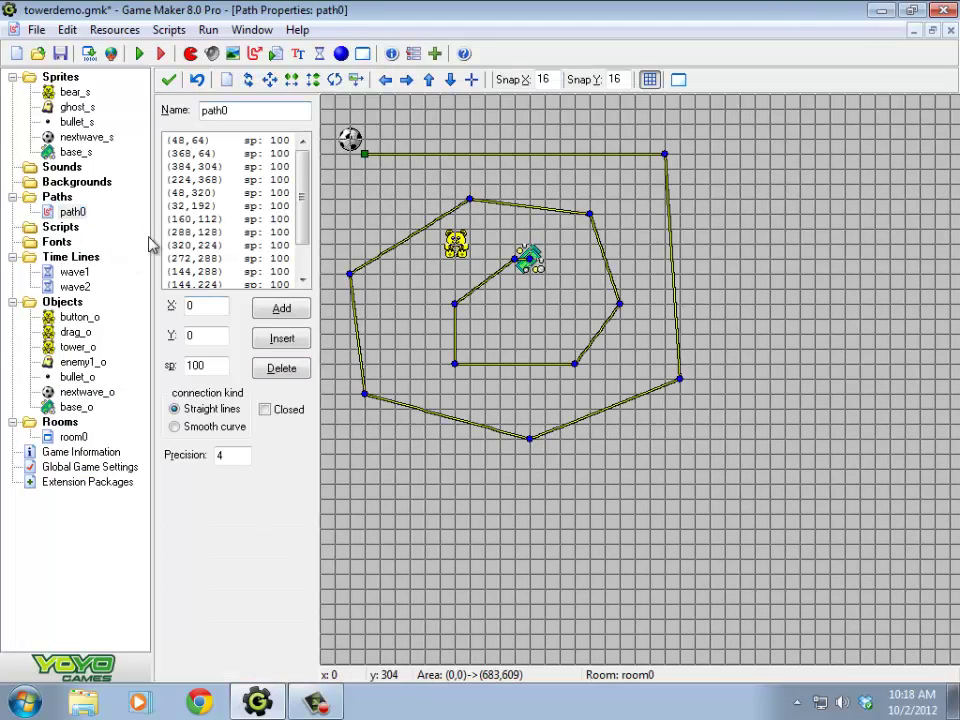
click(172, 82)
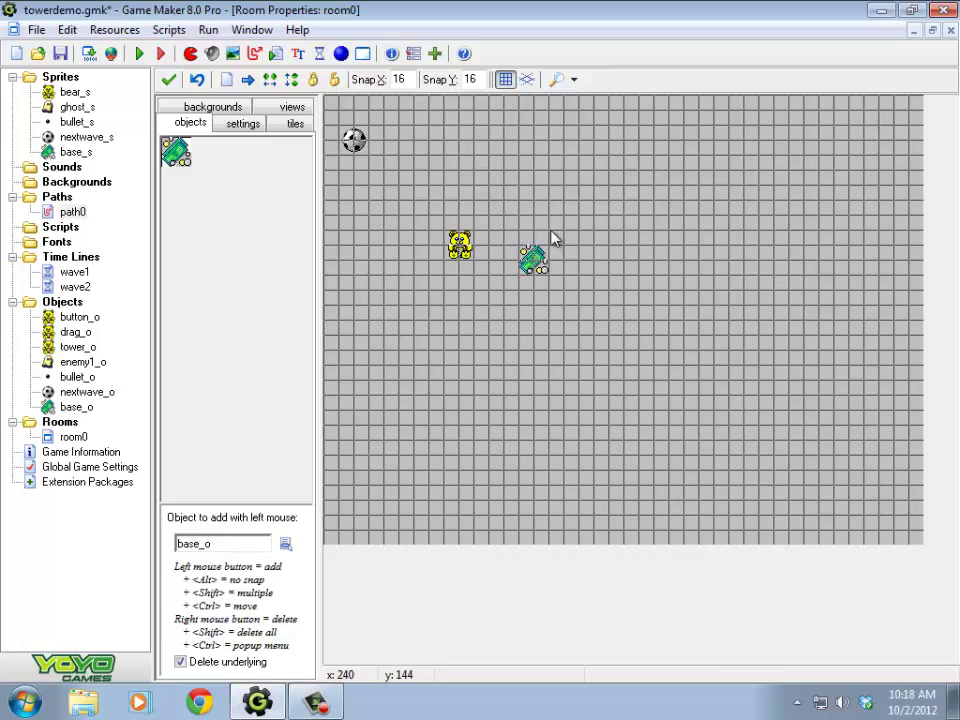
Step: Add a Create event to base_o that sets the health to 100
double_click(70, 407)
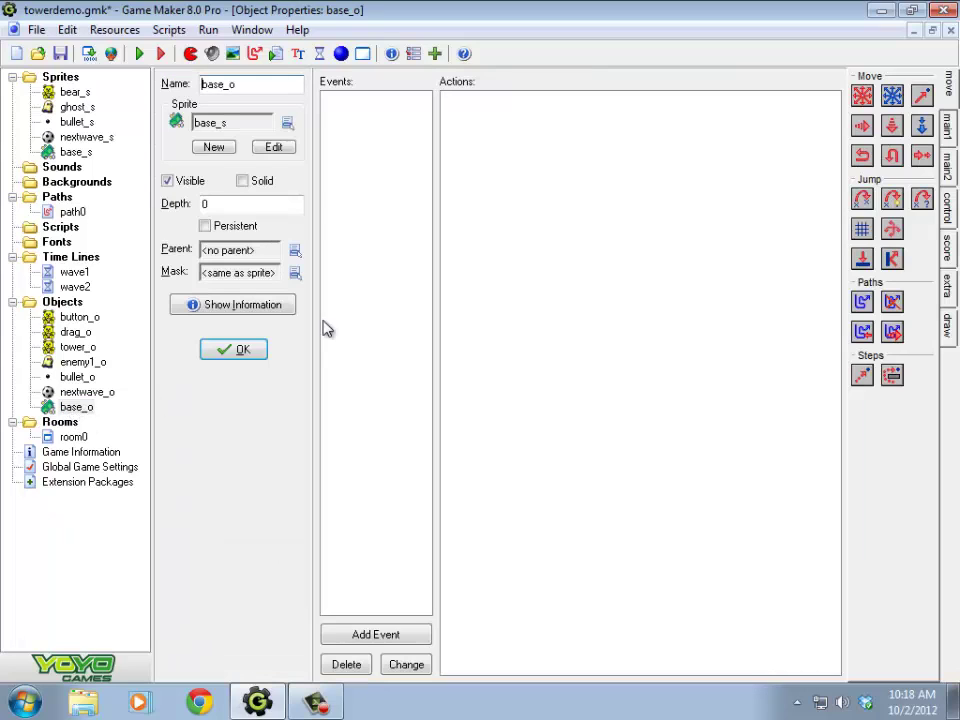
click(398, 634)
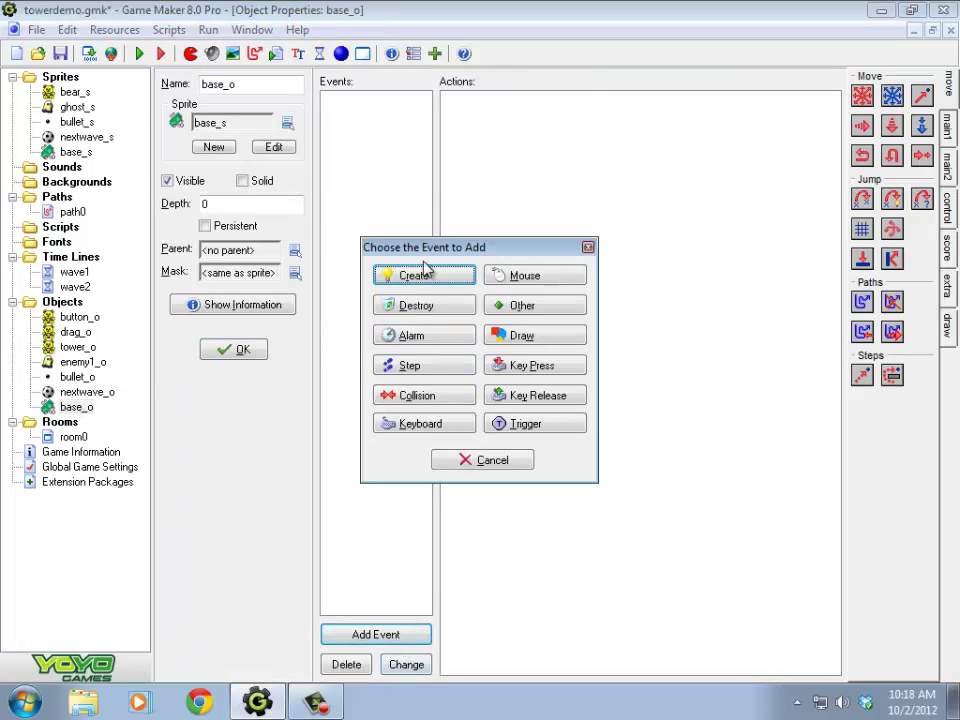
click(428, 273)
click(950, 243)
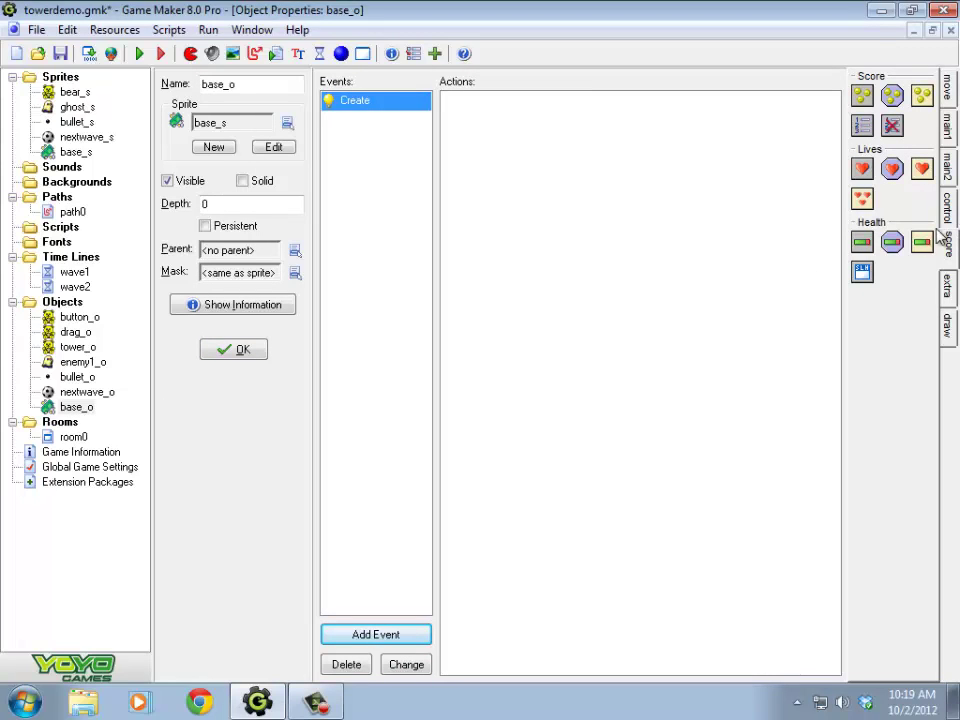
drag(862, 241, 544, 291)
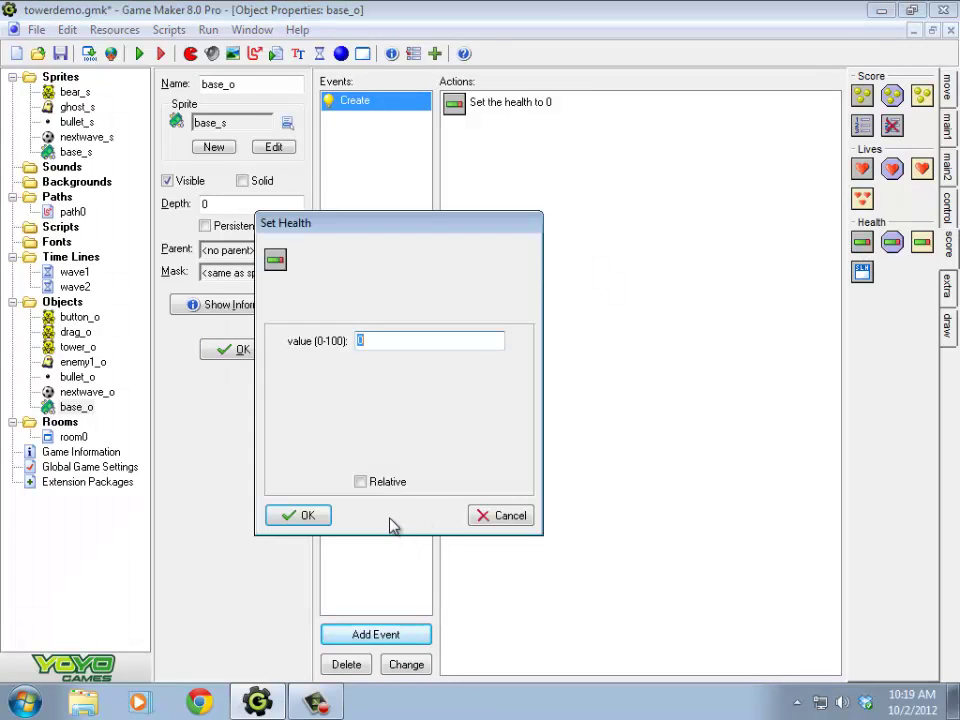
text(100)
click(312, 522)
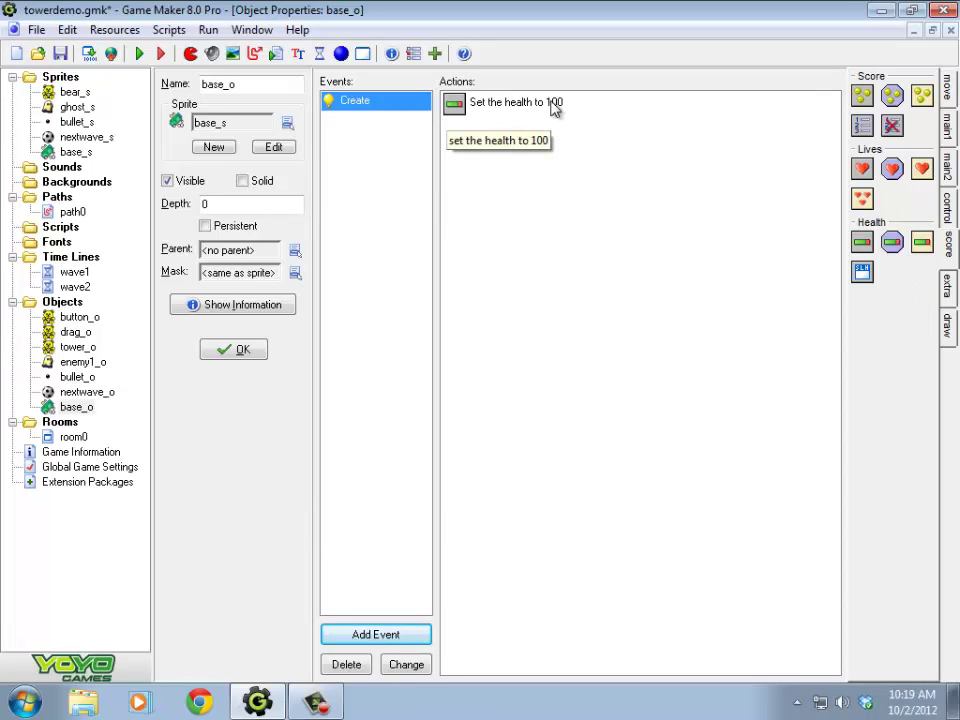
Step: Center the origin of the base_s sprite at X 16, Y 16
double_click(75, 152)
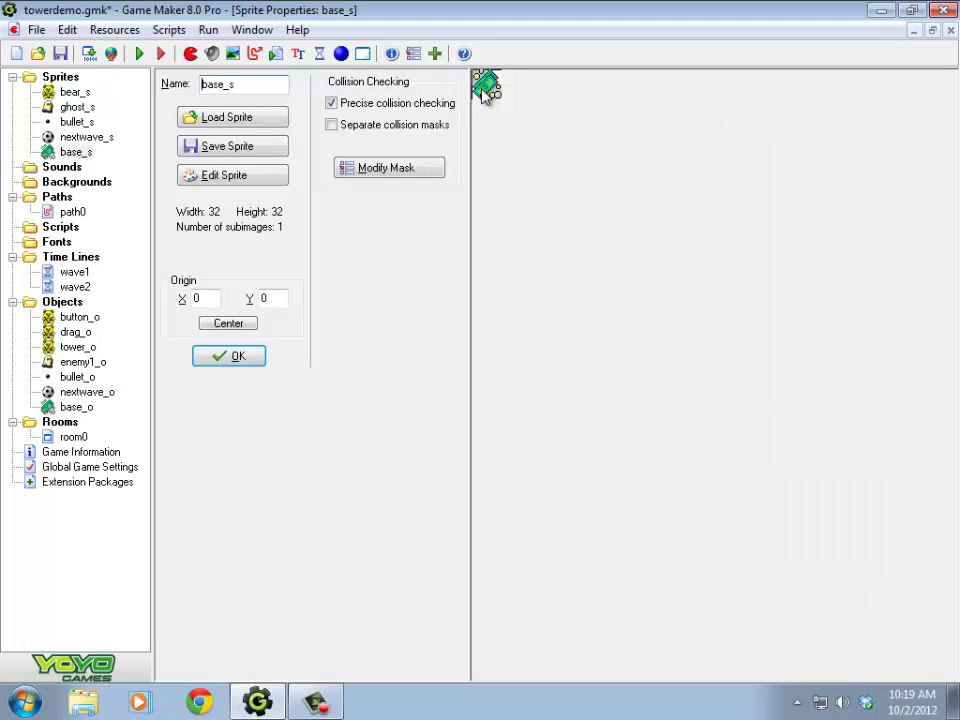
click(226, 324)
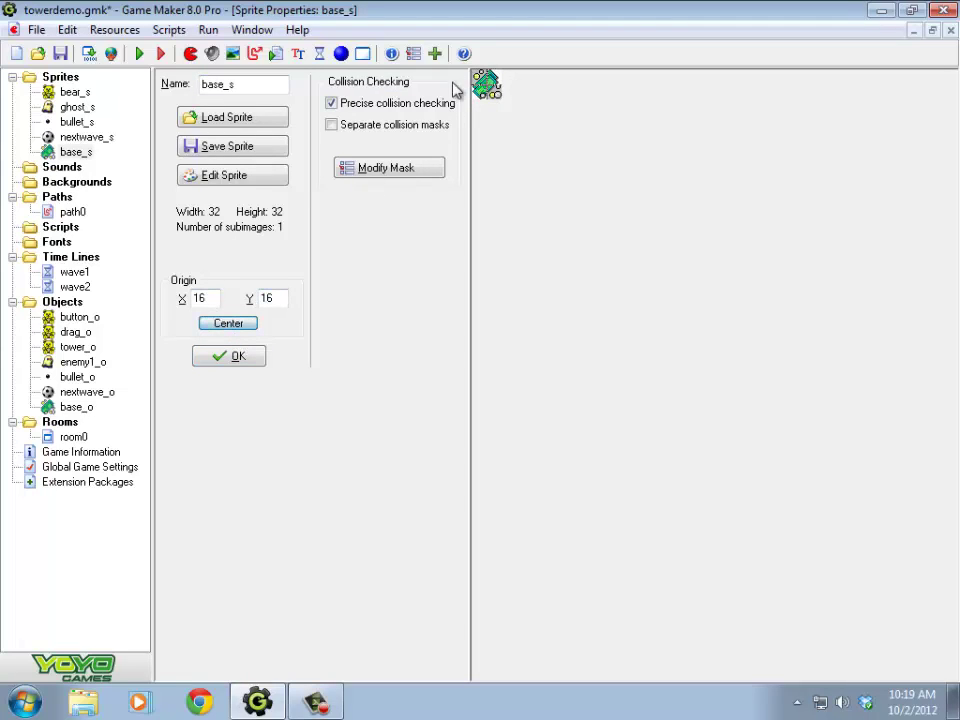
click(228, 360)
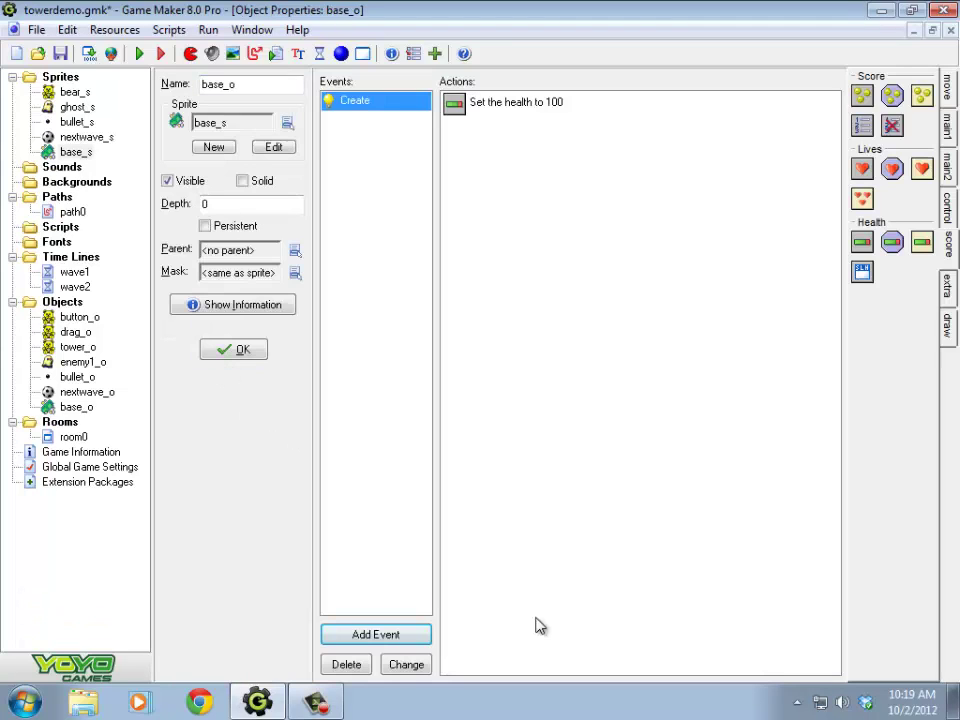
Step: Add a Draw event to base_o that draws the sprite base_s at position x, y
click(376, 634)
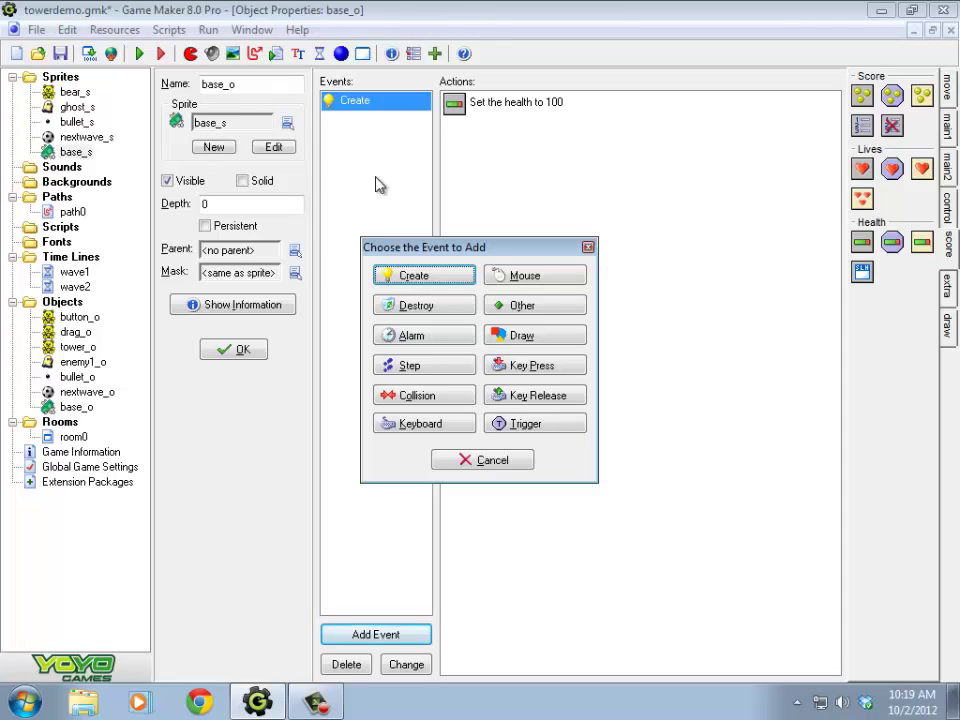
click(540, 337)
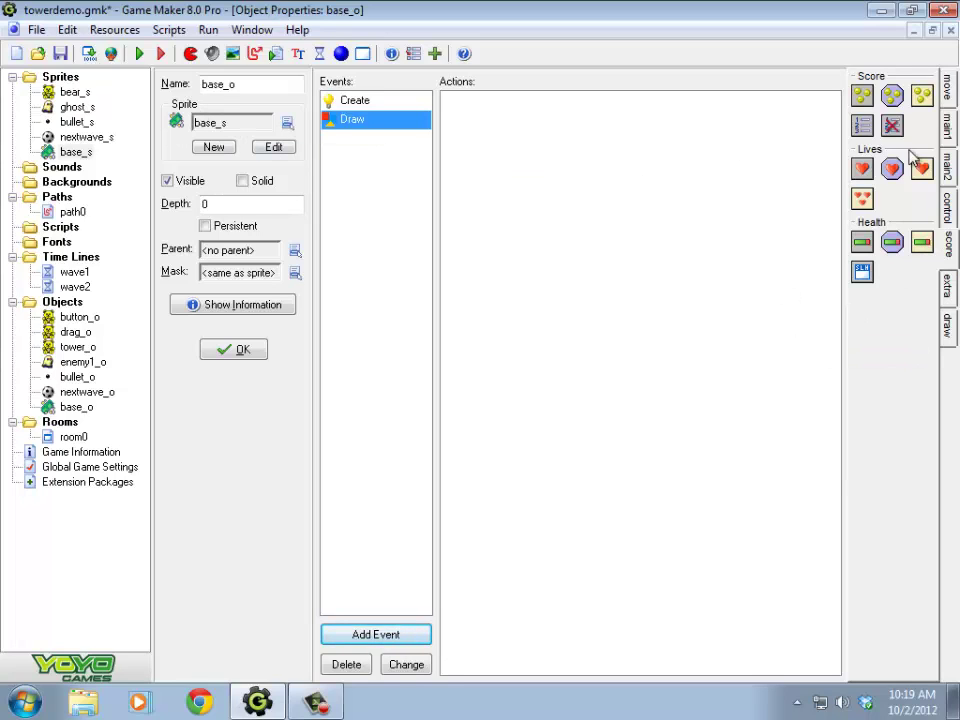
click(952, 136)
click(953, 162)
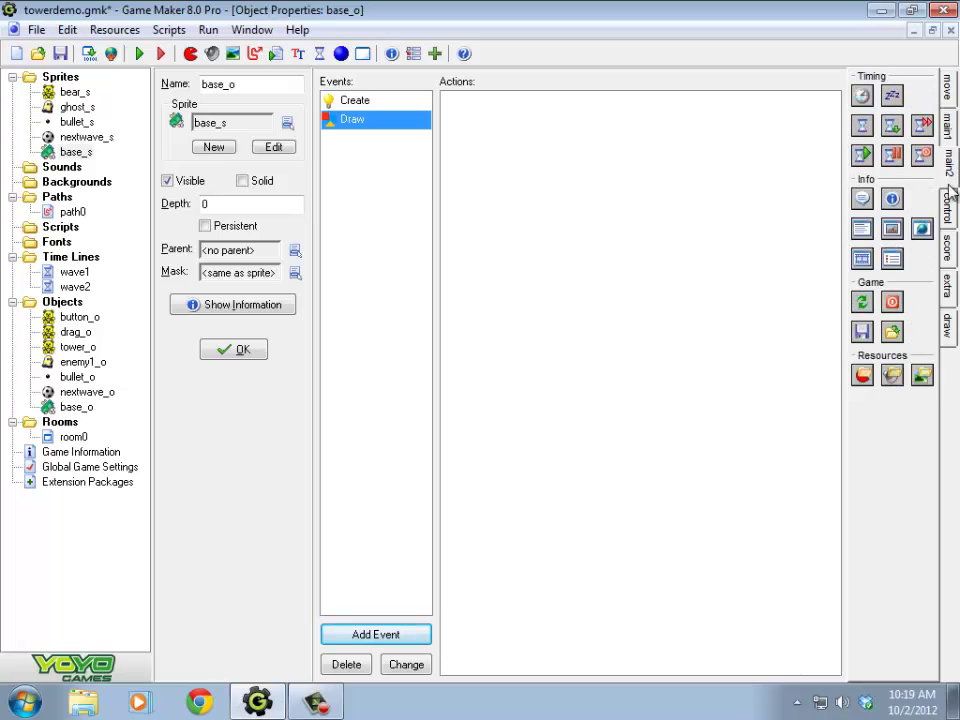
click(955, 205)
click(950, 321)
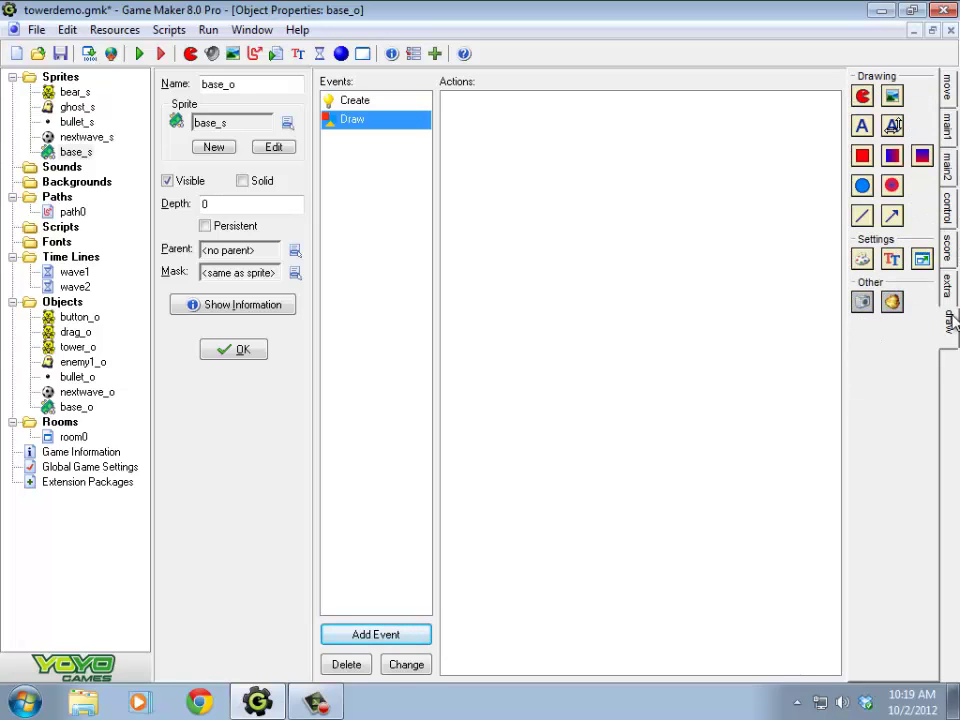
drag(559, 168, 559, 168)
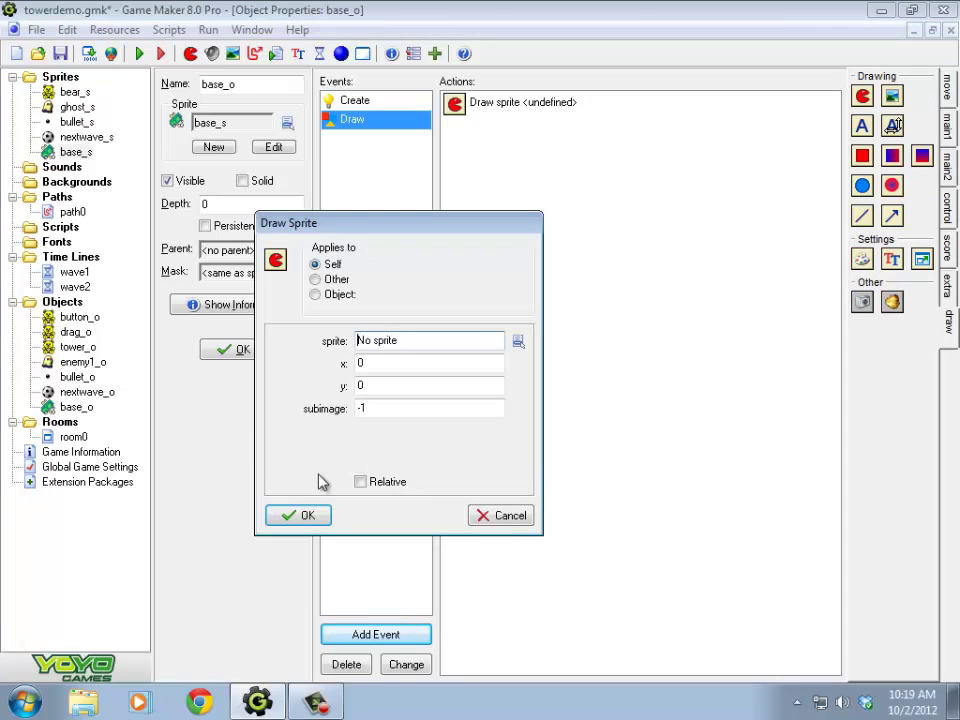
click(517, 340)
click(490, 444)
key(Tab)
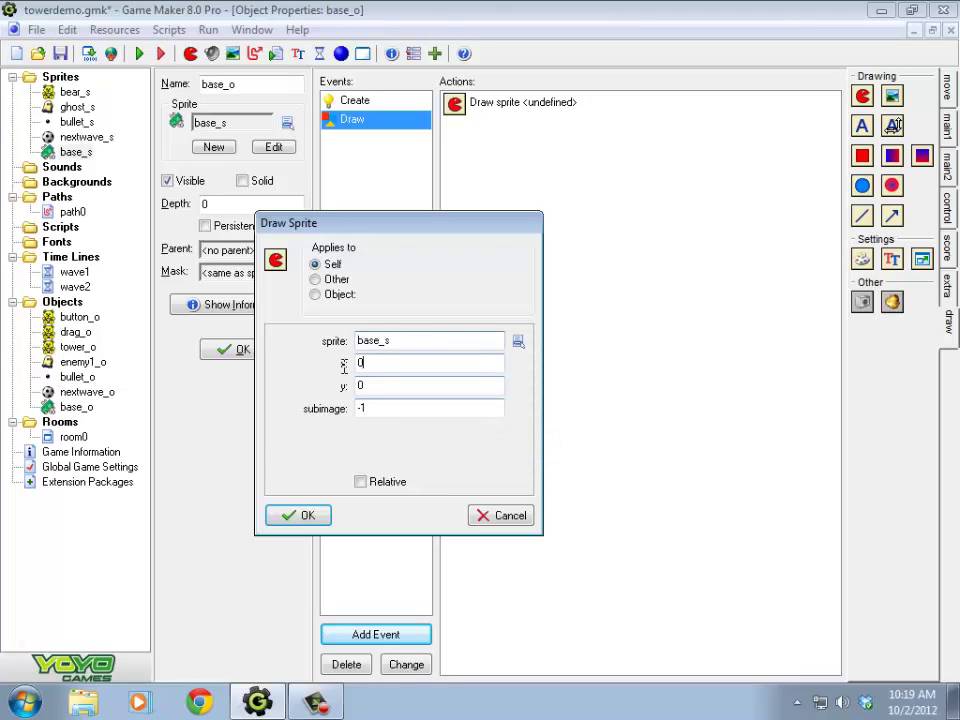
text(x)
key(Tab)
text(y)
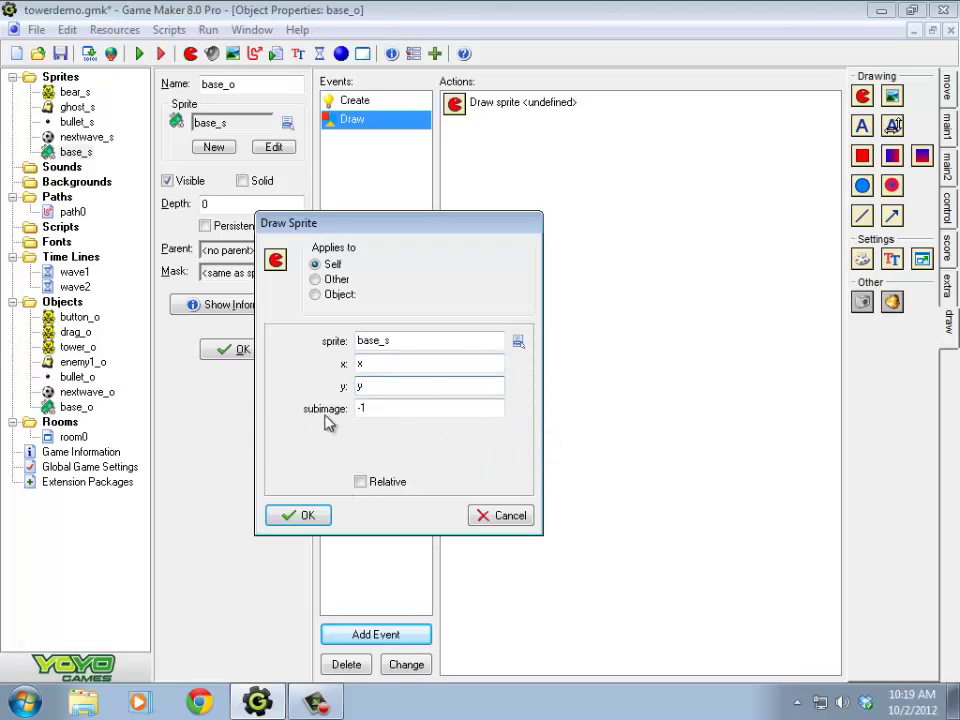
click(296, 516)
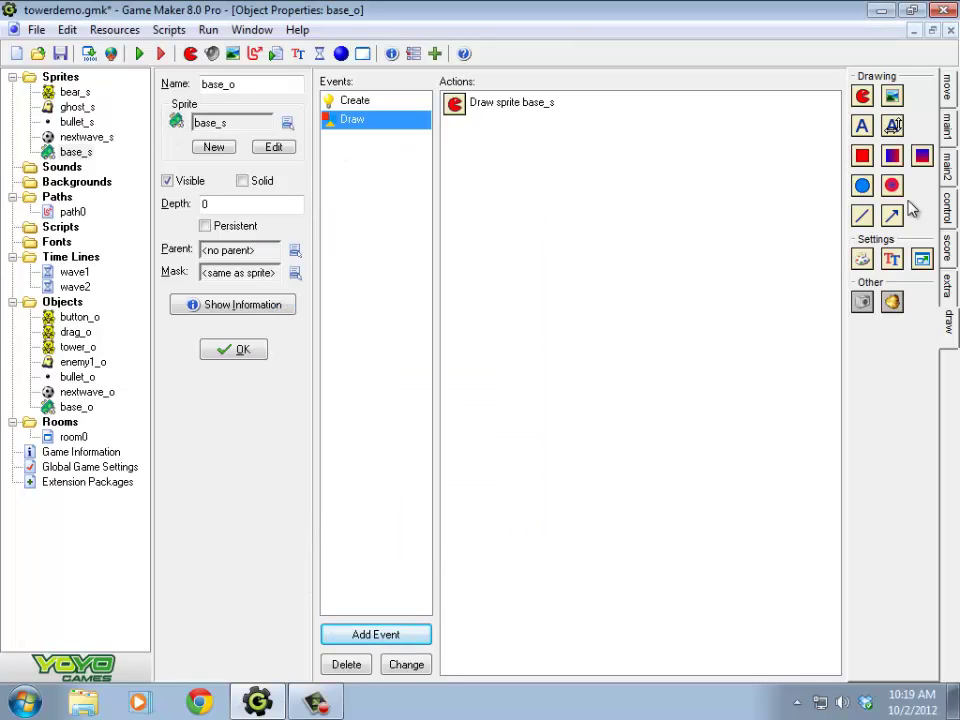
Step: Add a Draw Health action to the Draw event of base_o, below the draw sprite action
click(948, 250)
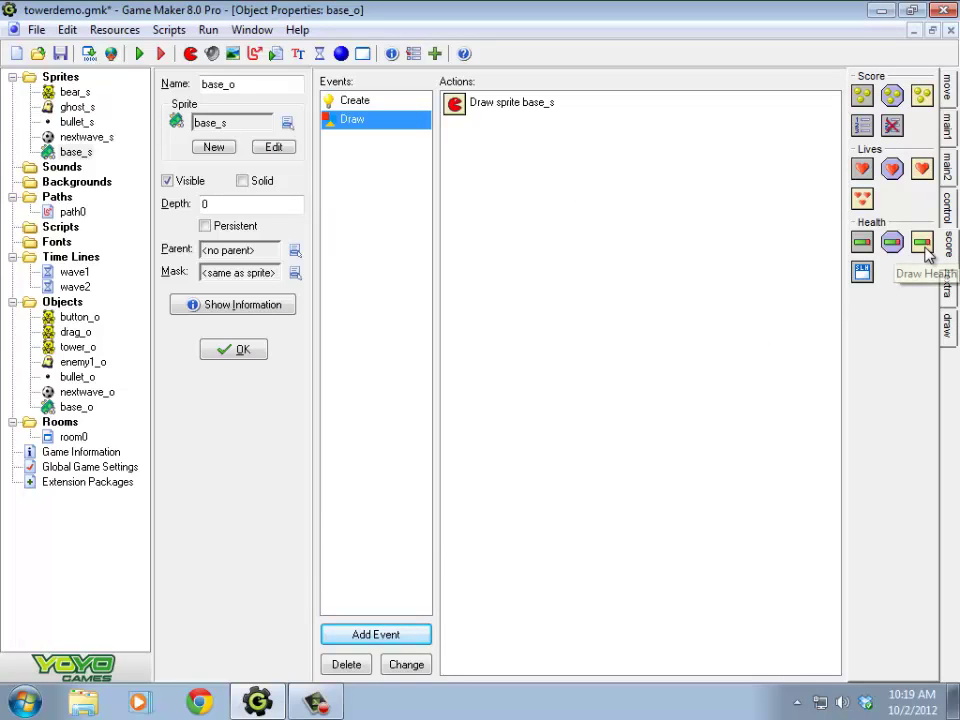
drag(921, 243, 636, 245)
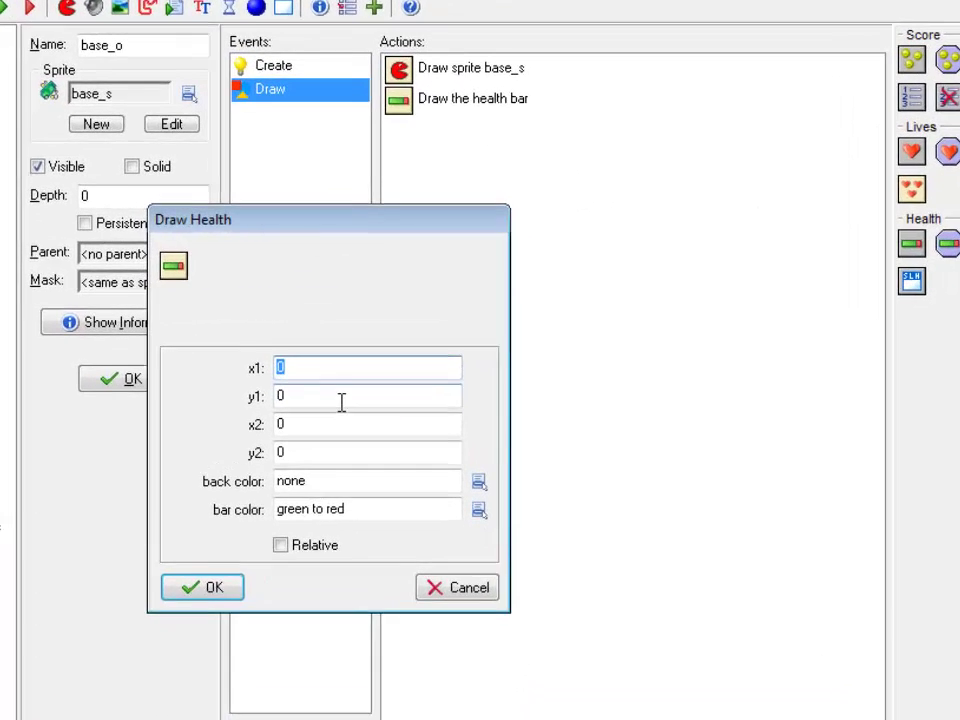
click(374, 340)
click(256, 412)
click(254, 380)
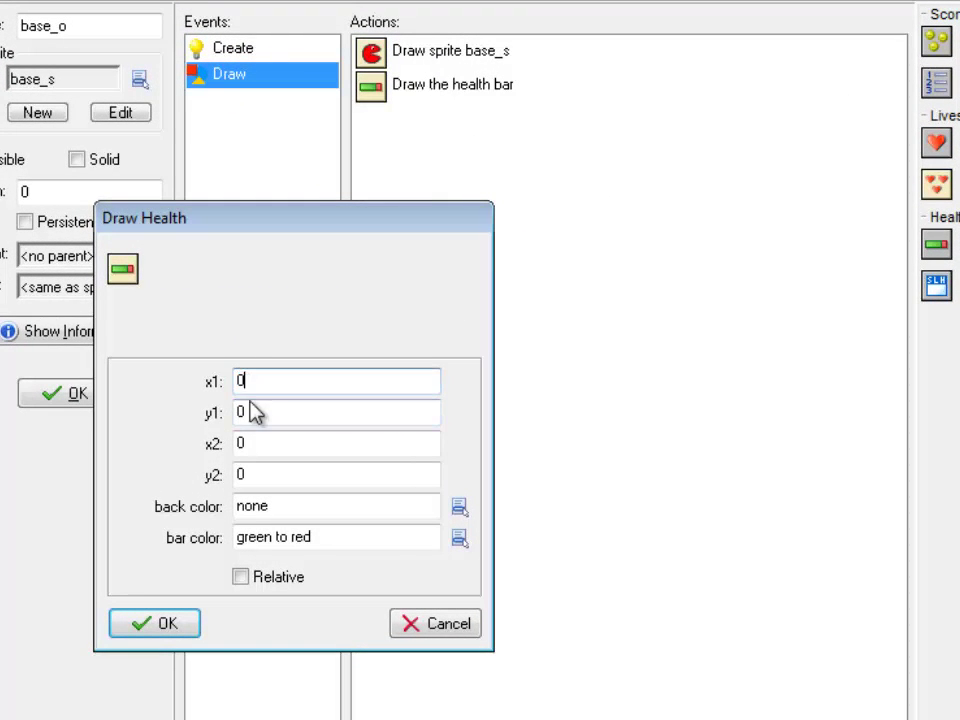
click(254, 411)
click(264, 446)
click(262, 474)
click(261, 445)
click(261, 474)
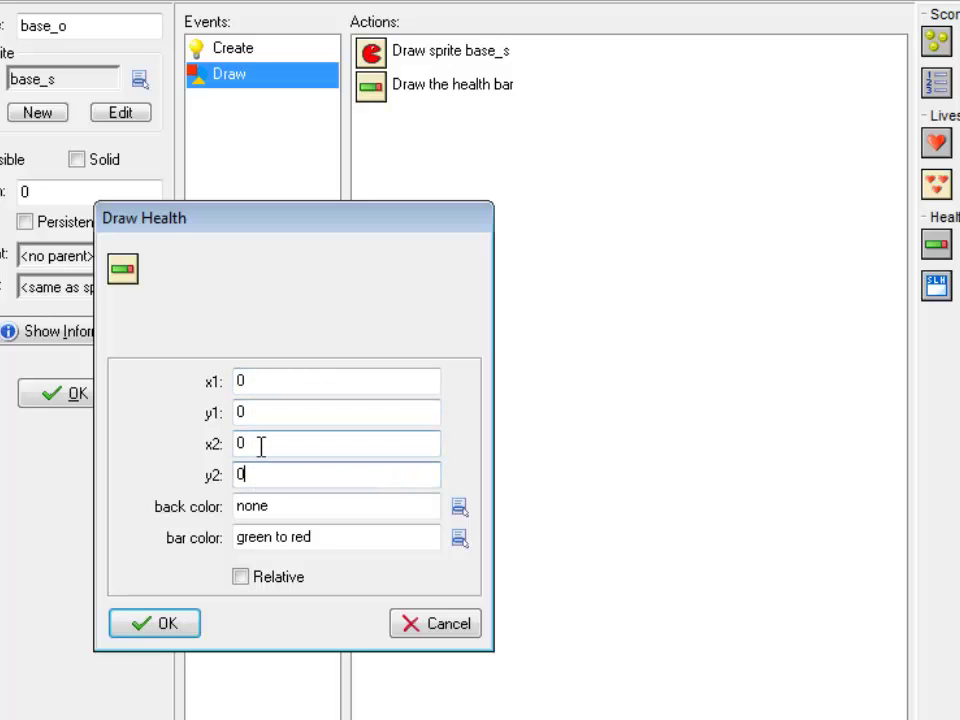
click(260, 446)
click(260, 477)
Step: Set the health bar's corners to x1 x-16, y1 y-21, x2 x+16 and y2 y-16
drag(260, 379, 222, 385)
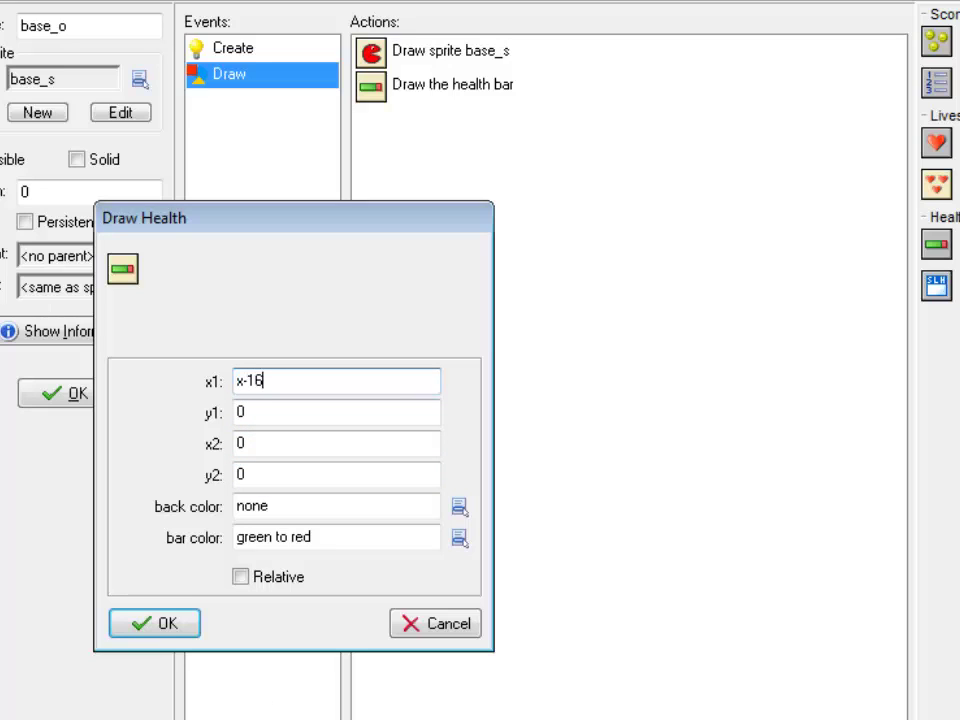
text(x-16)
key(Tab)
key(Tab)
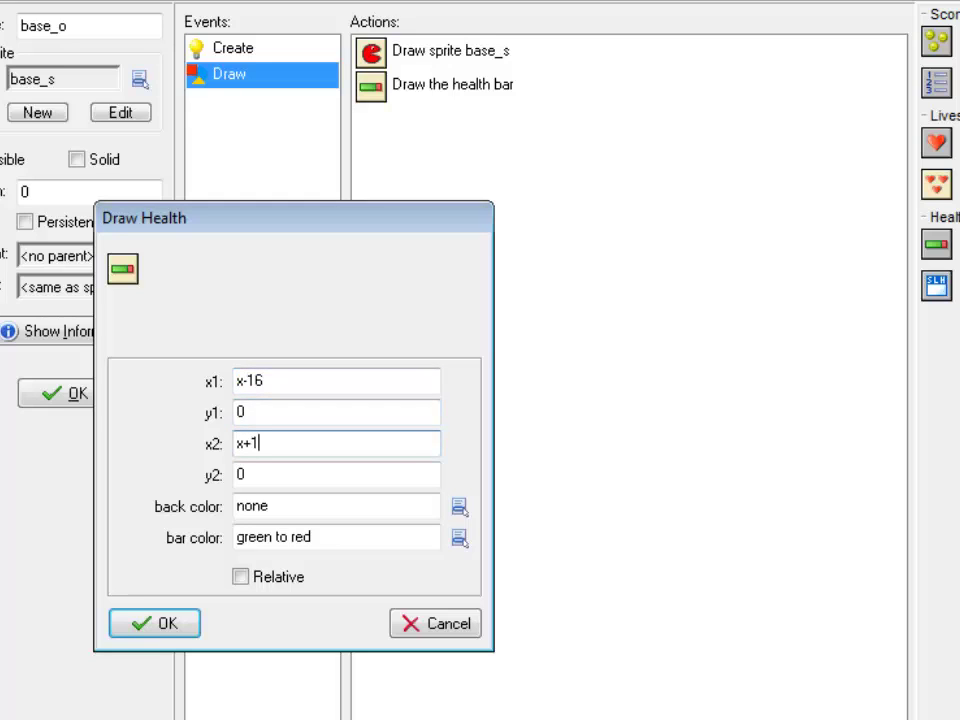
key(shift+Tab)
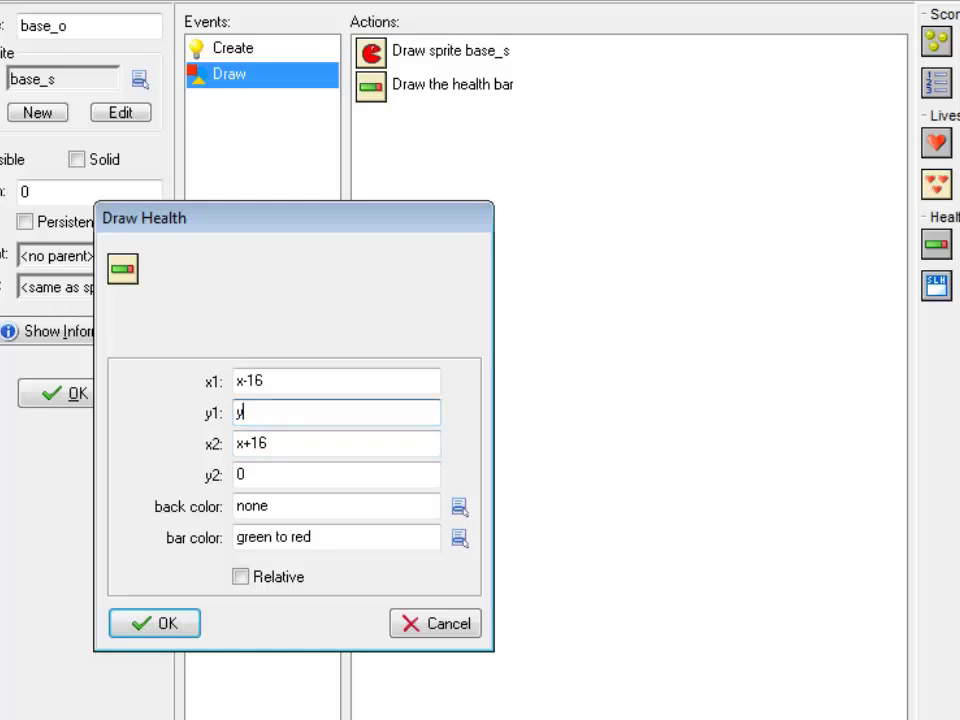
key(Tab)
key(Tab)
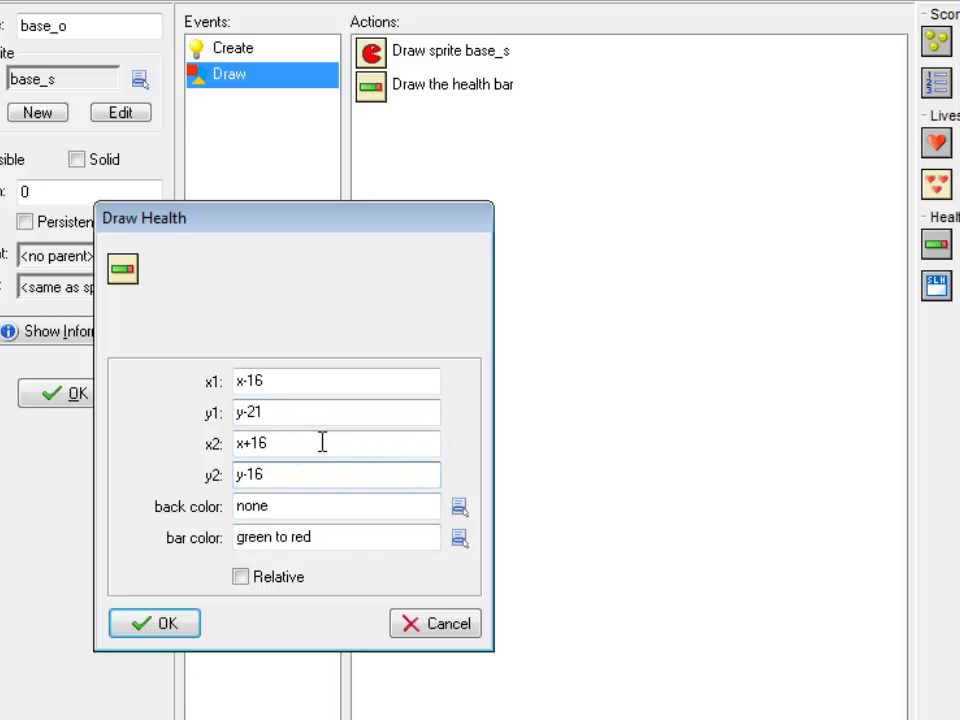
Step: Review the health bar's x and y offsets and accept the Draw Health action, reopening it once for a second check
drag(250, 381, 349, 381)
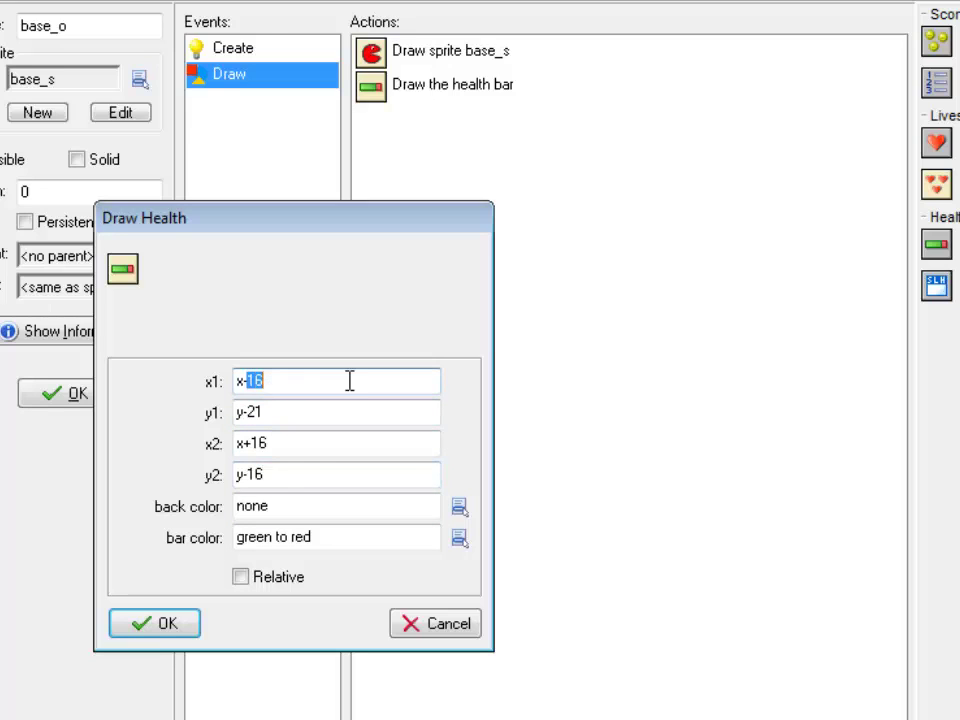
drag(253, 445, 375, 448)
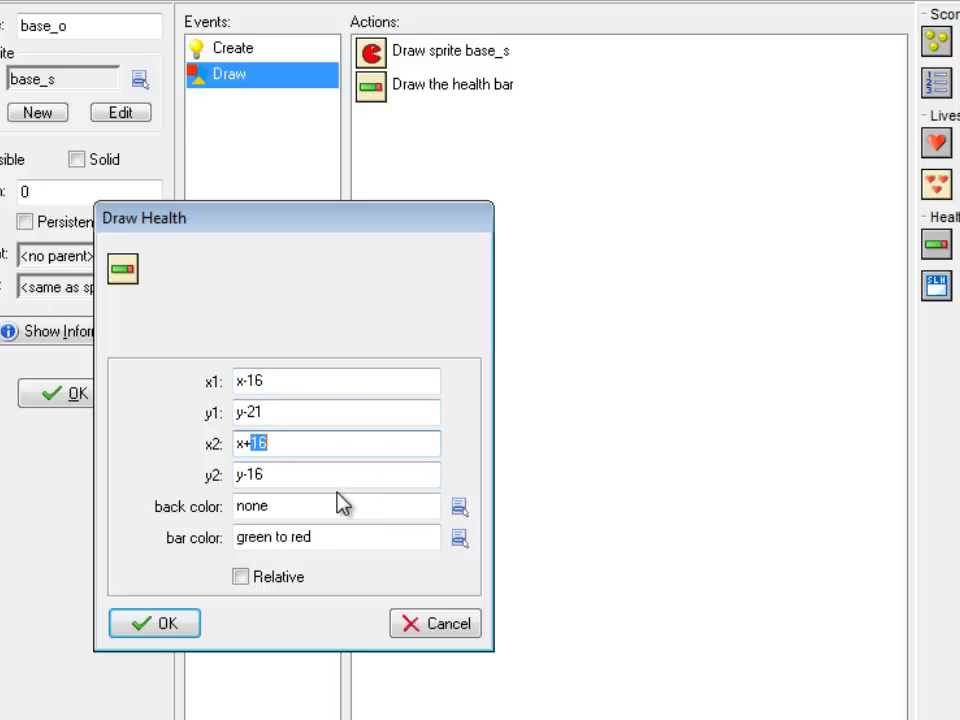
click(248, 381)
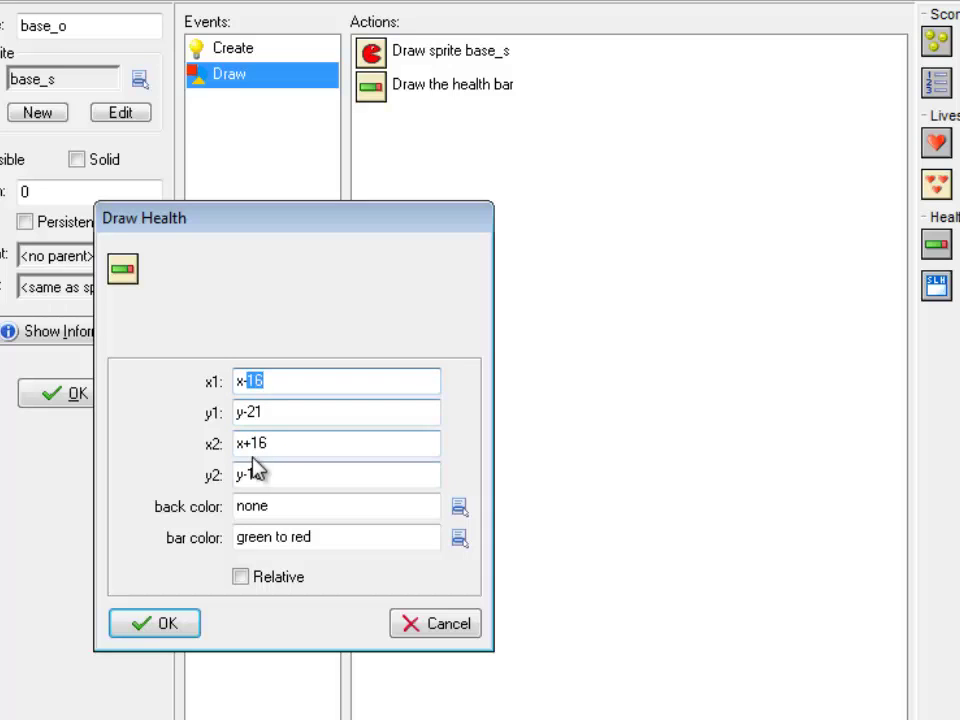
drag(253, 443, 356, 444)
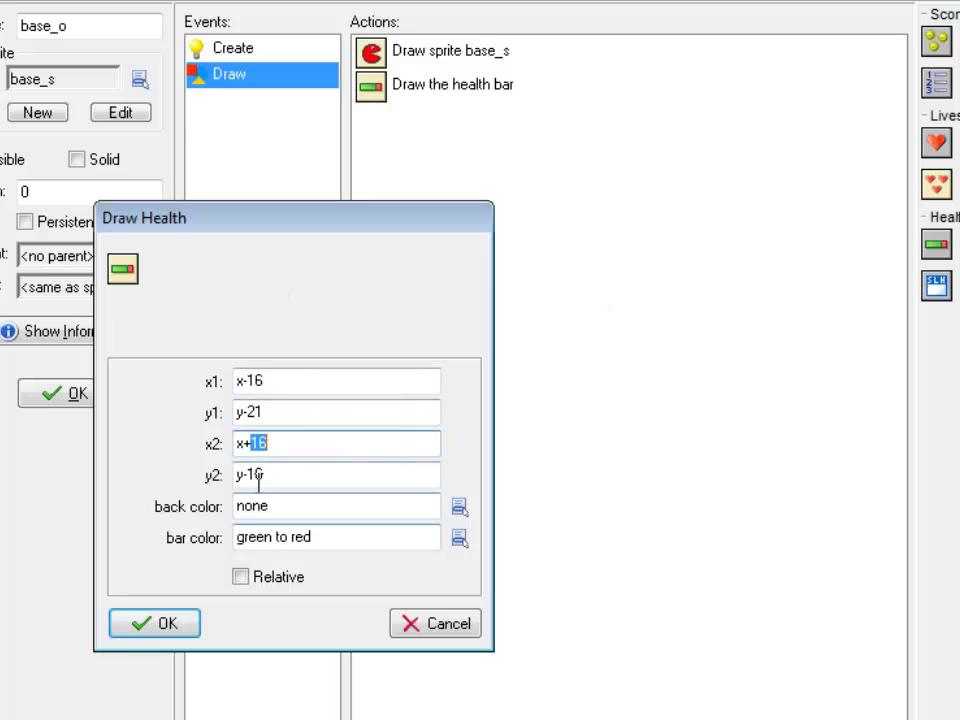
click(257, 416)
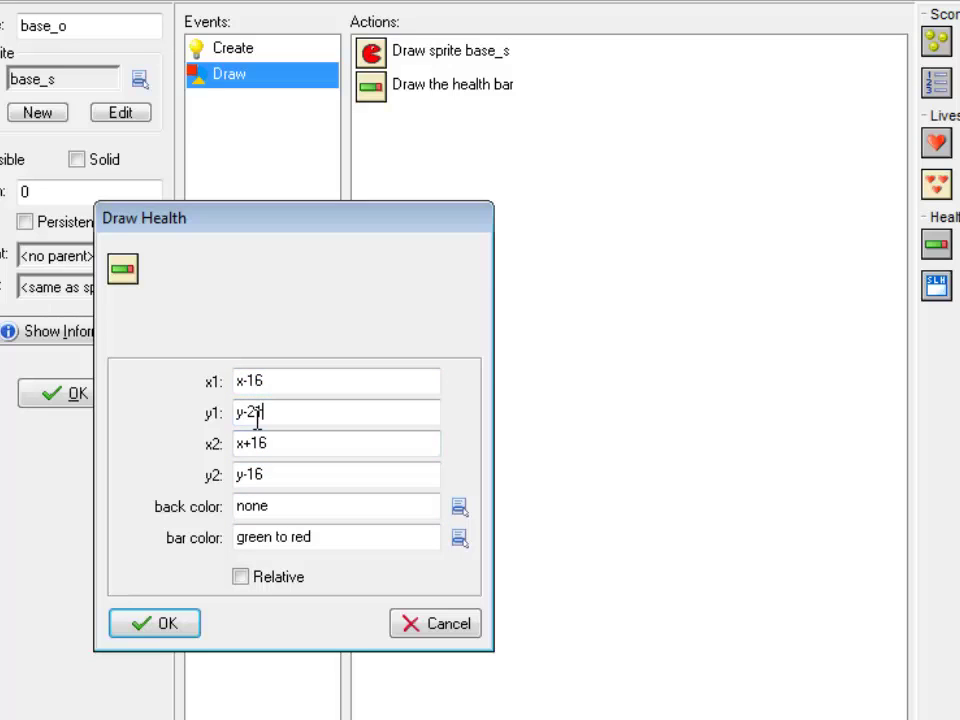
click(312, 413)
drag(242, 476, 318, 480)
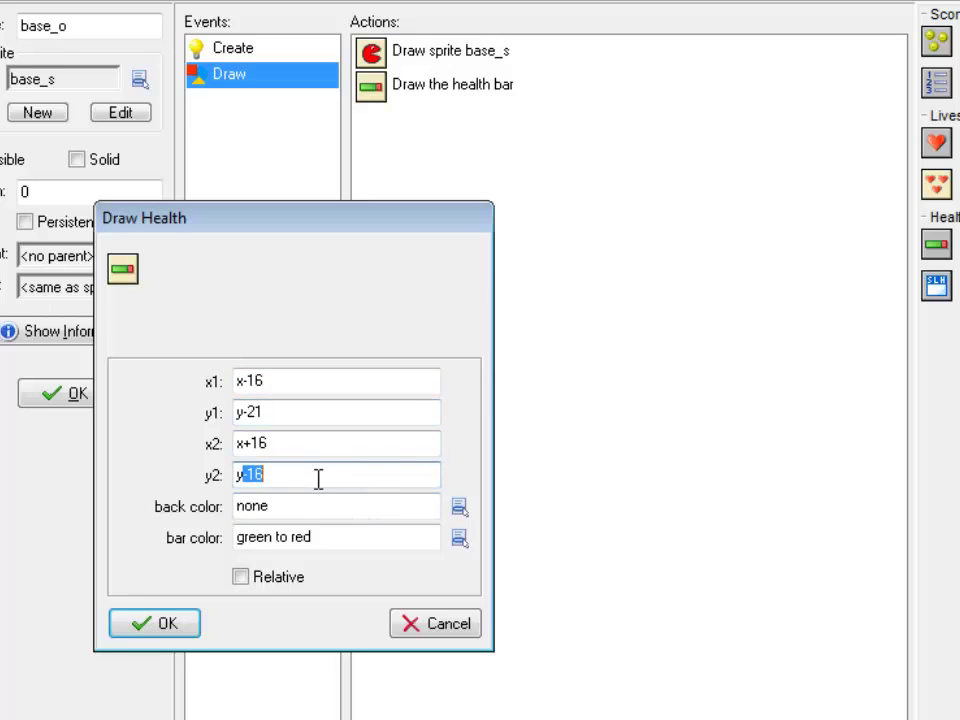
click(275, 415)
click(279, 474)
click(282, 414)
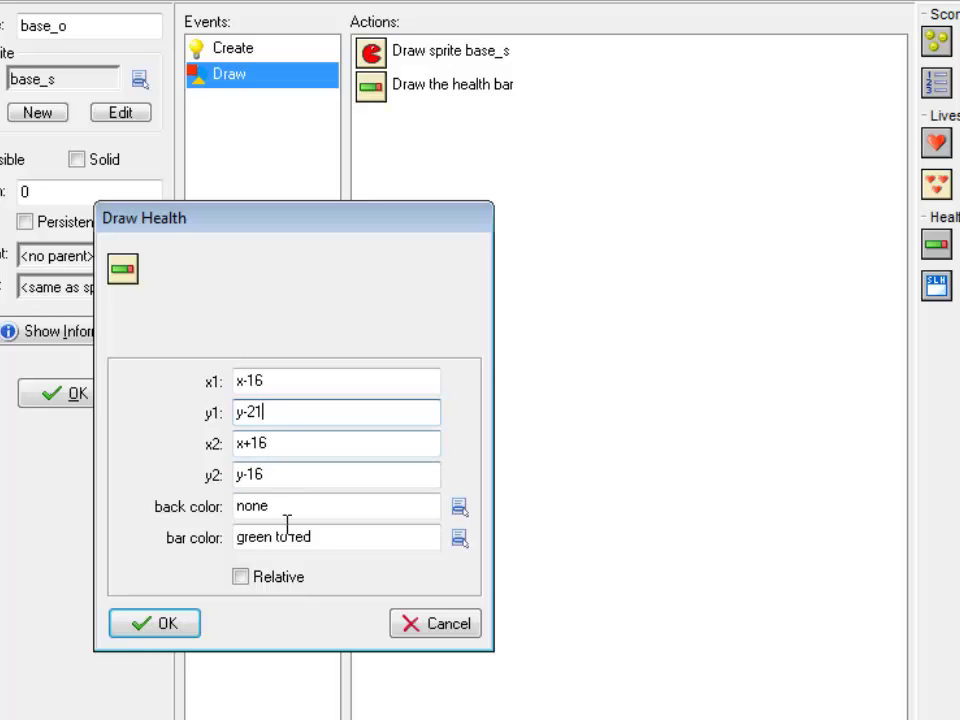
drag(145, 630, 294, 643)
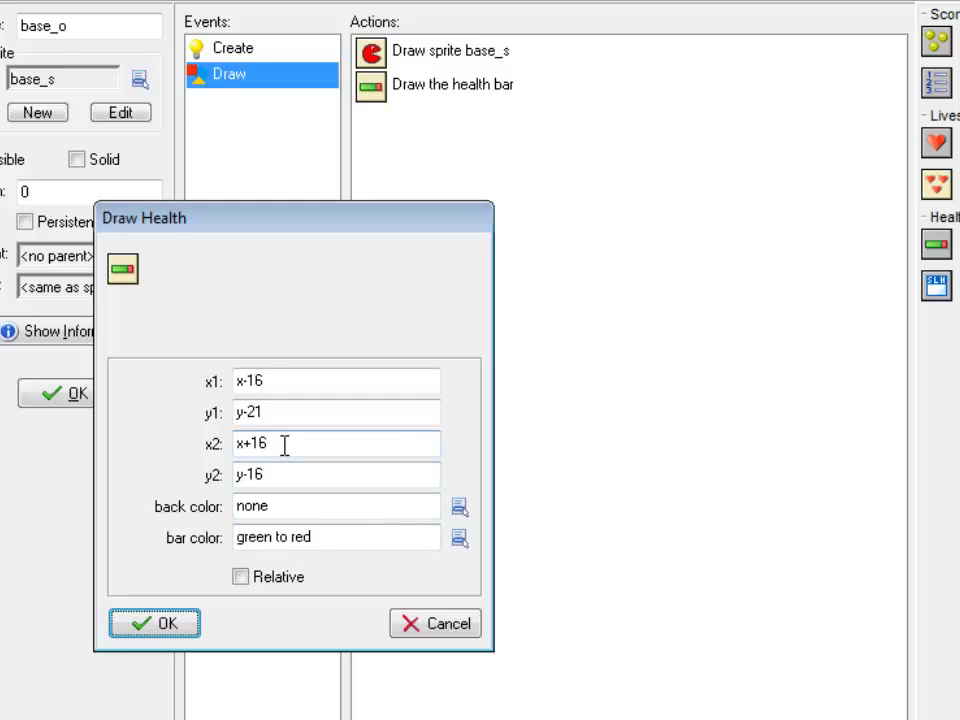
drag(285, 447, 179, 443)
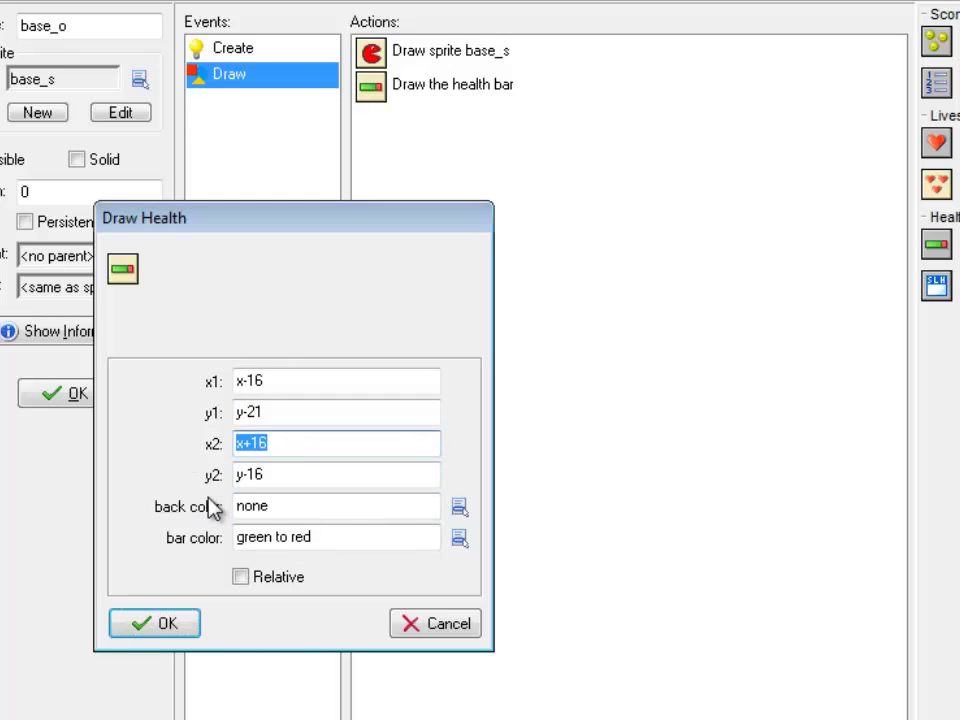
click(188, 624)
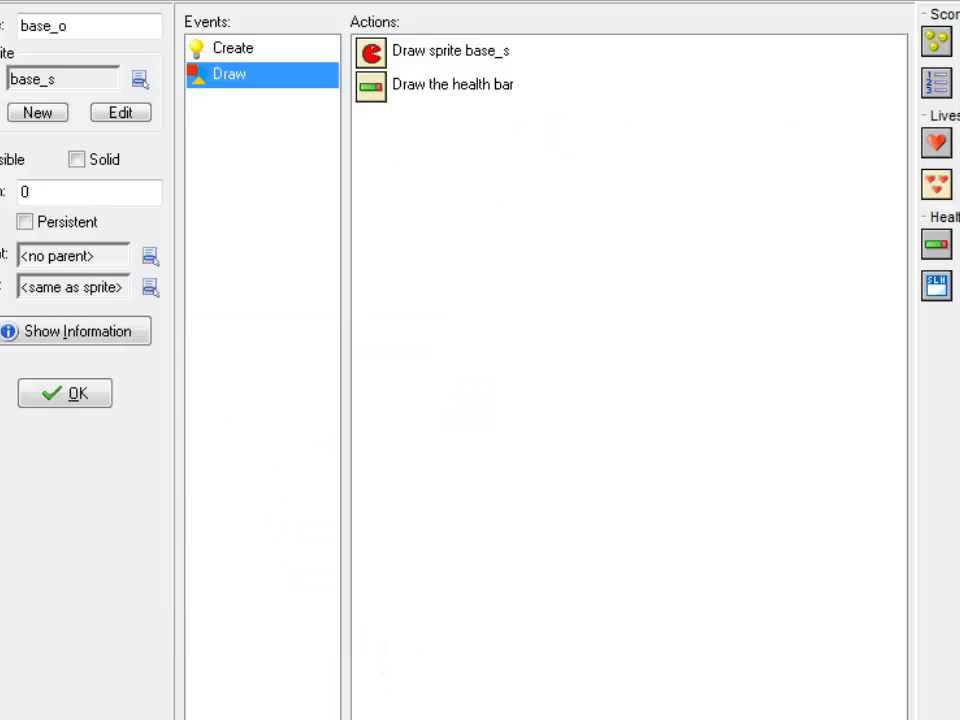
double_click(521, 88)
click(152, 630)
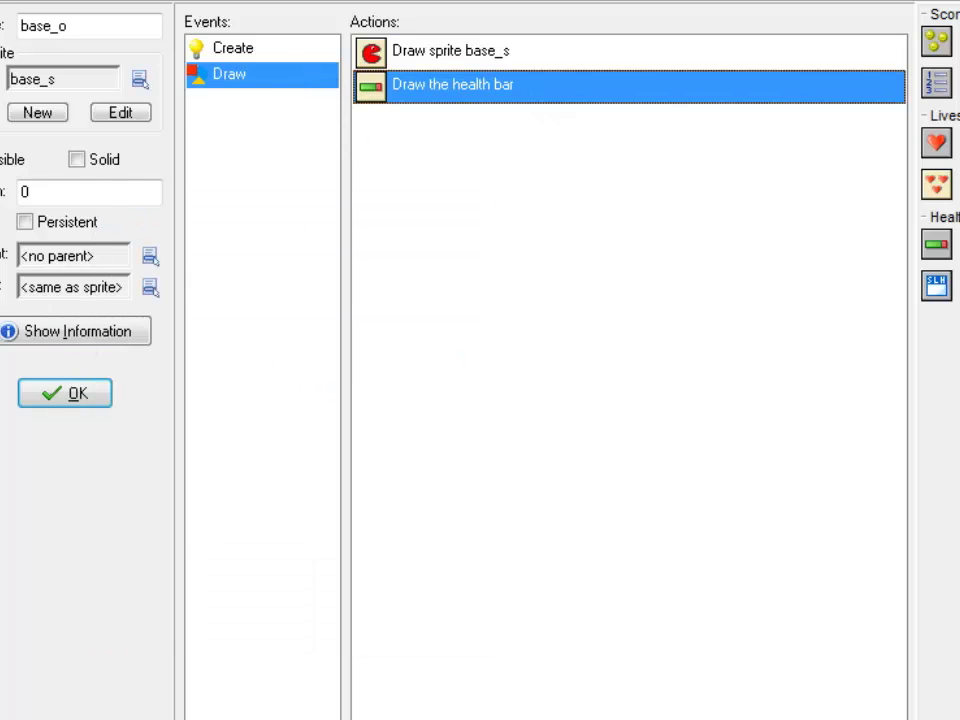
Step: Add a collision event with enemy1_o to base_o that sets the health to -20, relative
click(262, 718)
click(322, 457)
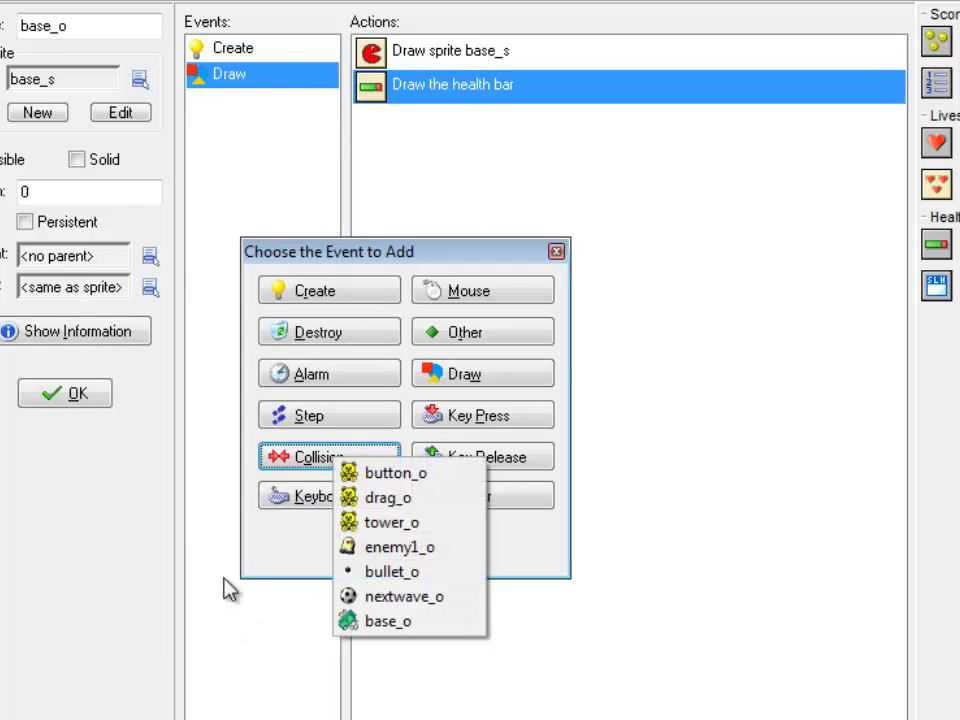
click(421, 553)
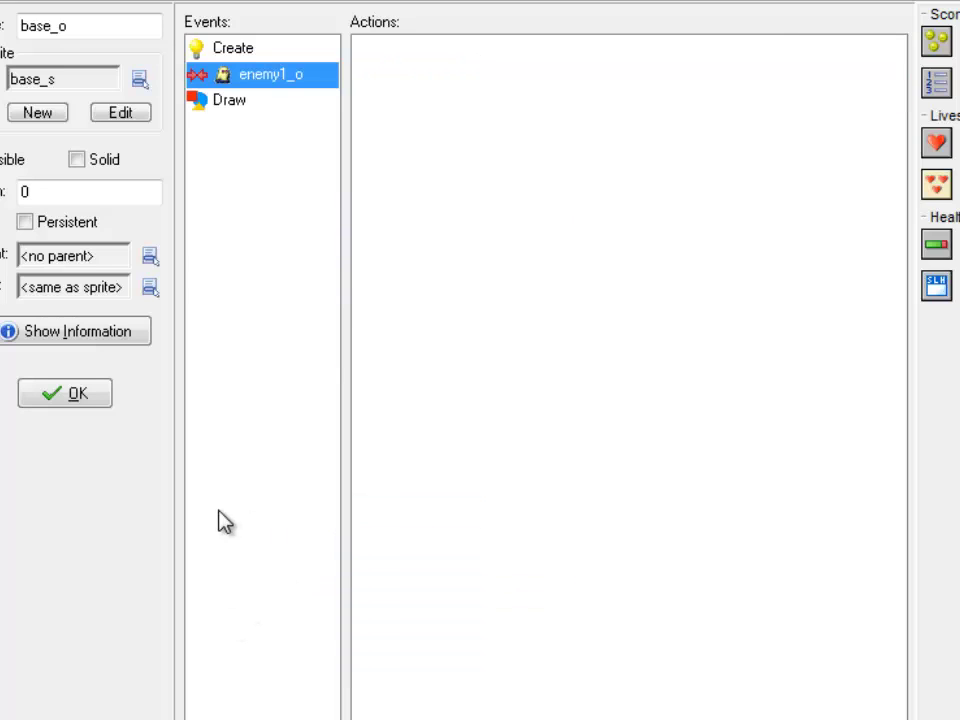
drag(949, 242, 520, 586)
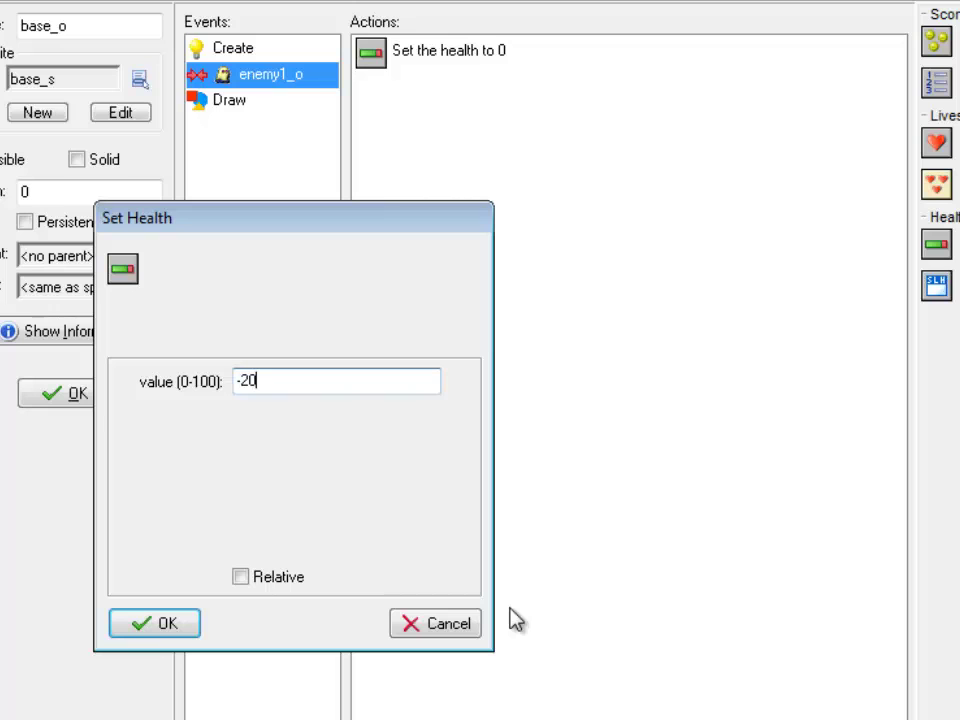
click(240, 576)
click(155, 623)
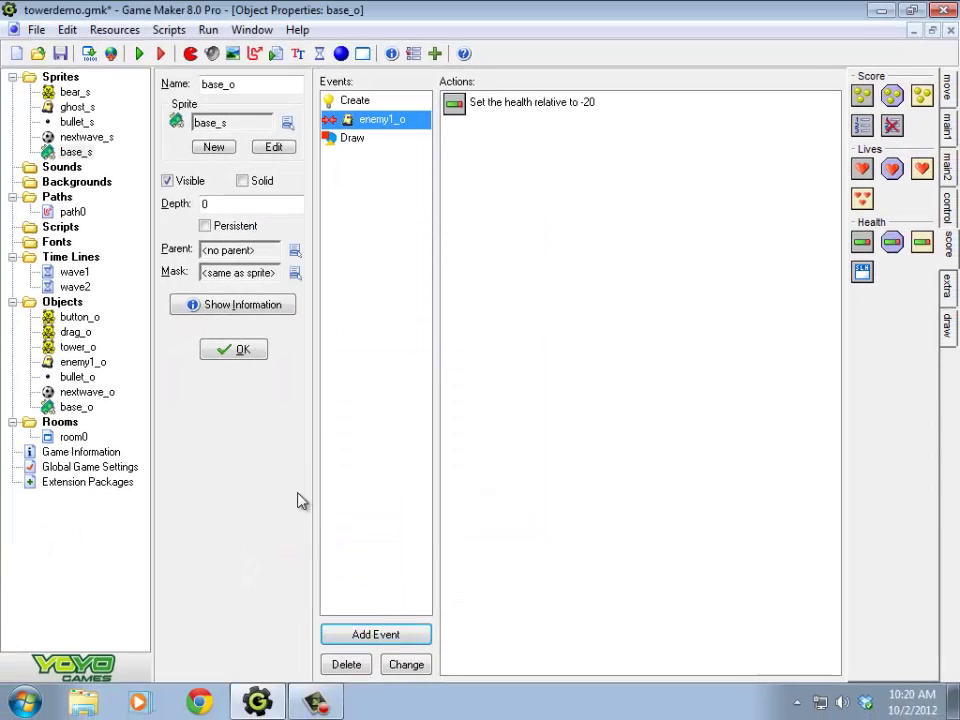
Step: Add a Destroy Instance action applied to Other in base_o's enemy1_o collision event
click(946, 166)
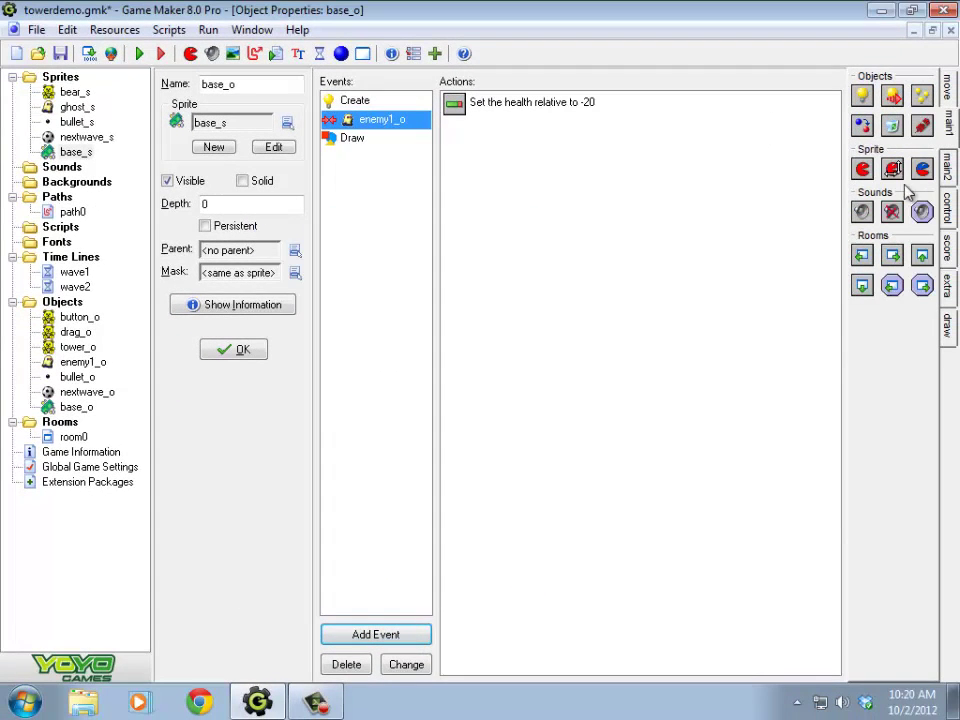
drag(893, 130, 606, 184)
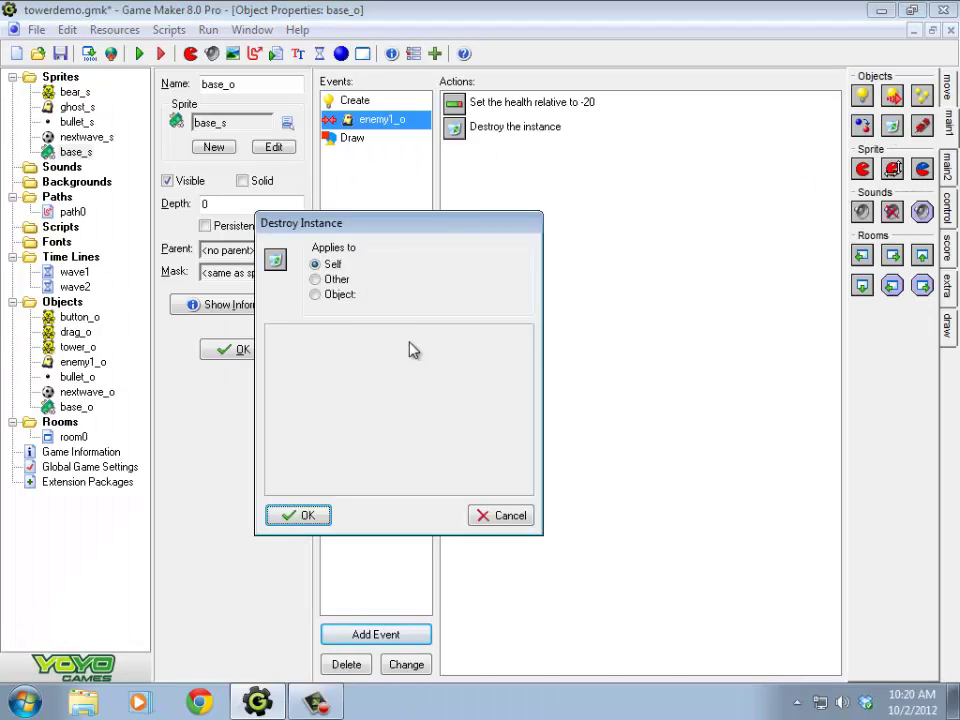
click(315, 279)
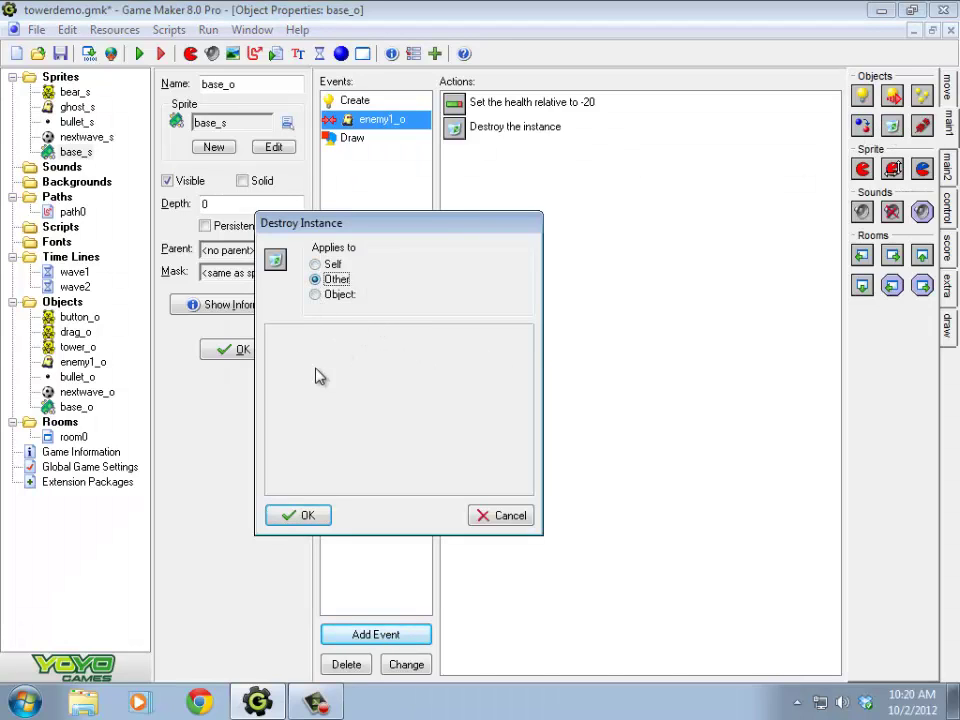
click(306, 516)
Step: Run the game to test the base's health bar and enemy collision, and close the game window
click(137, 54)
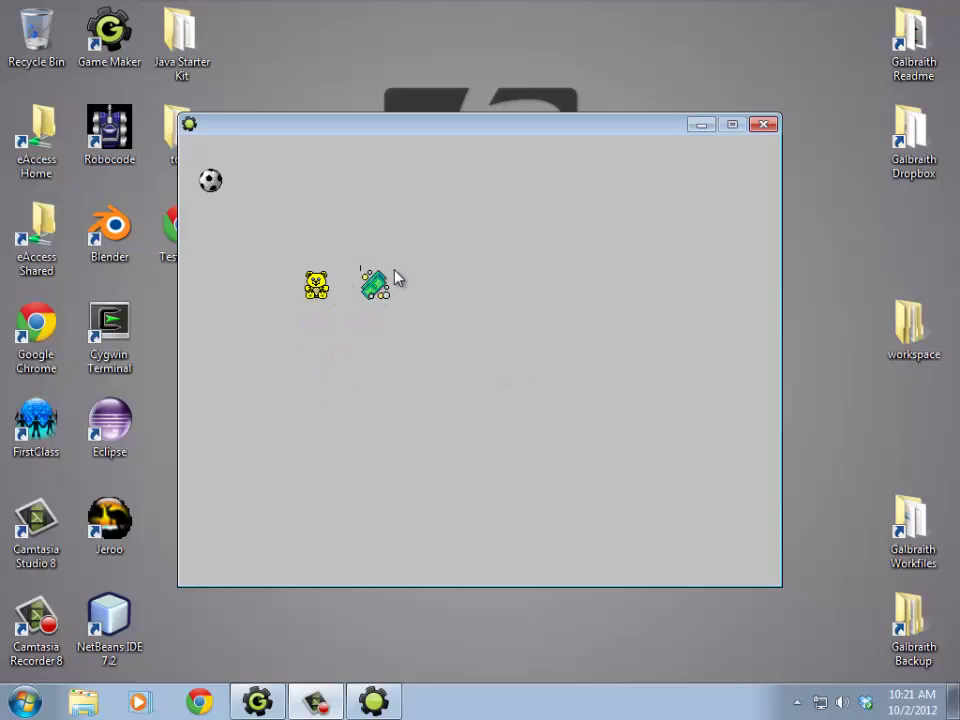
click(763, 126)
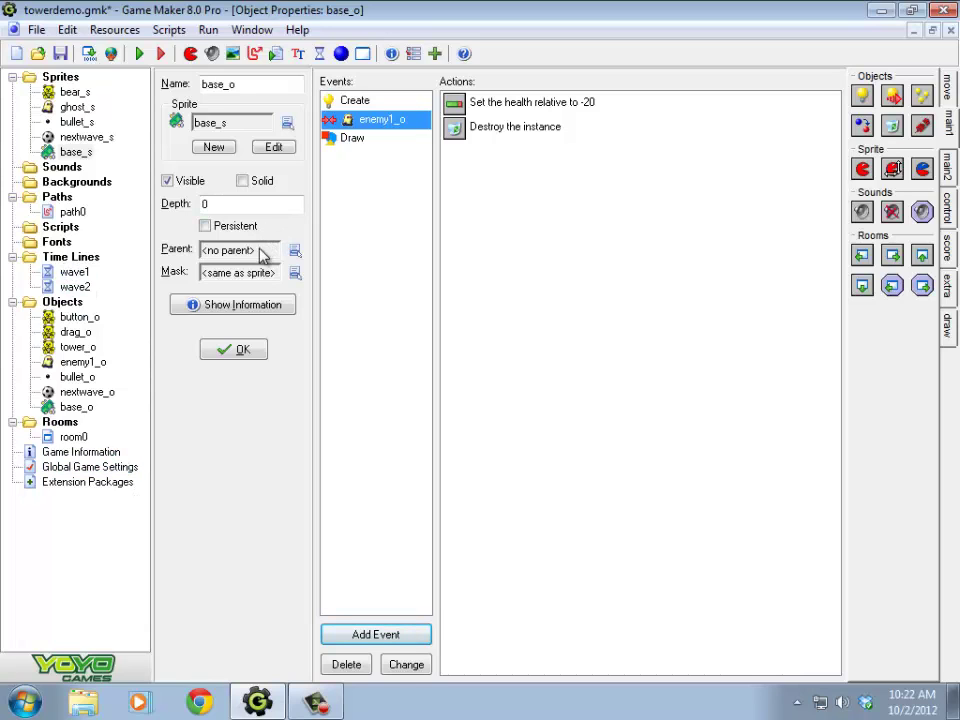
Step: Inspect the Left Pressed actions of nextwave_o and the health action in base_o's enemy1_o collision event
double_click(86, 392)
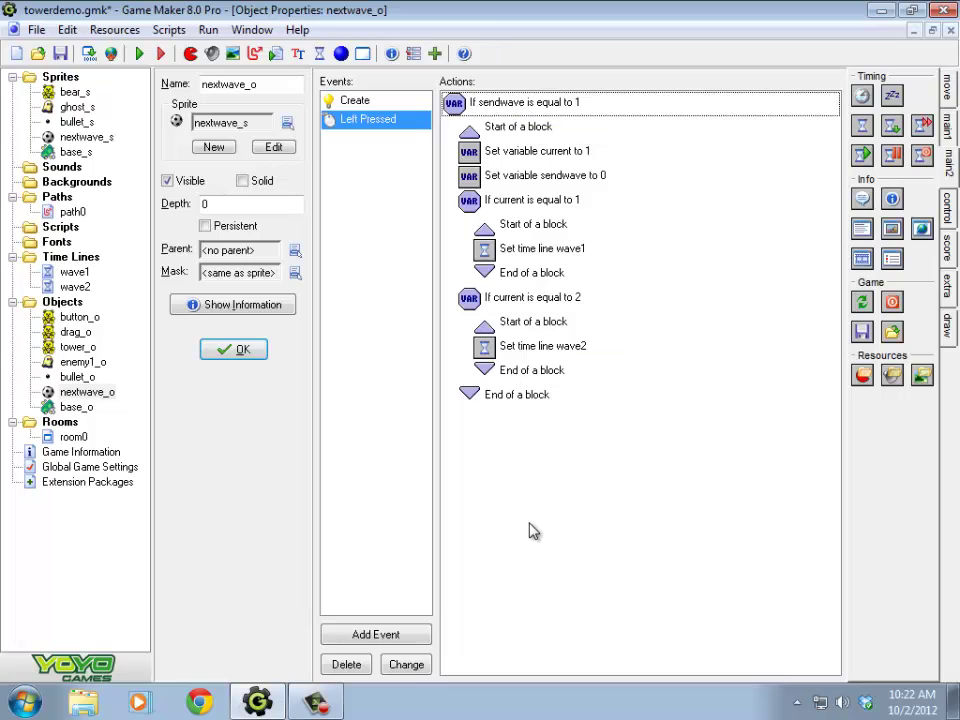
double_click(66, 410)
click(519, 105)
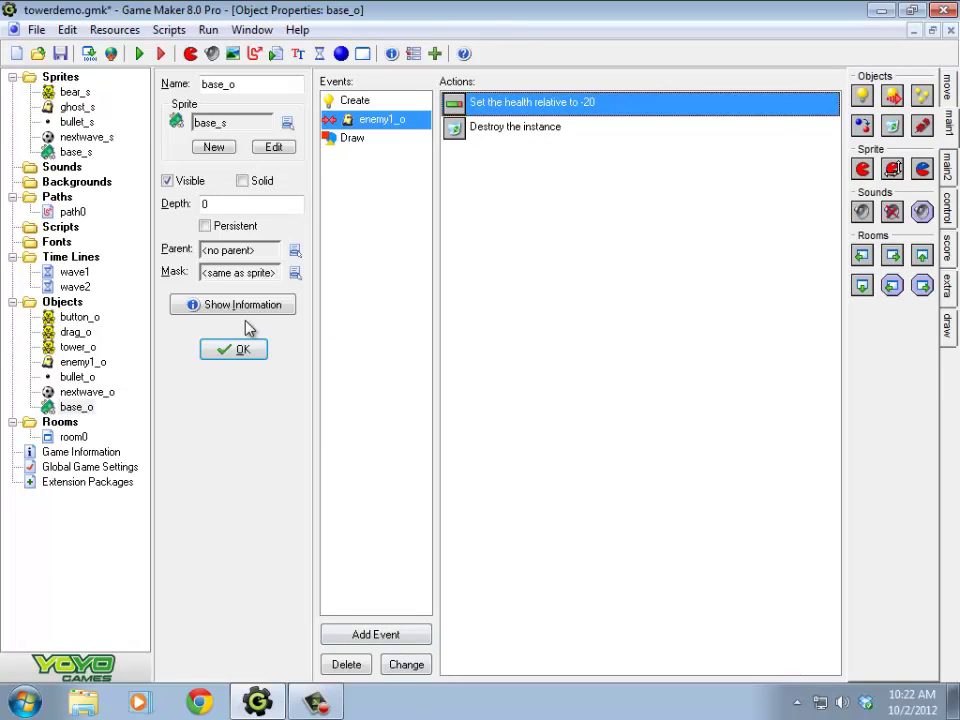